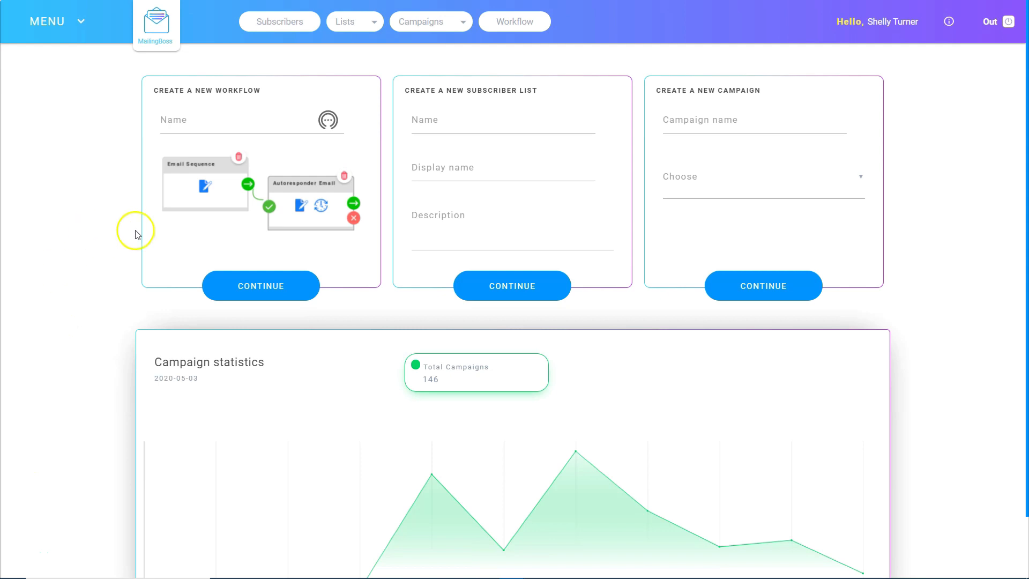
Step: Create a new workflow named Sample Workflow for Training and save it
click(517, 23)
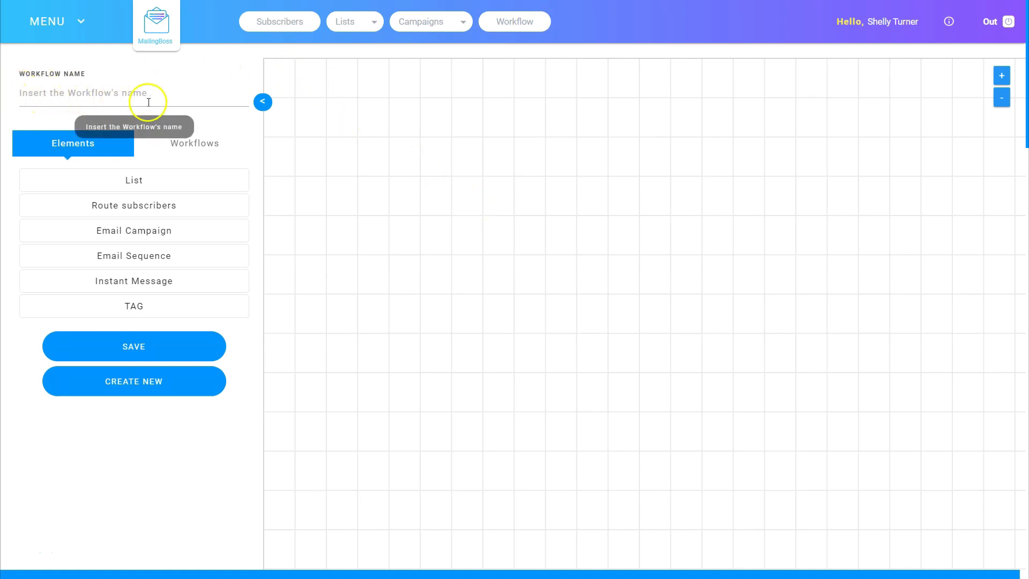
click(38, 94)
text(Sample Workflow for Training)
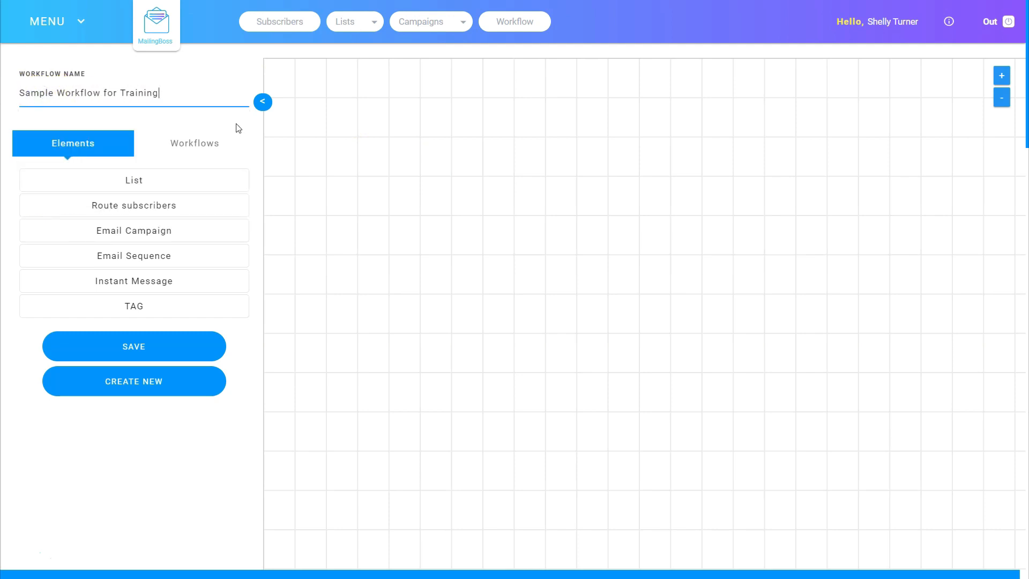
click(127, 349)
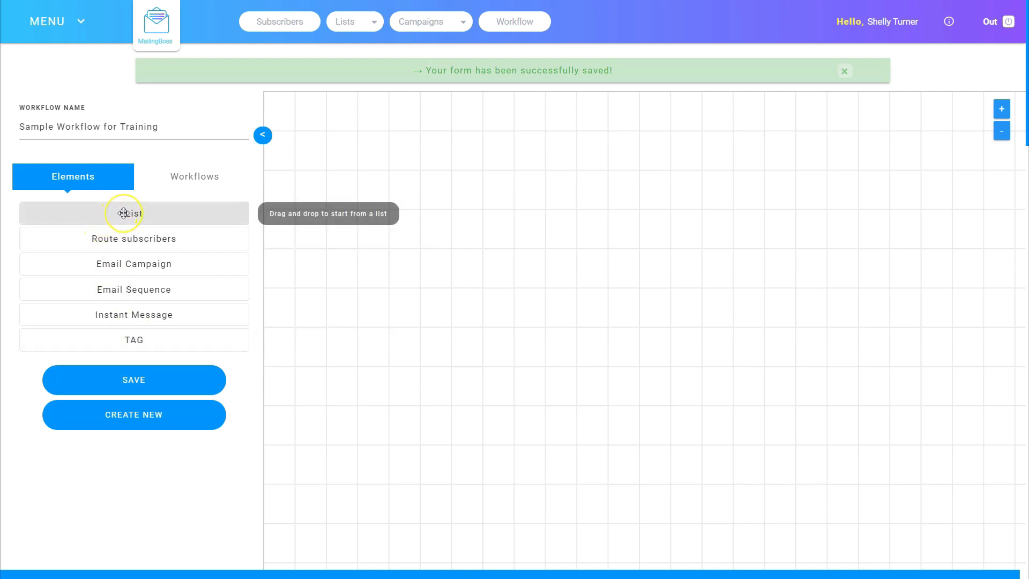
Step: Place a List element in the upper-left area of the workflow canvas and open its settings
drag(124, 213, 576, 211)
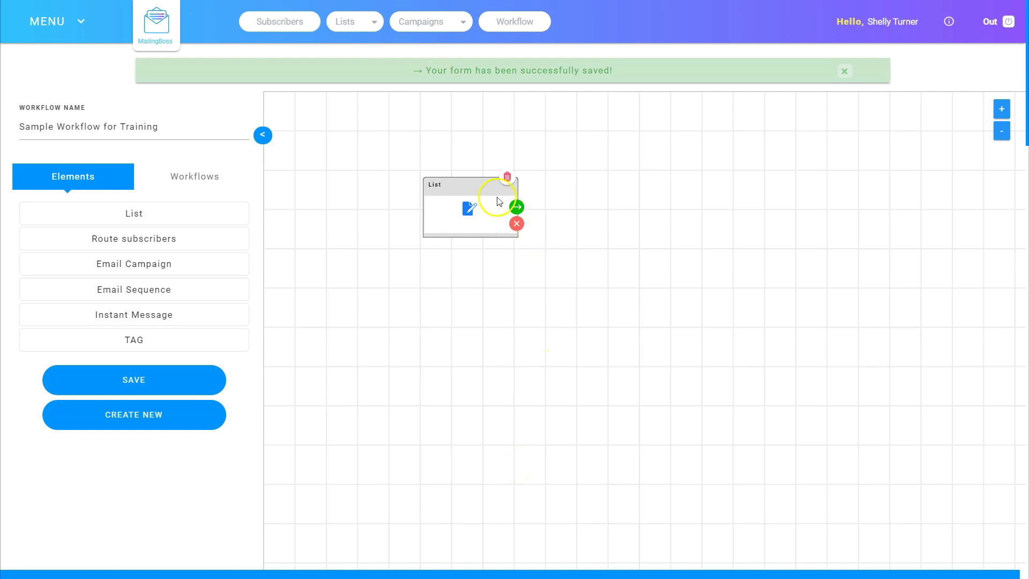
drag(474, 184, 410, 151)
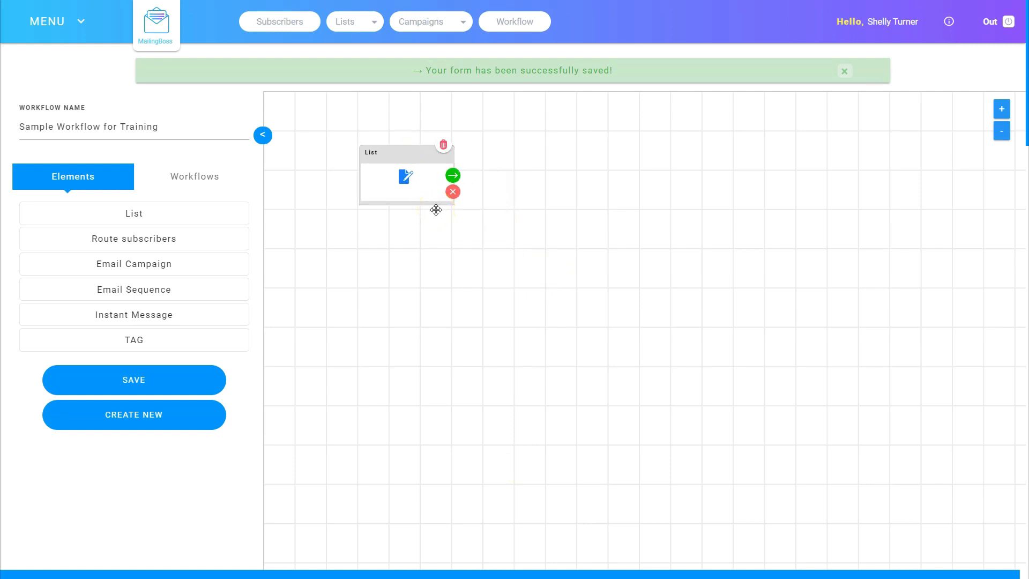
click(405, 179)
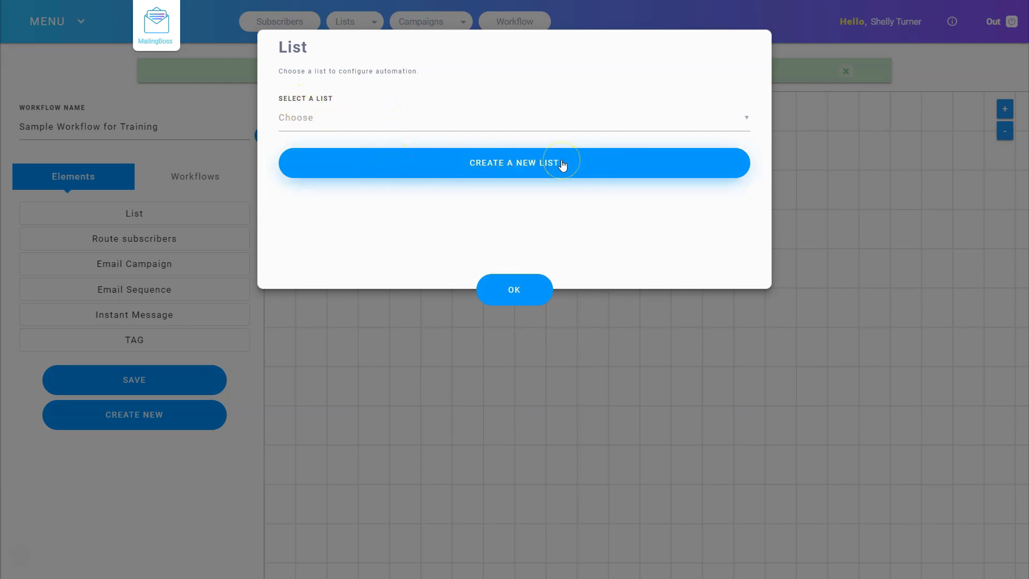
Step: Look through the existing subscriber lists available for the List element without choosing one
click(313, 122)
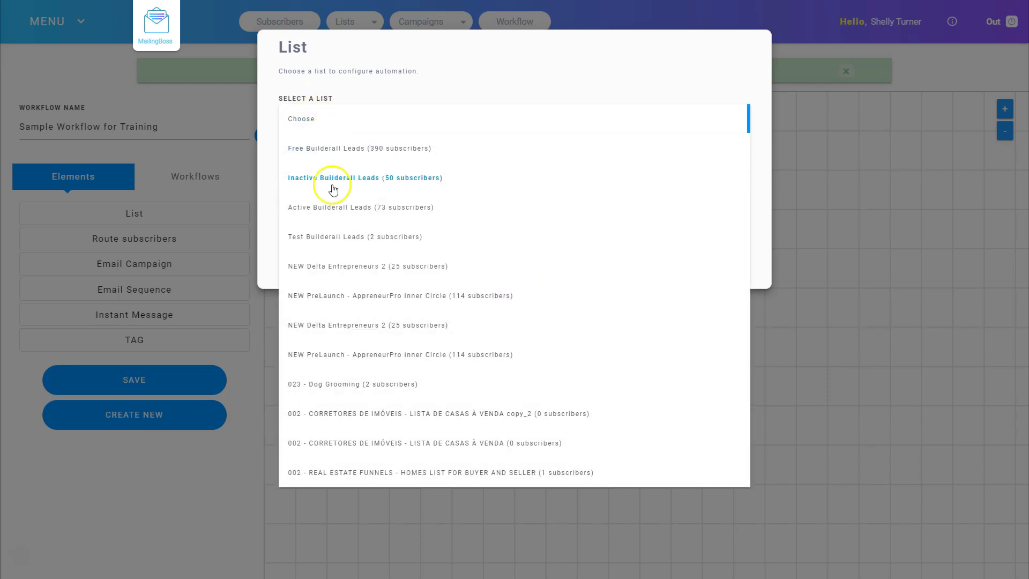
scroll(343, 348, down, 5)
scroll(347, 349, down, 6)
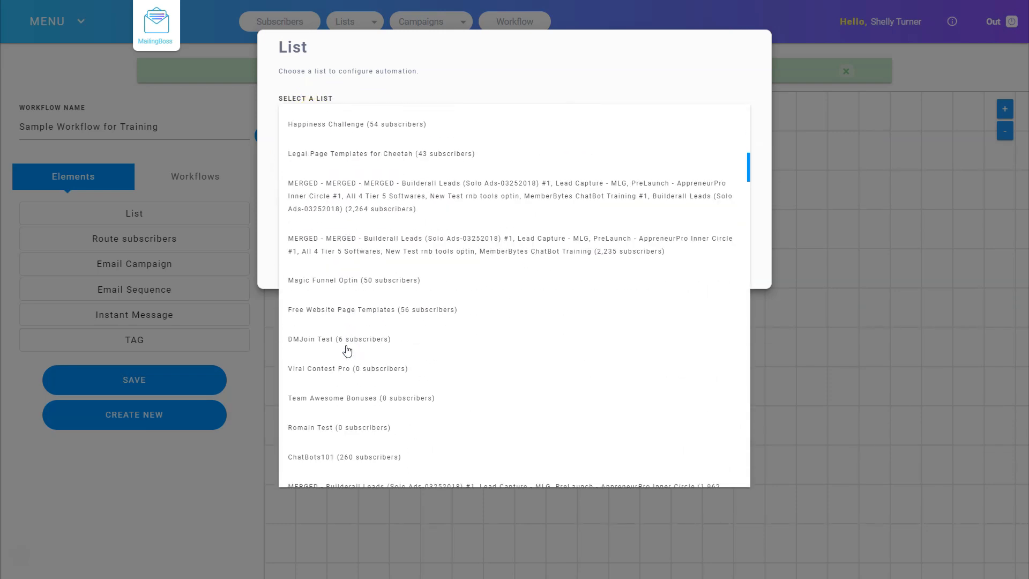
scroll(348, 343, up, 10)
scroll(349, 340, up, 3)
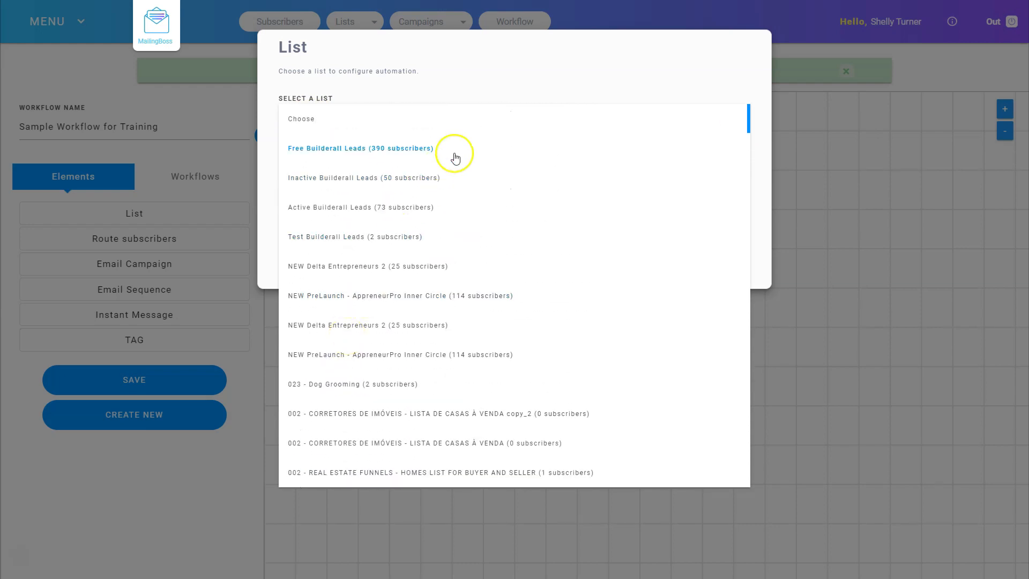
click(498, 71)
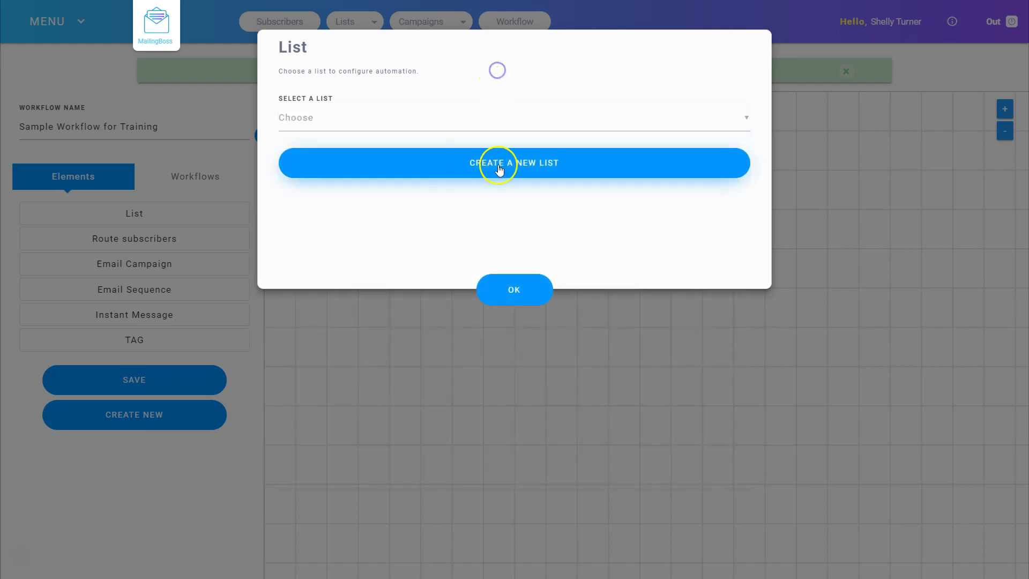
Step: Create a new subscriber list with name, display name and description Sample Subscriber List, using double opt-in and double opt-out
click(532, 168)
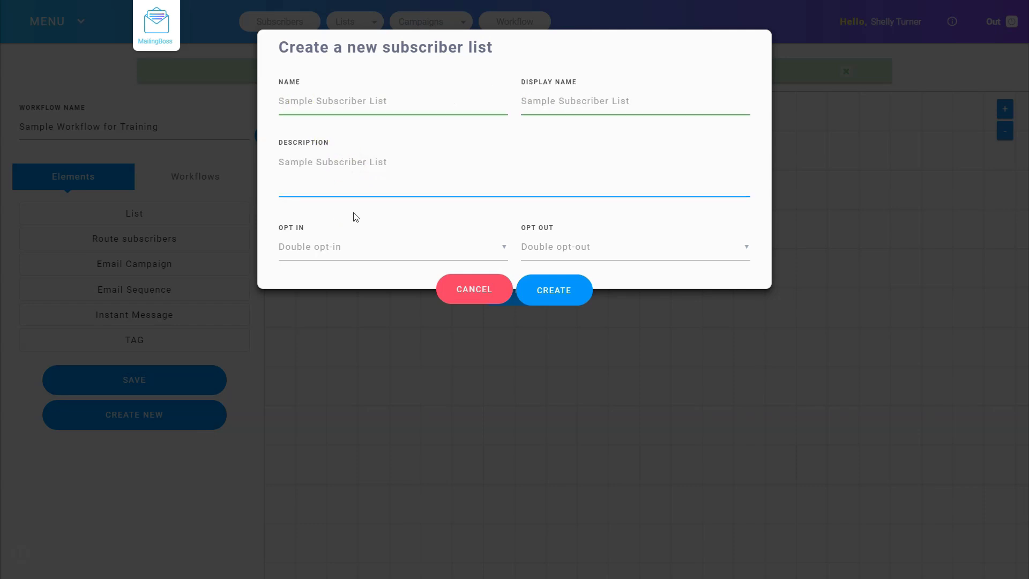
click(321, 258)
click(307, 279)
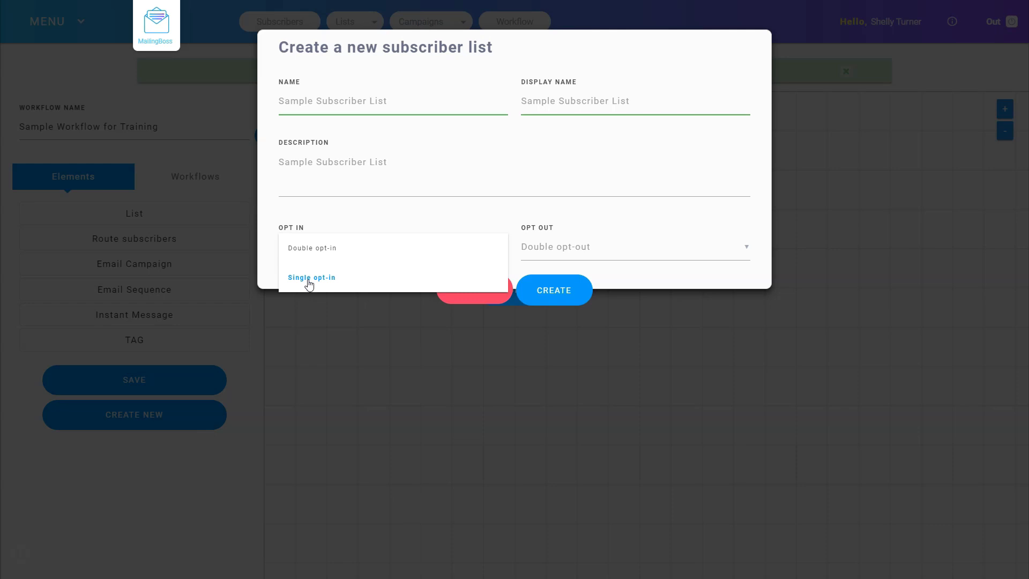
click(315, 249)
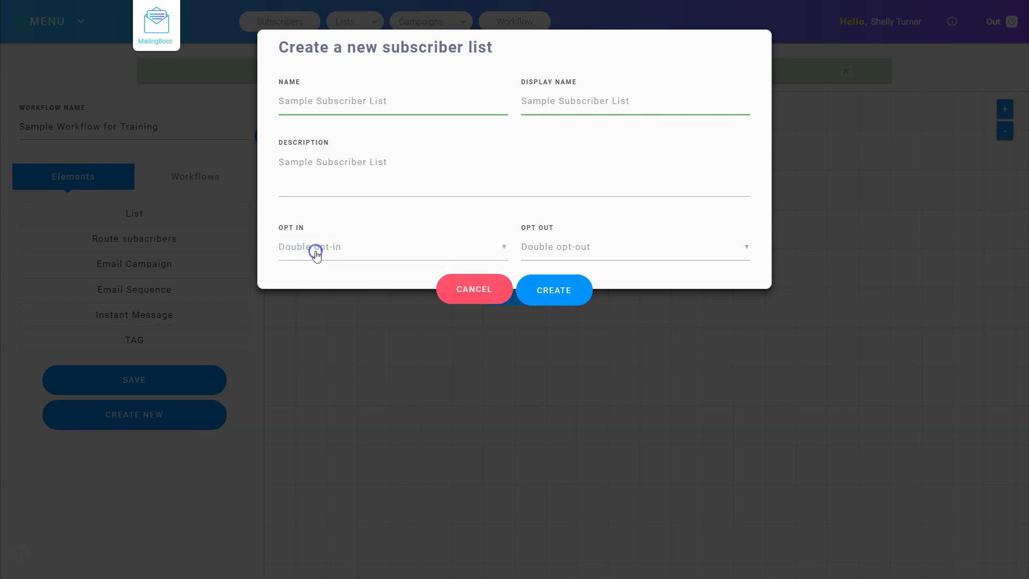
click(522, 258)
click(561, 297)
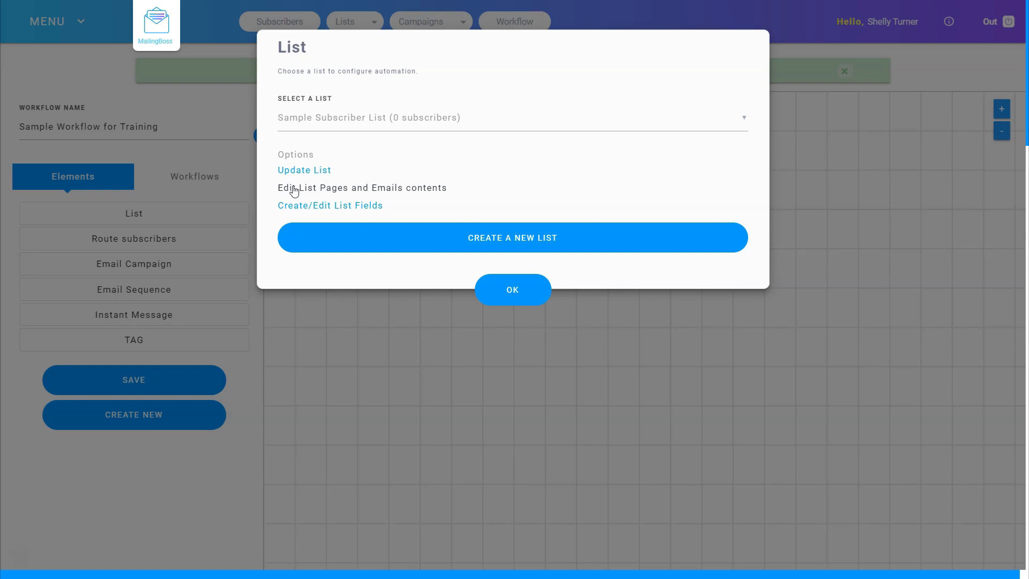
Step: Accept Sample Subscriber List for the List element and move the element closer to the canvas's upper-left corner
click(296, 209)
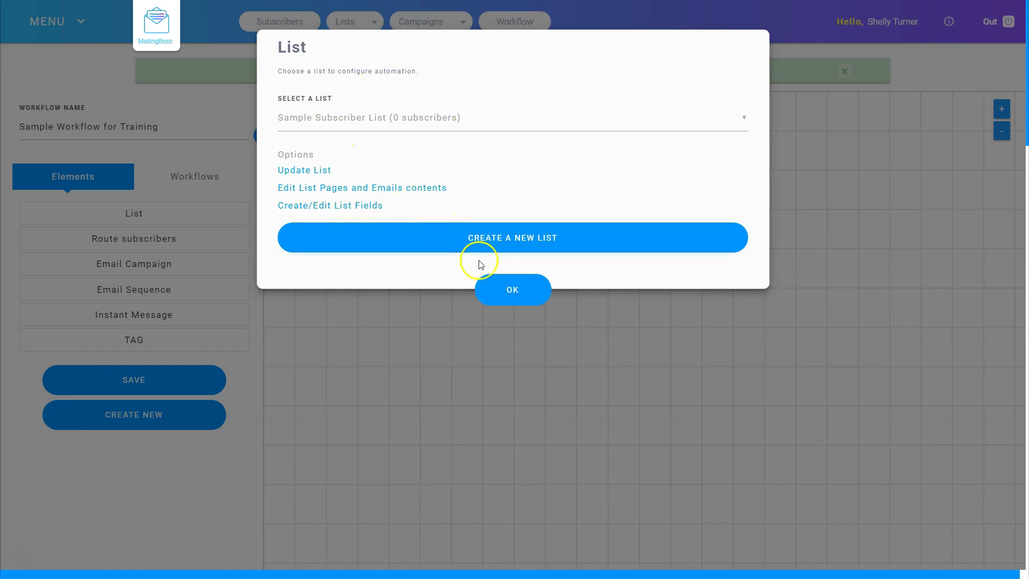
click(512, 300)
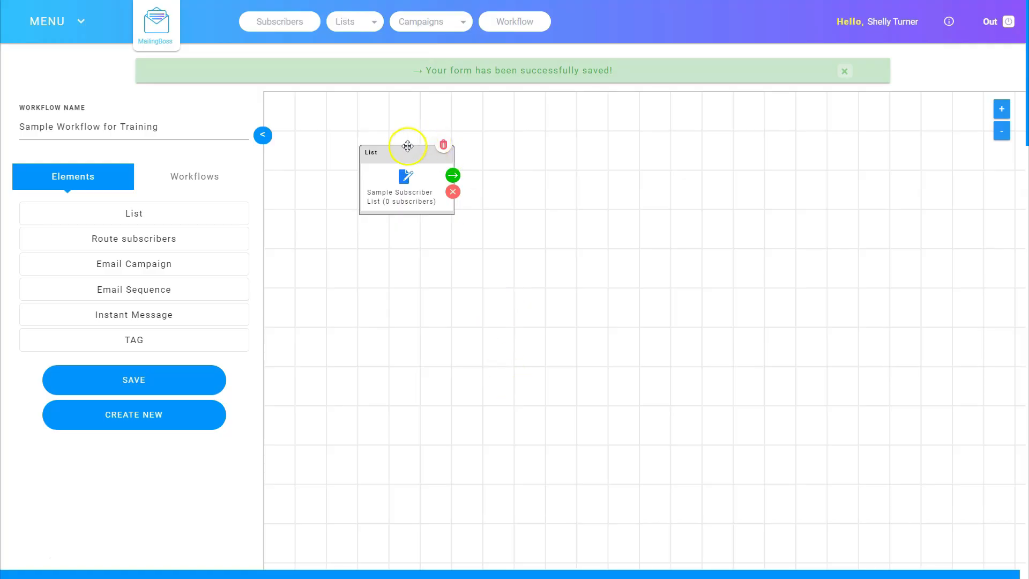
drag(404, 157, 337, 144)
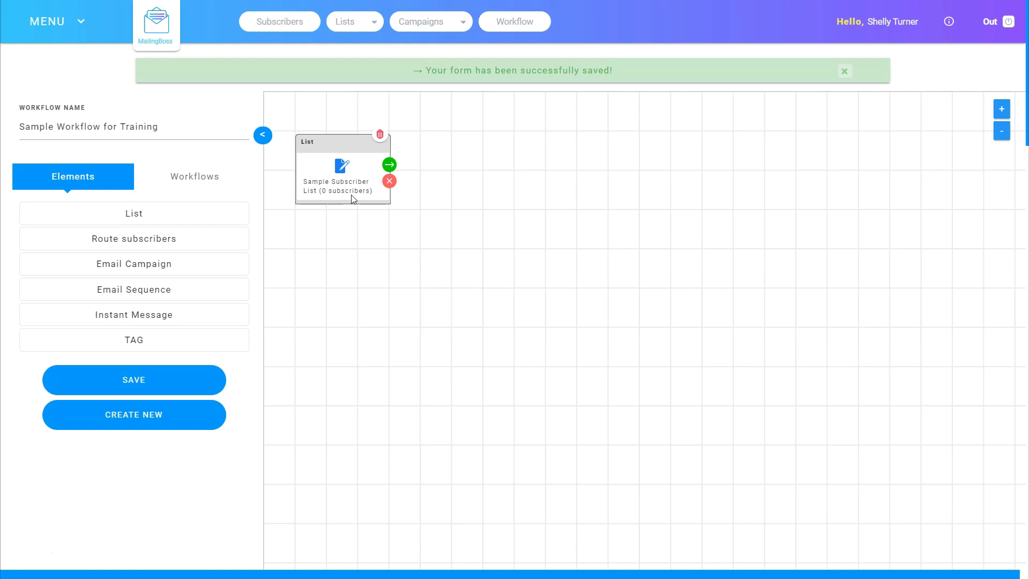
Step: Add an Email Sequence as the follow-up action of the List element
click(390, 165)
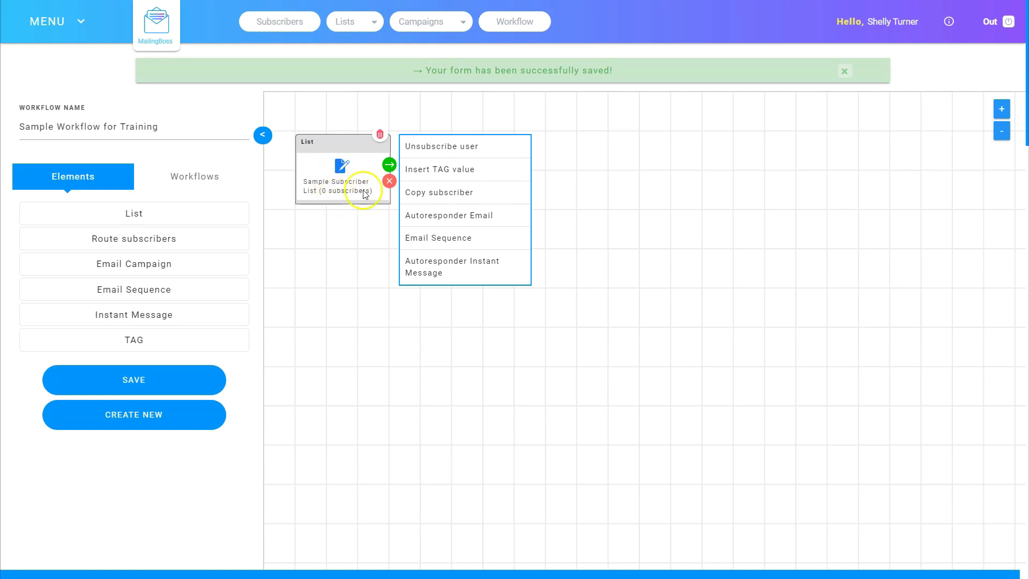
click(449, 225)
click(461, 225)
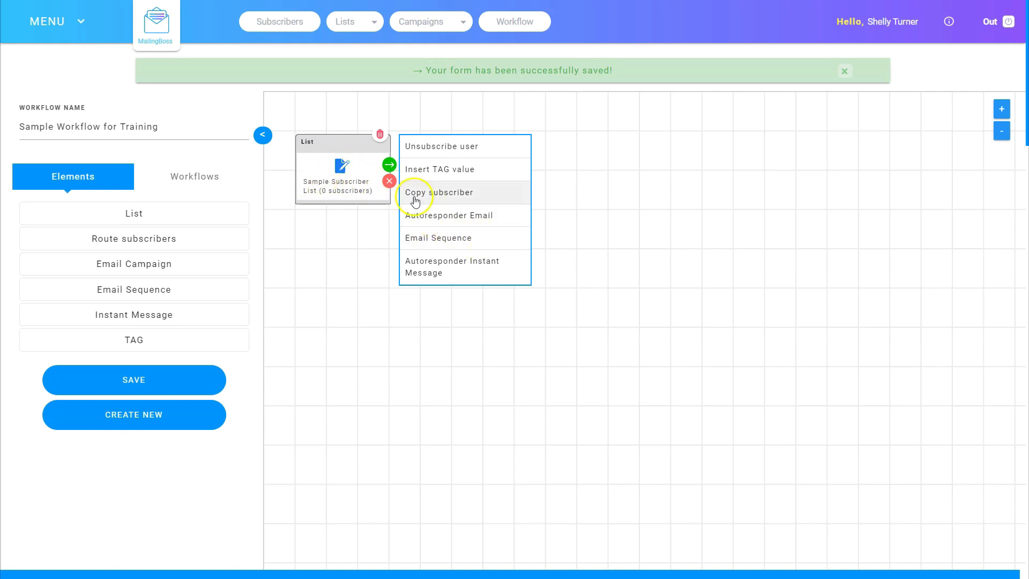
click(424, 268)
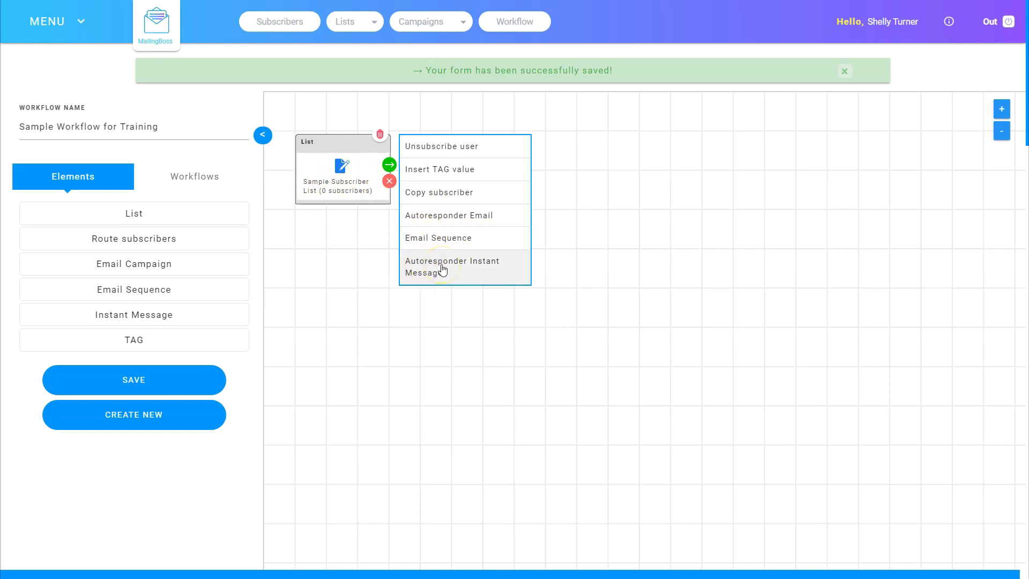
click(439, 265)
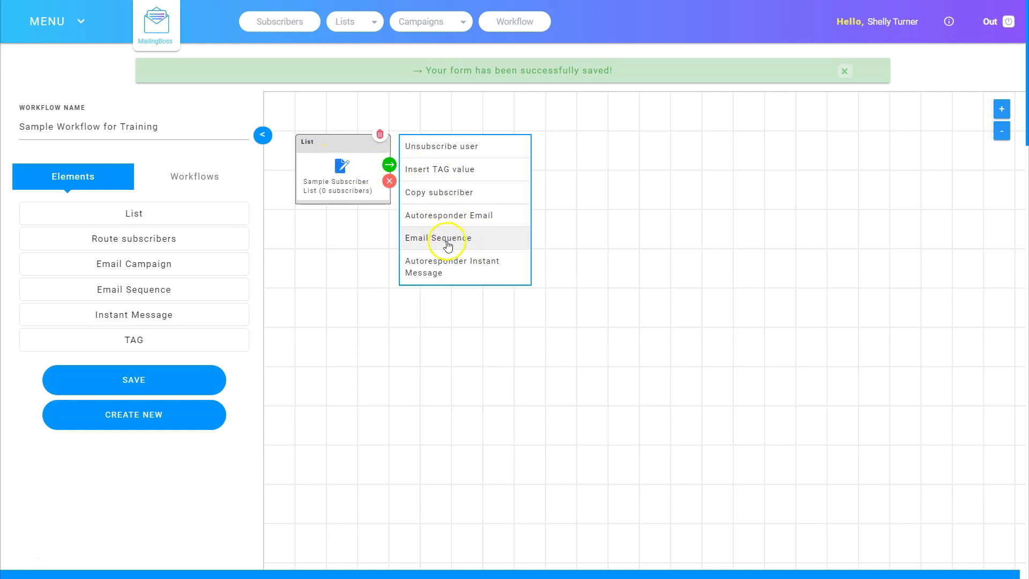
click(448, 245)
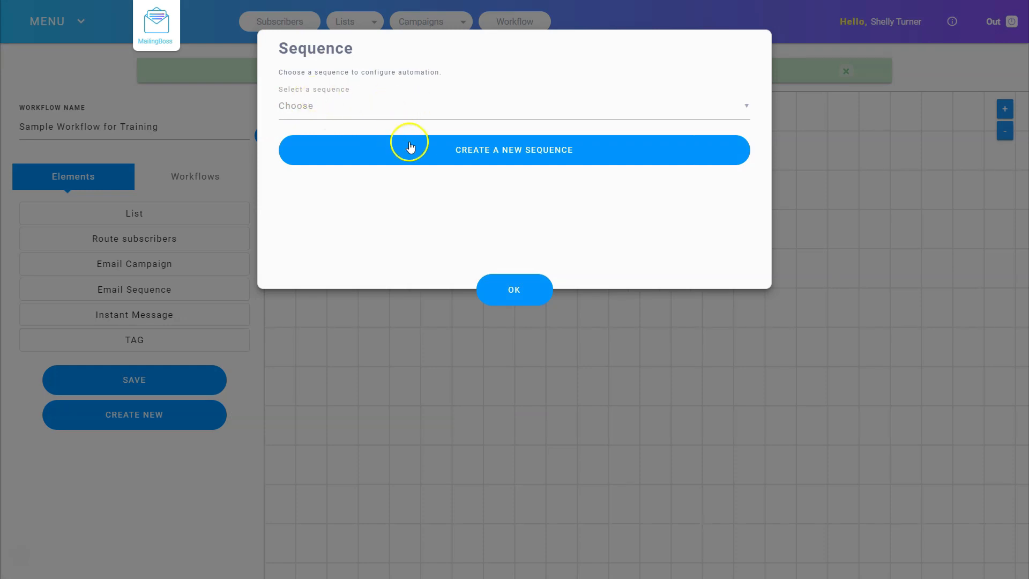
Step: Create a new sequence named Sample Workflow Email Sequence that sends to future subscribers only, with 2 messages
click(502, 158)
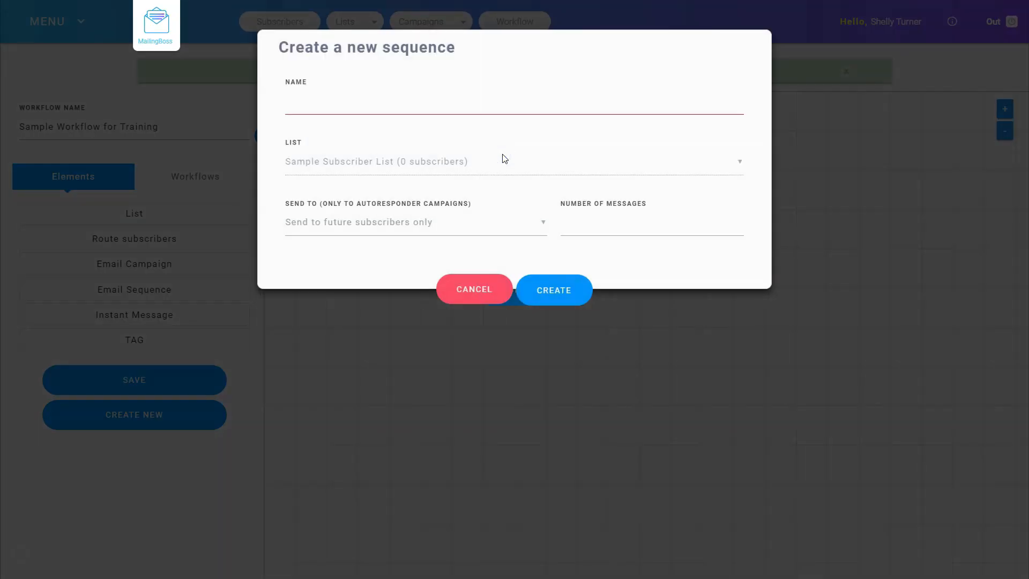
click(340, 106)
text(Sample Workflow Email Sequence)
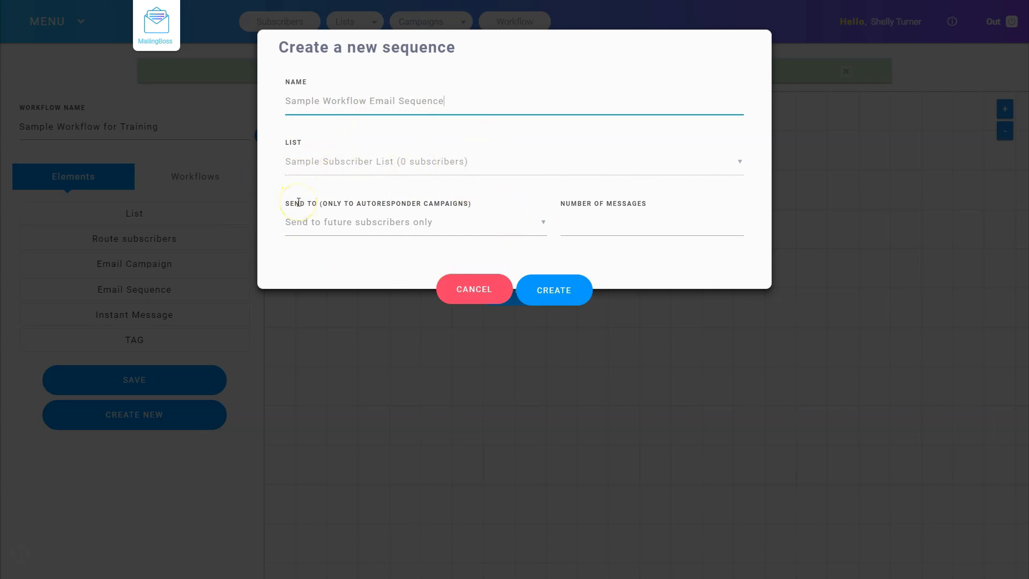
click(380, 225)
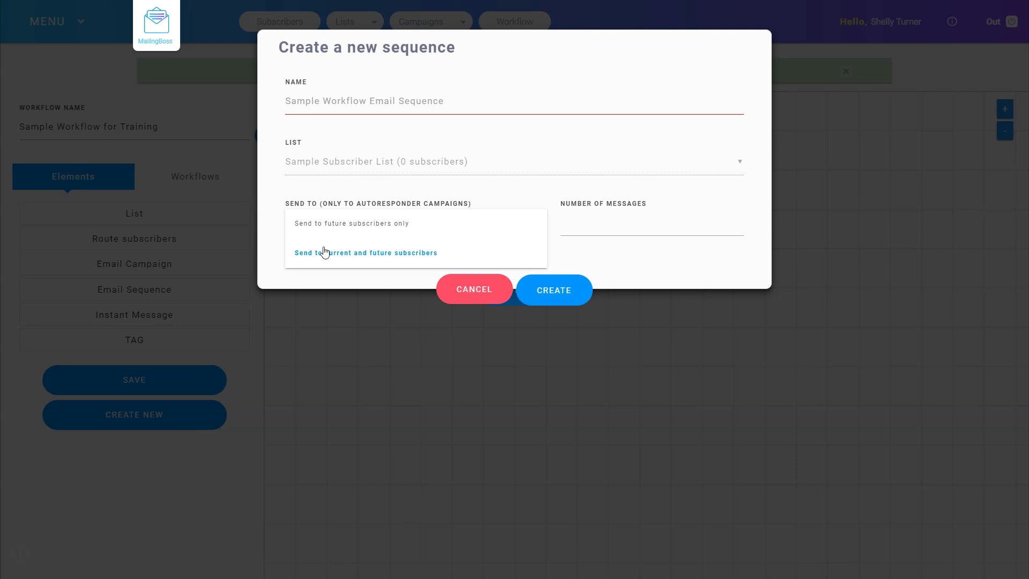
click(348, 223)
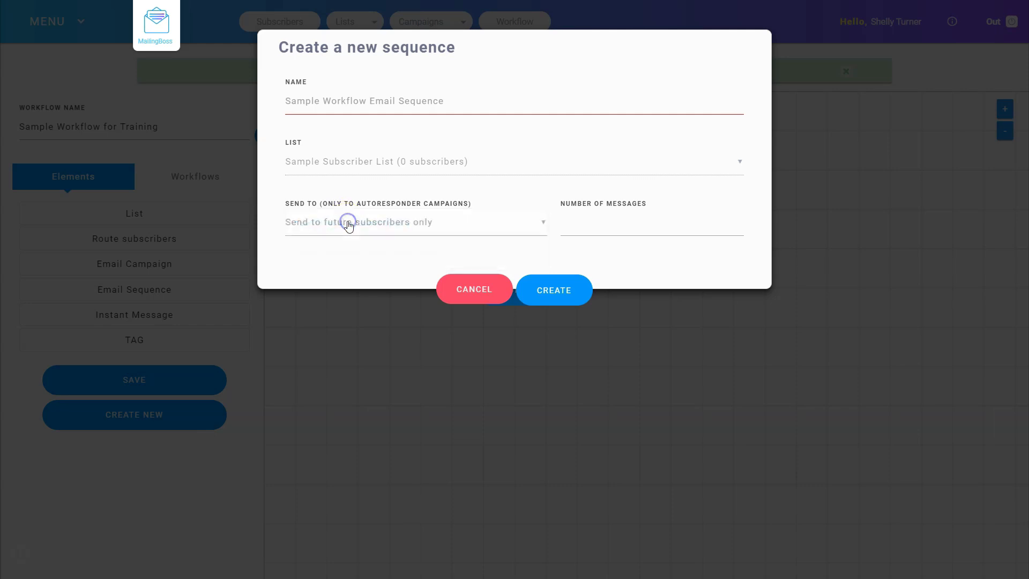
click(601, 230)
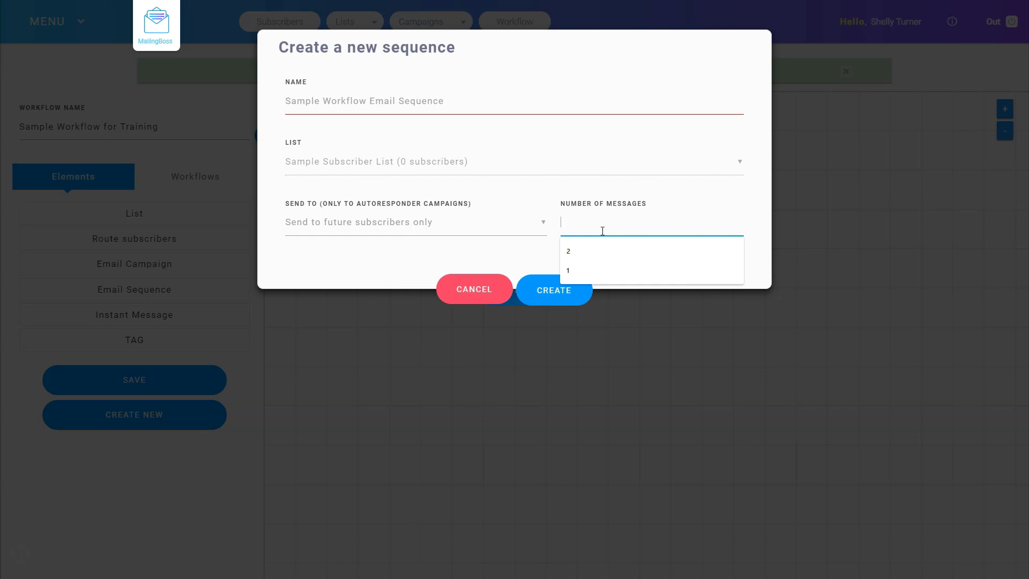
text(2)
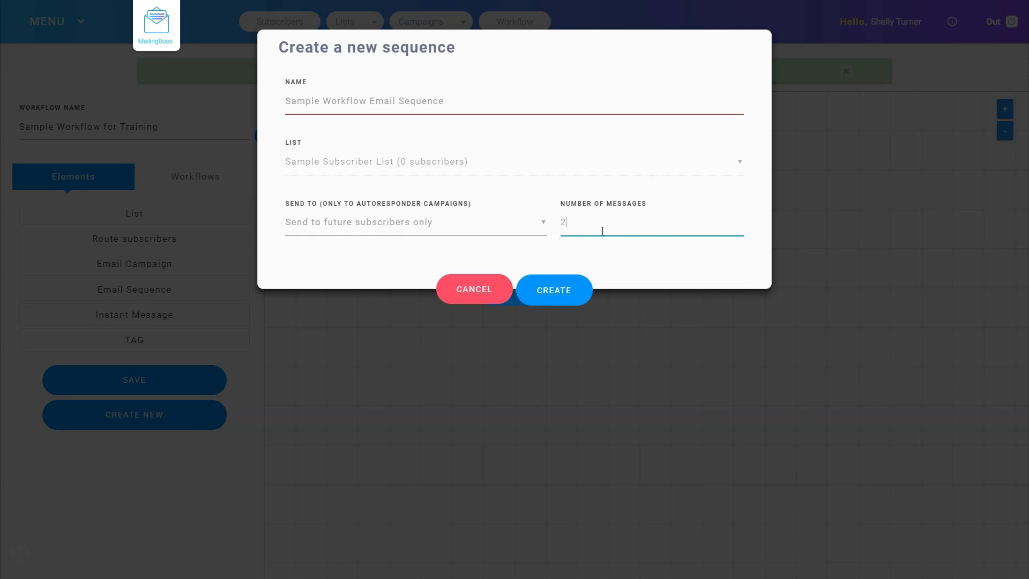
click(558, 298)
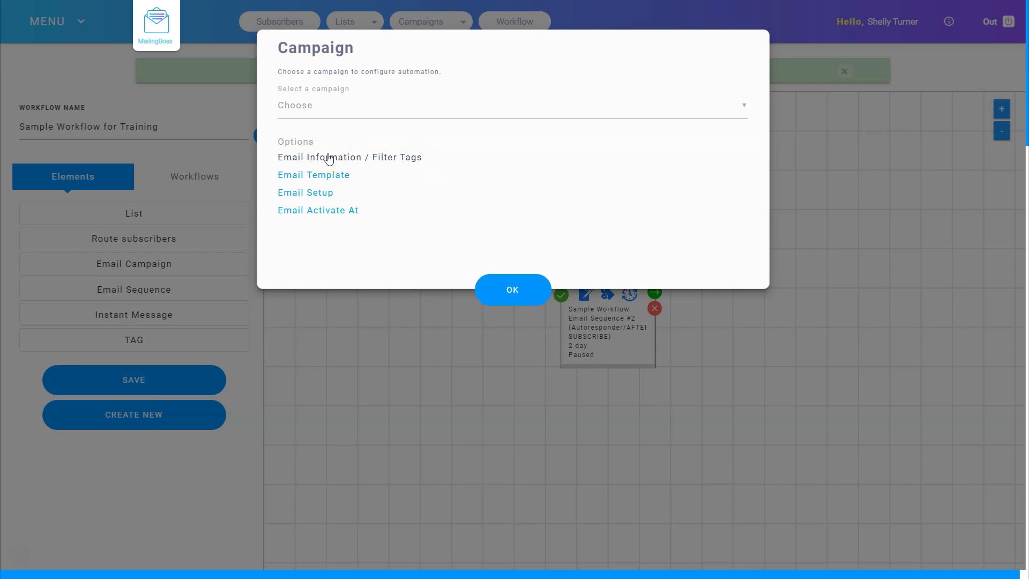
Step: Review the email template and activation options in the campaign settings, and close them
click(303, 177)
click(304, 213)
click(515, 289)
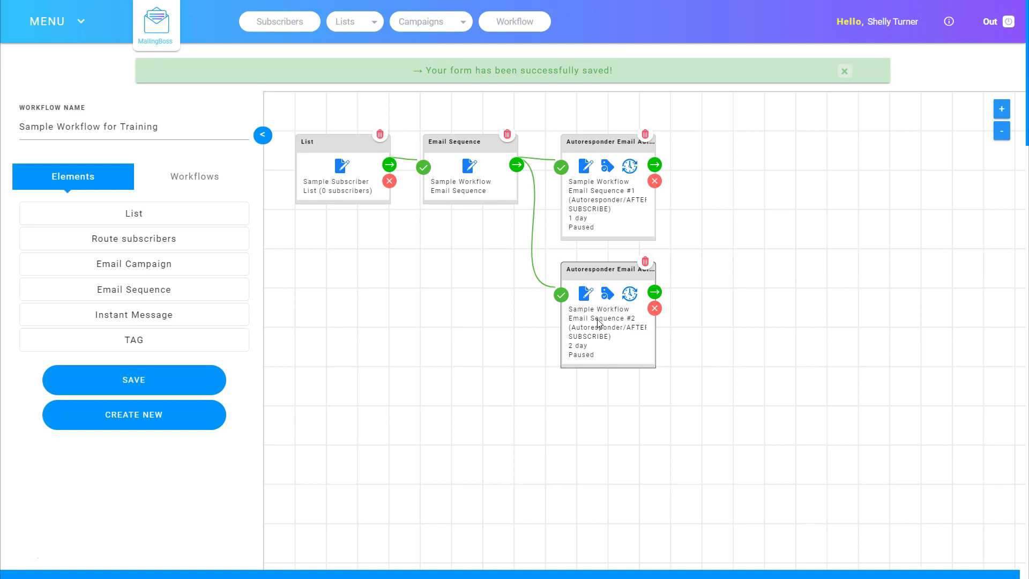
Step: Open the email information of Sample Workflow Email Sequence #1 and keep Autoresponder as its type
click(587, 168)
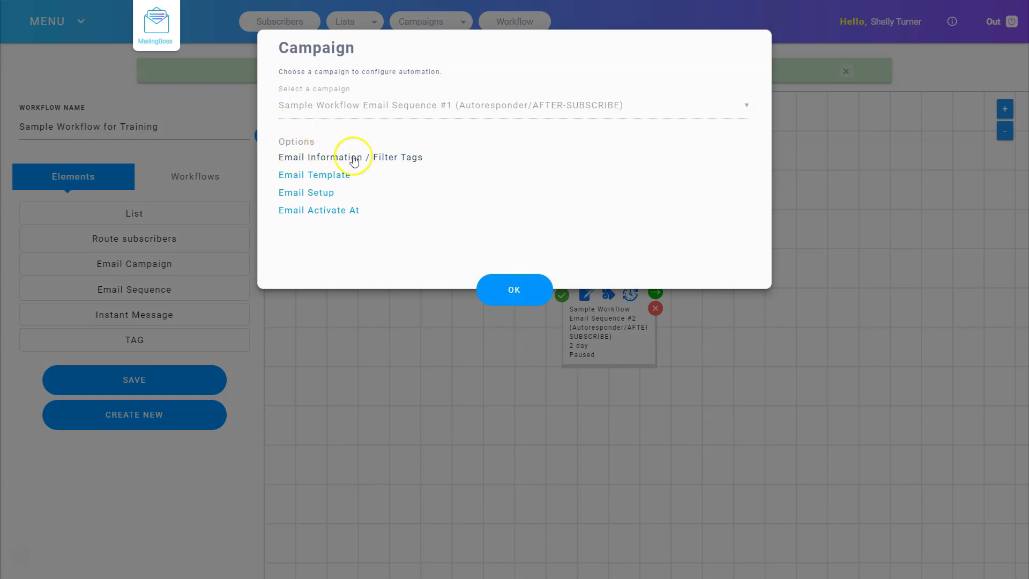
click(308, 157)
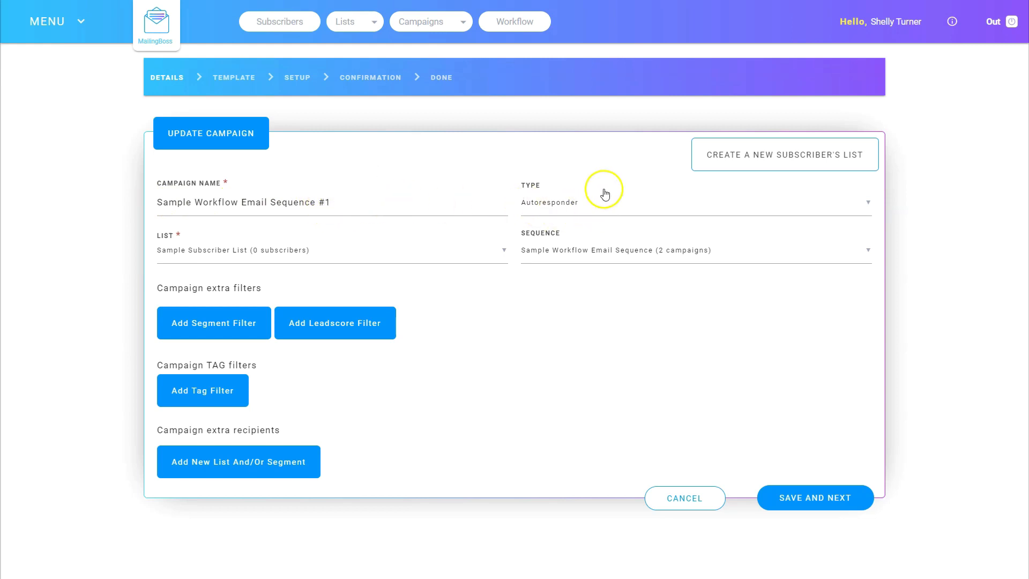
click(550, 205)
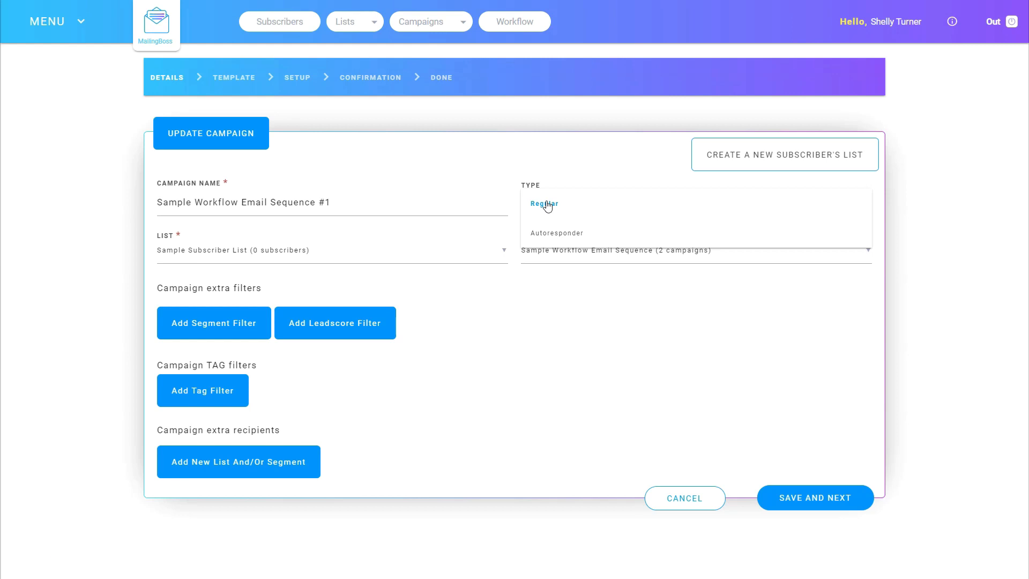
click(552, 240)
click(552, 233)
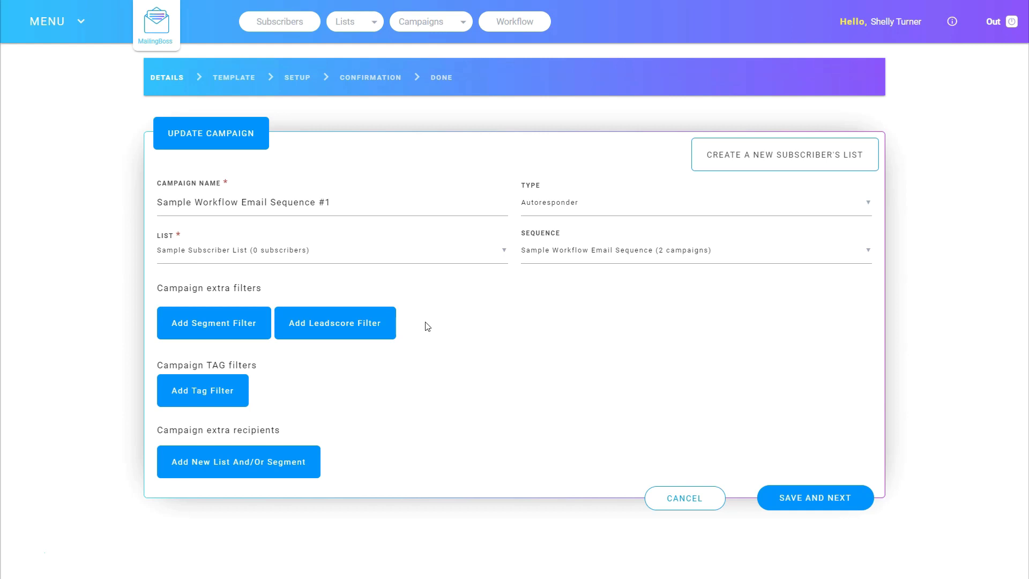
Step: Save the campaign details without extra filters and continue to the email template stage
click(422, 324)
click(204, 338)
click(829, 502)
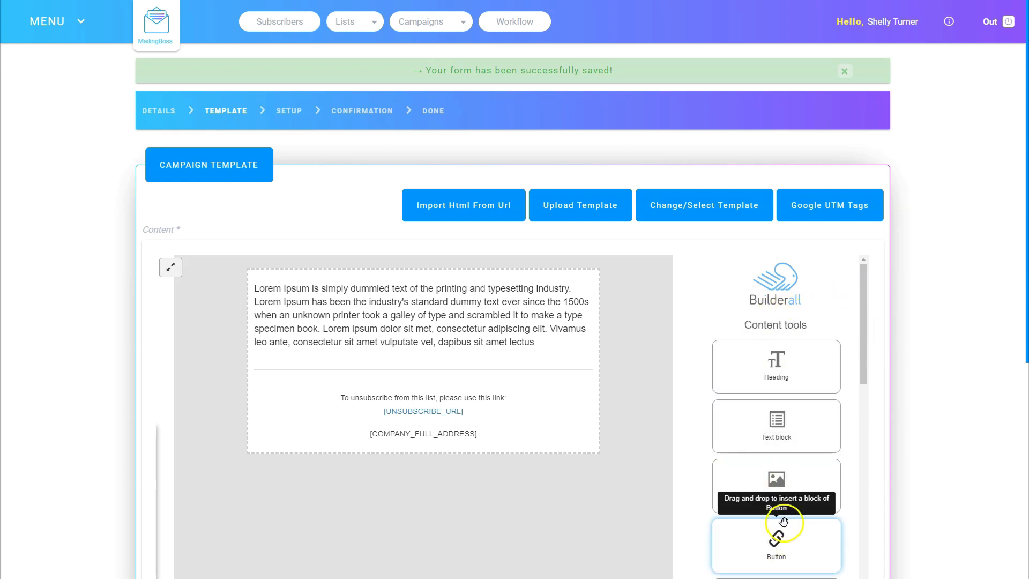
Step: Add a heading at the top of the email, a text block beneath it, and a 2 image blocks row between the two paragraphs
scroll(793, 432, down, 2)
scroll(801, 377, up, 2)
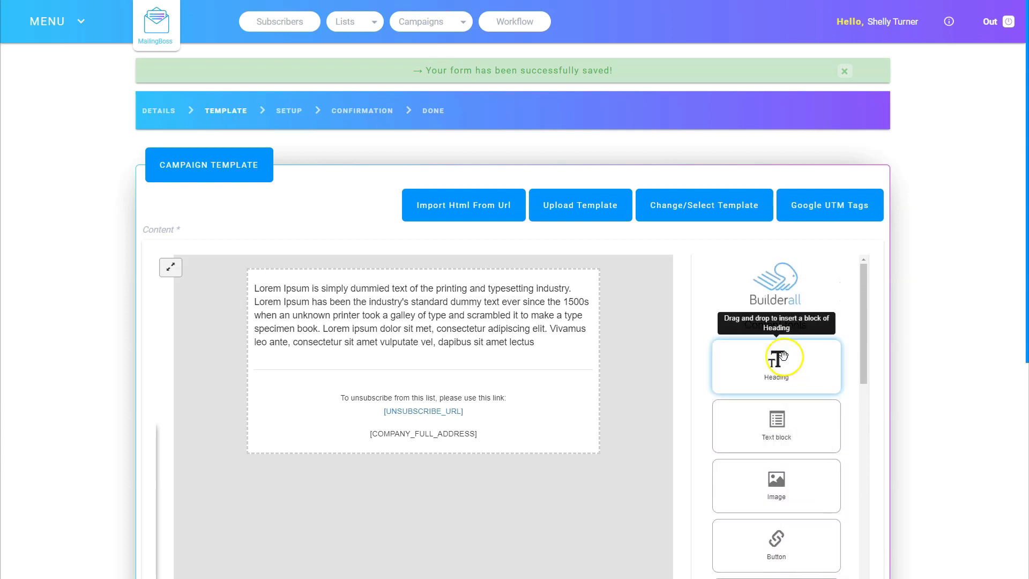
drag(802, 369, 344, 284)
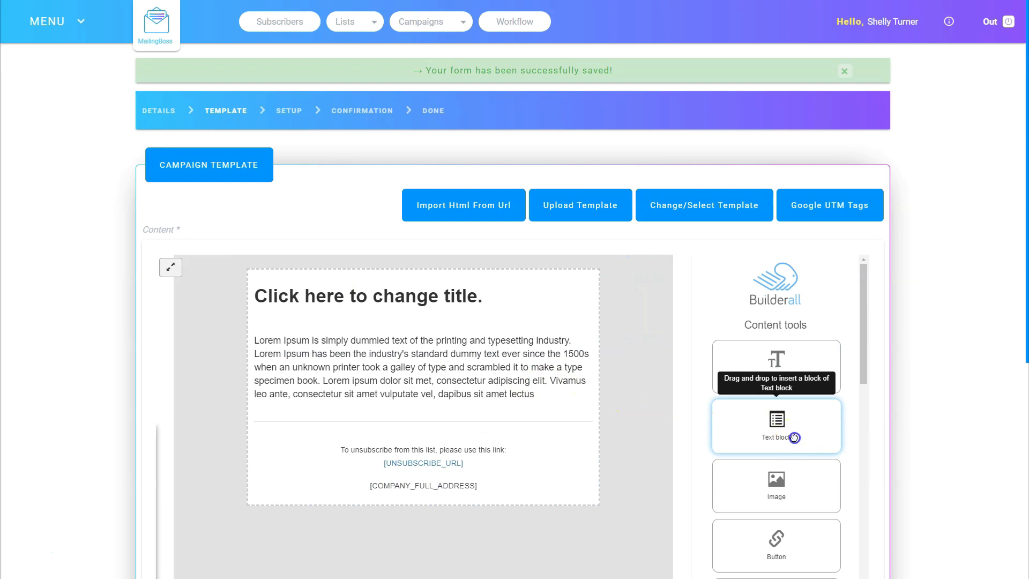
drag(825, 436, 340, 345)
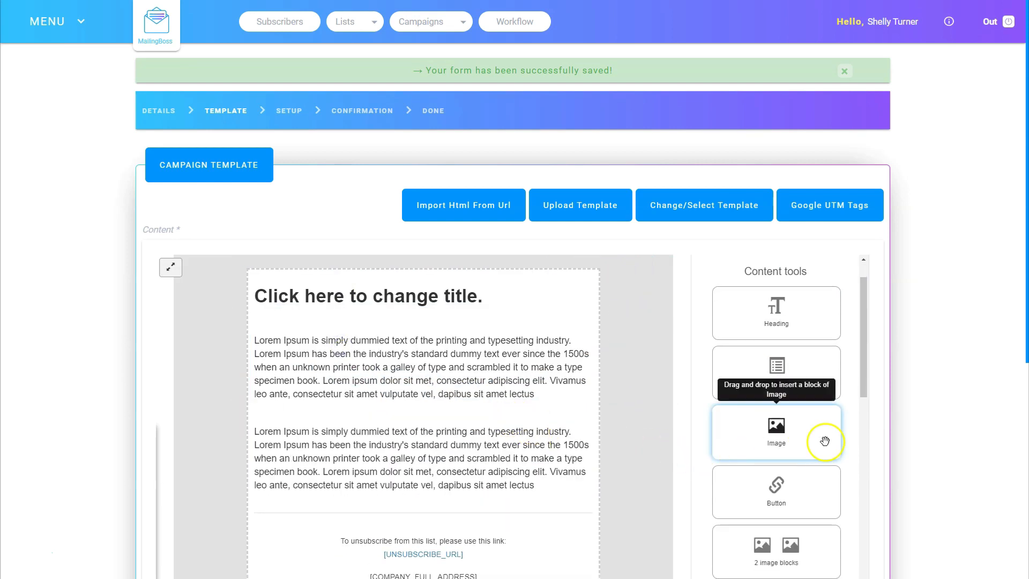
scroll(793, 483, down, 3)
drag(805, 452, 348, 413)
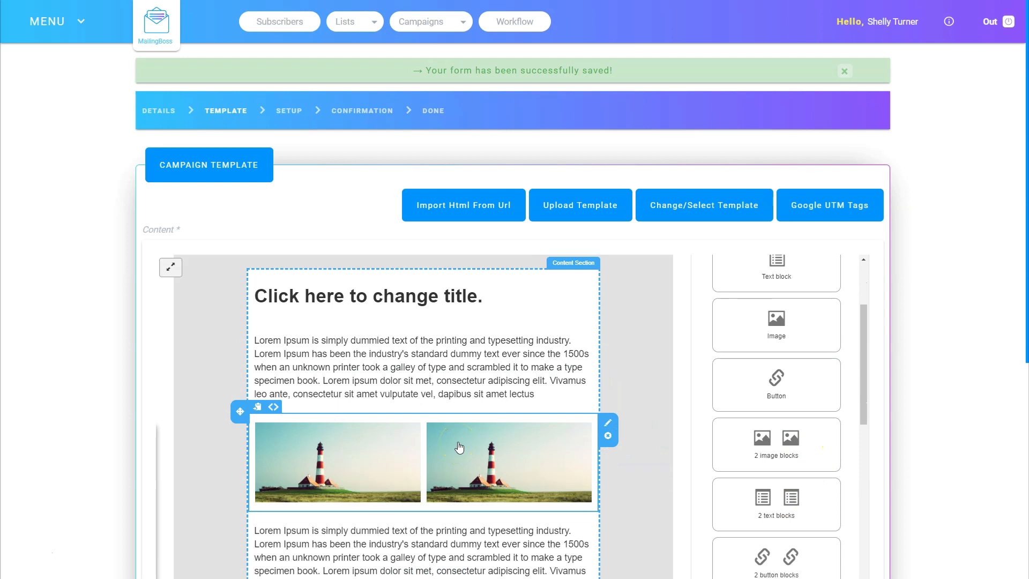
Step: Open the heading and the first paragraph for inline editing to view their text formatting options
click(326, 298)
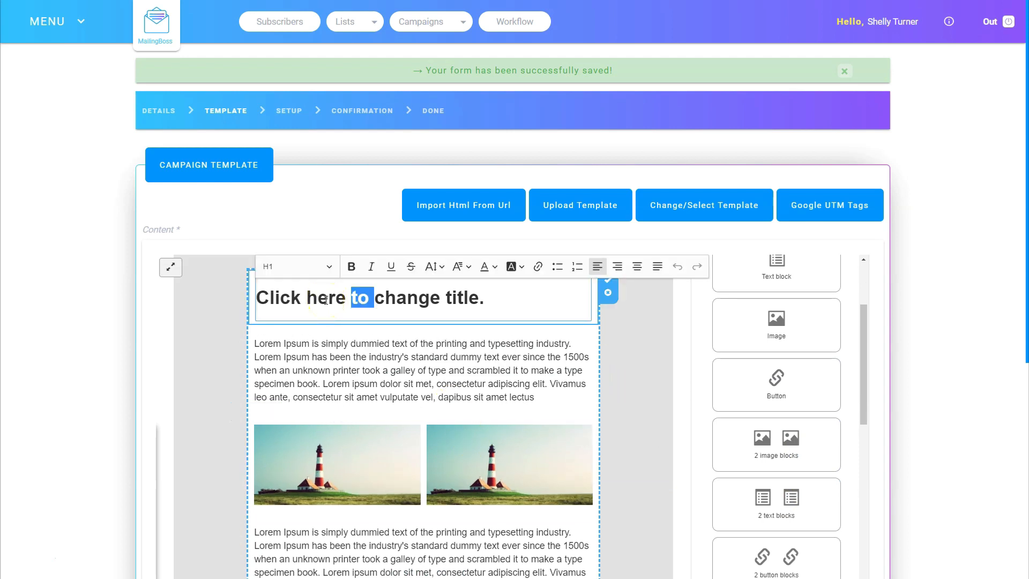
drag(258, 297, 486, 314)
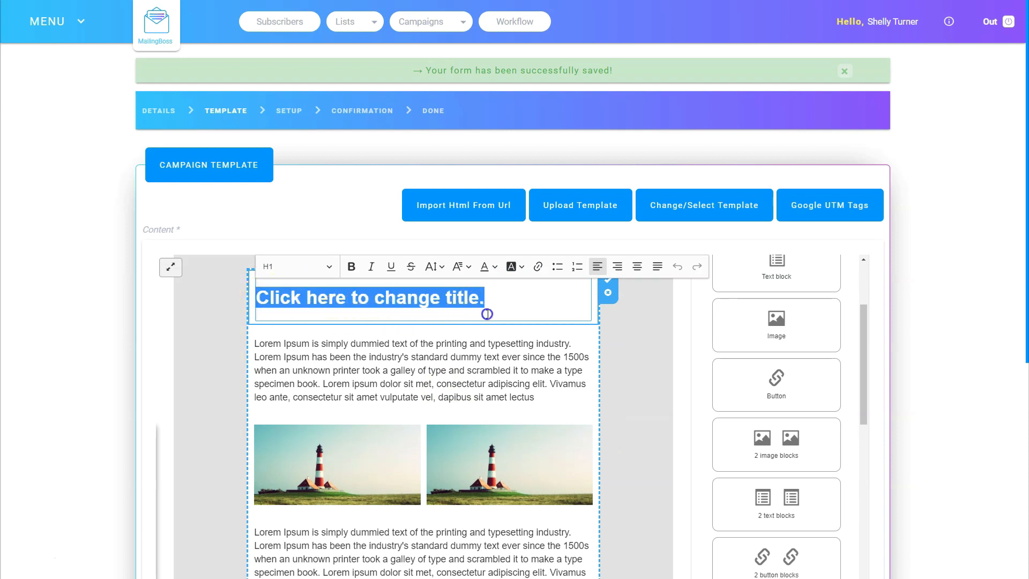
click(284, 313)
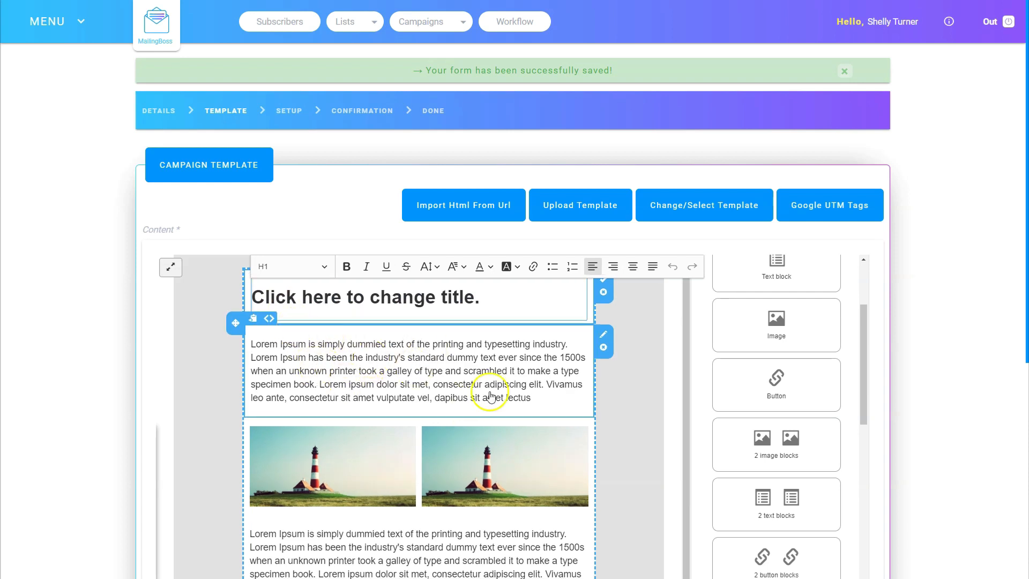
double_click(402, 369)
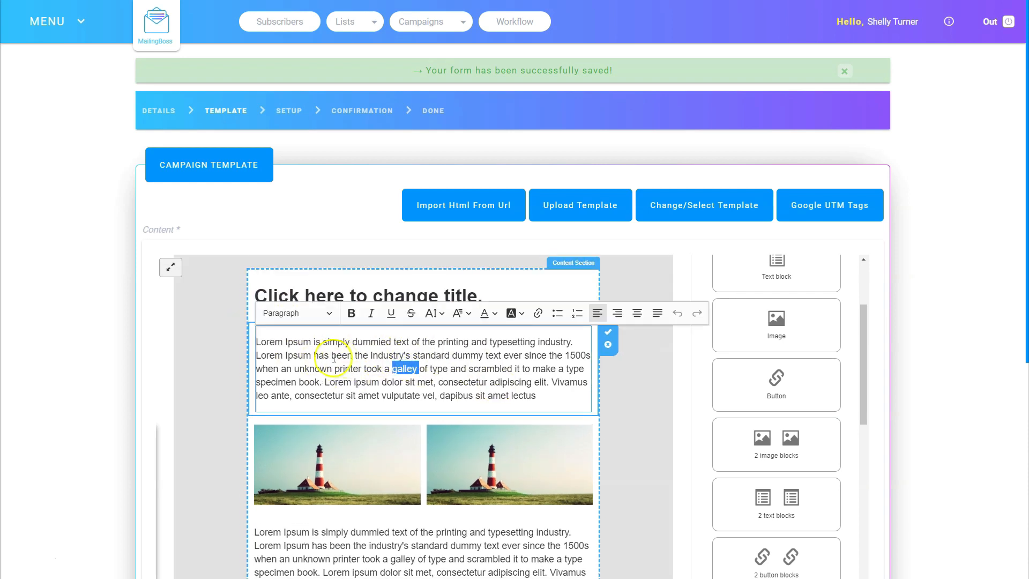
click(318, 355)
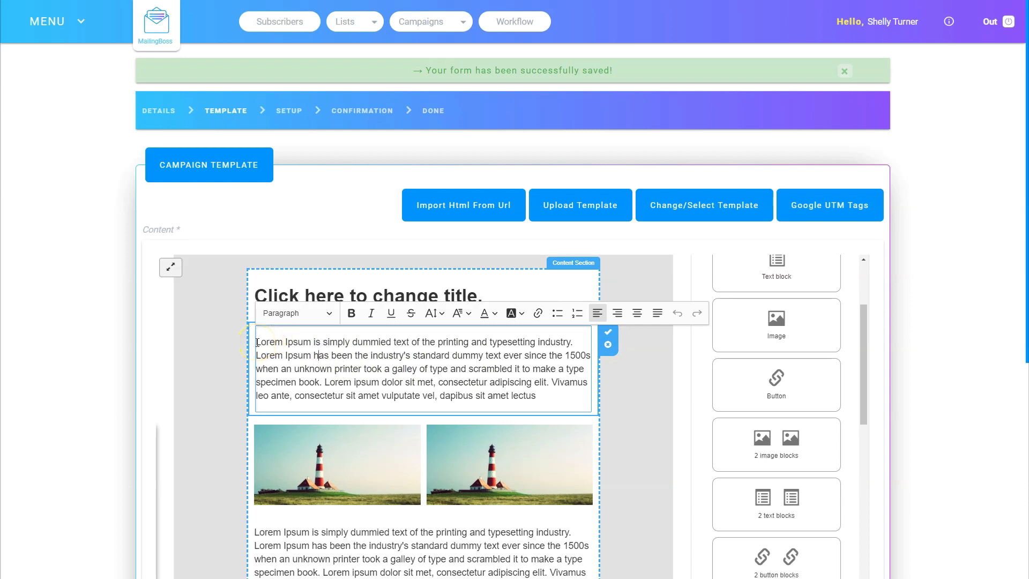
Step: Open the first lighthouse image's settings and examine its link, size, load and edit options
scroll(323, 380, down, 3)
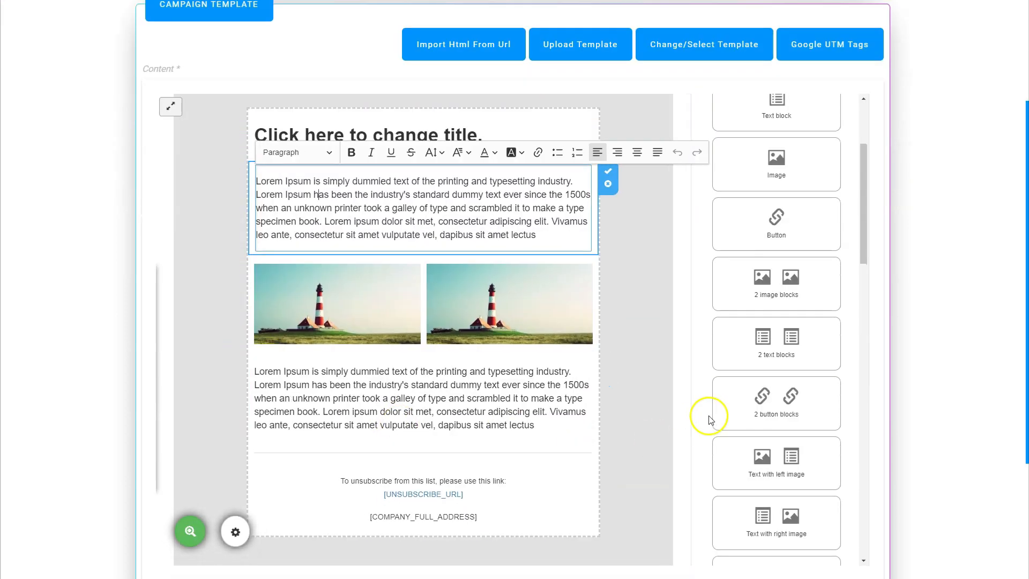
scroll(816, 434, down, 1)
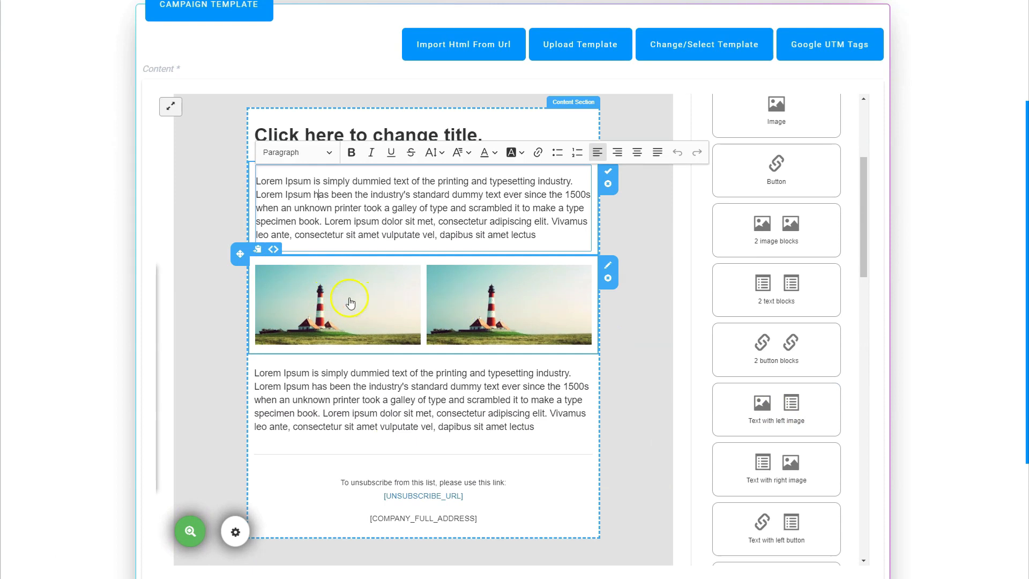
click(349, 299)
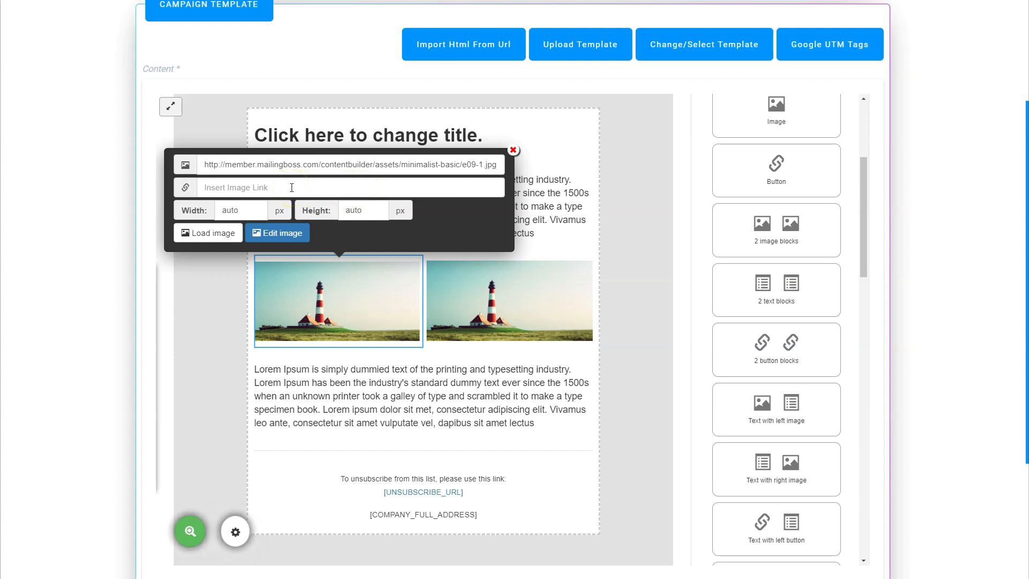
click(221, 235)
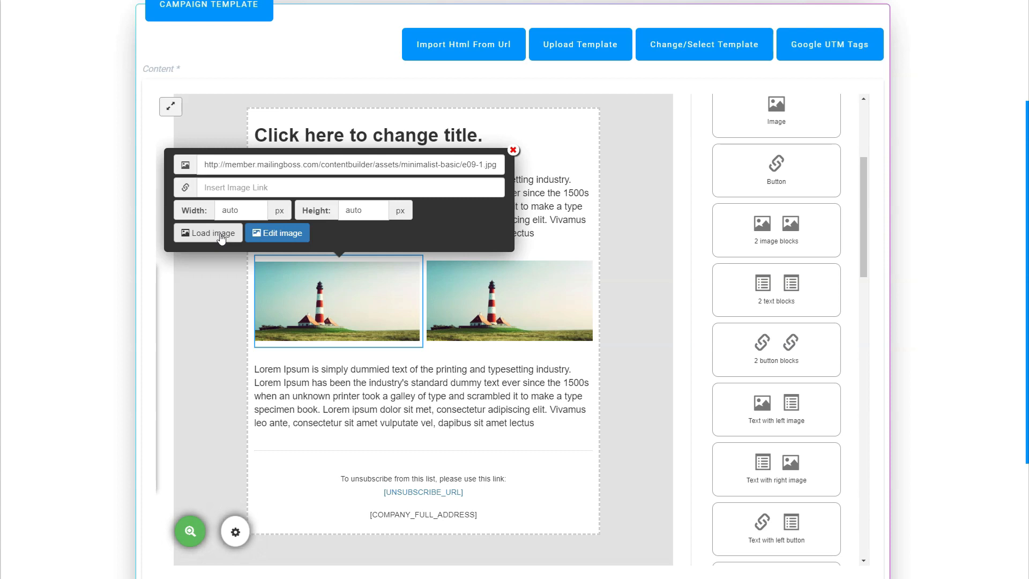
click(288, 234)
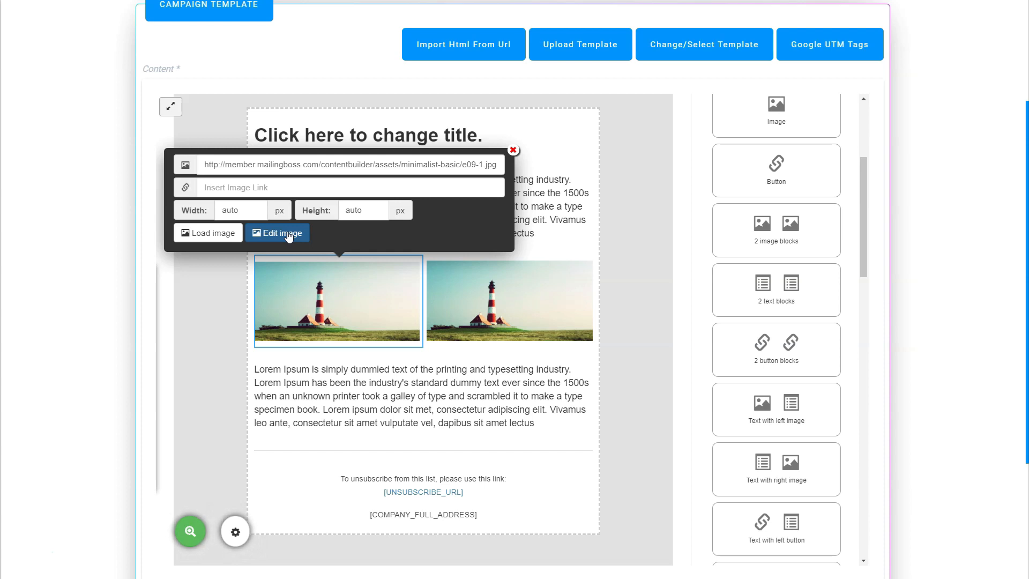
Step: Check the whole email in the mail preview and close the preview
scroll(379, 239, down, 1)
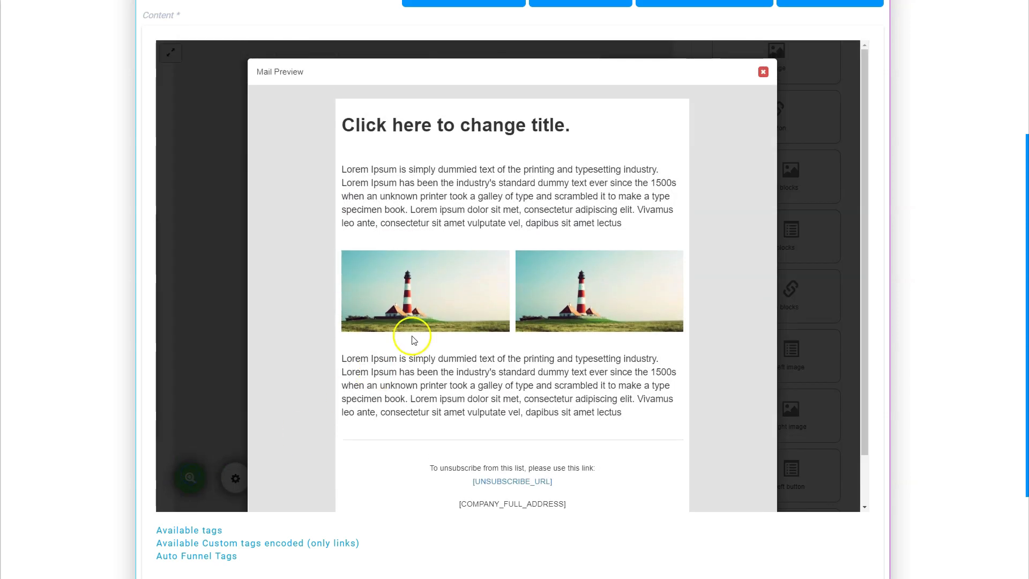
scroll(500, 343, down, 3)
scroll(526, 397, up, 5)
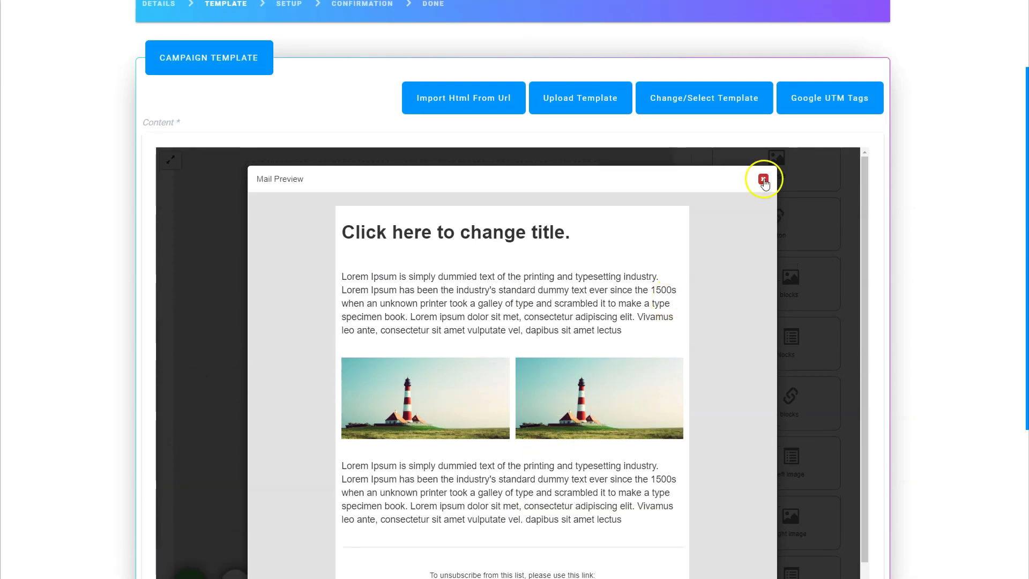
click(763, 180)
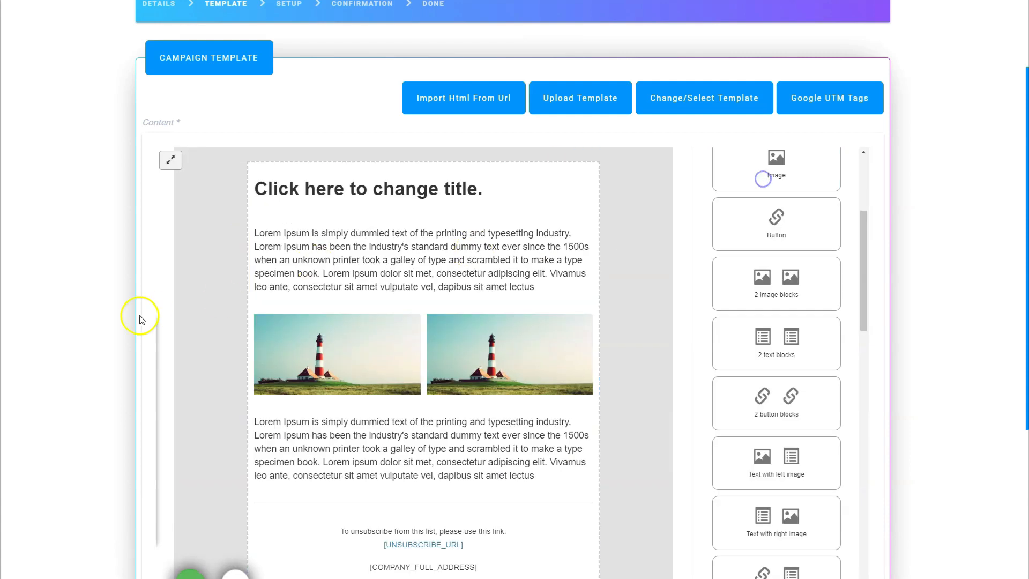
Step: Open the email's layout settings and examine the Content Body width, background color and text direction options
scroll(166, 356, down, 5)
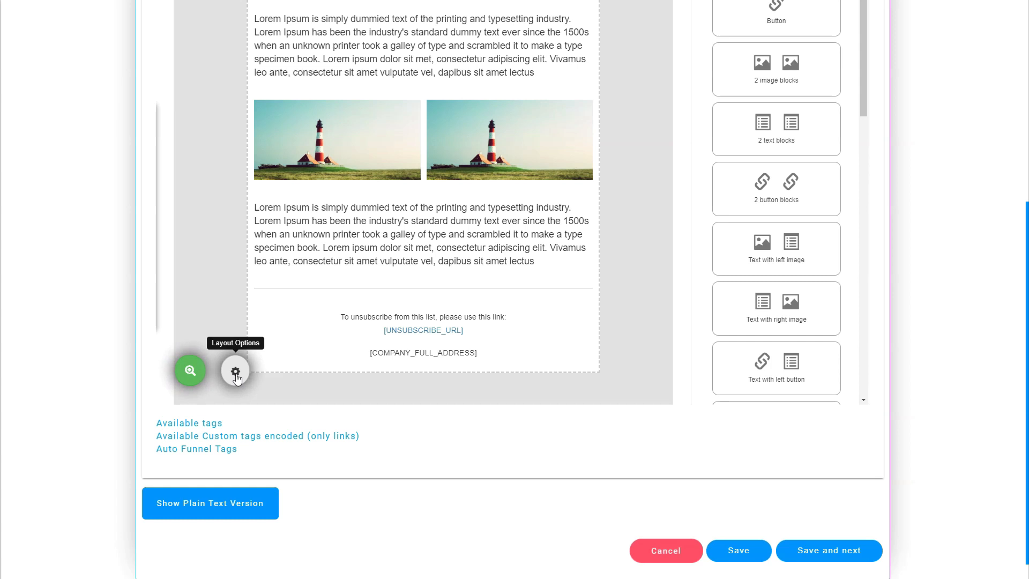
click(236, 371)
click(378, 311)
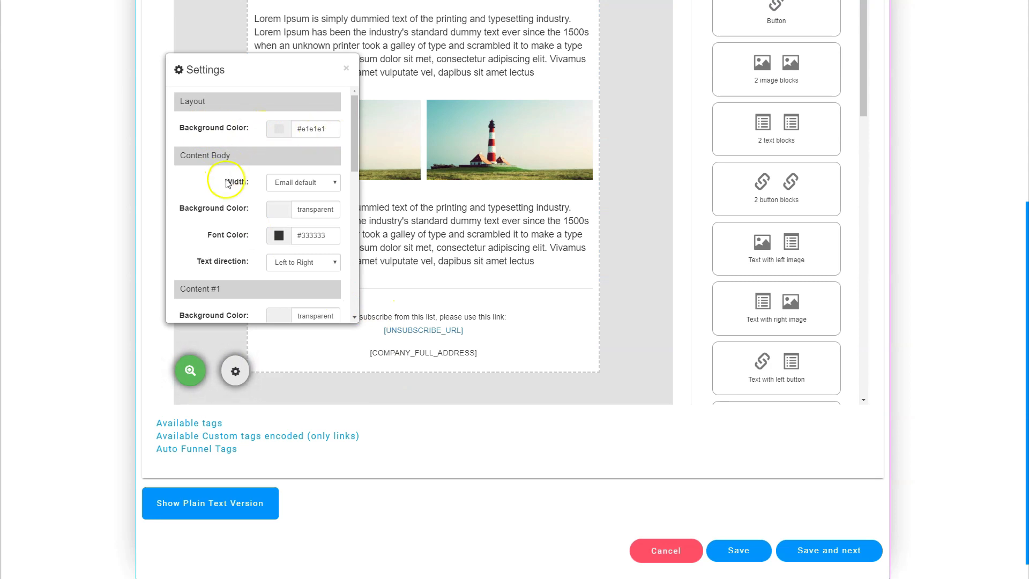
click(325, 182)
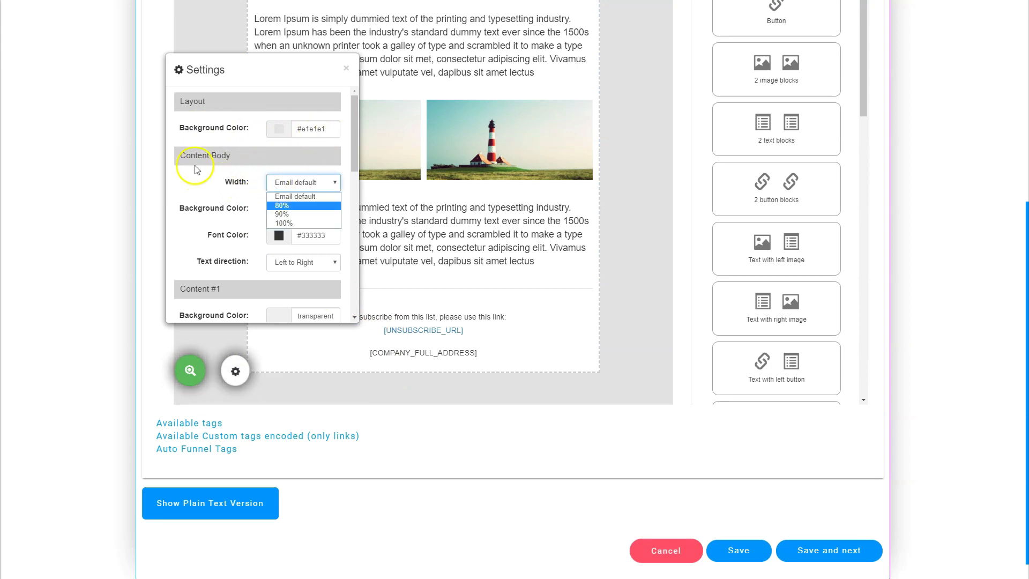
click(208, 209)
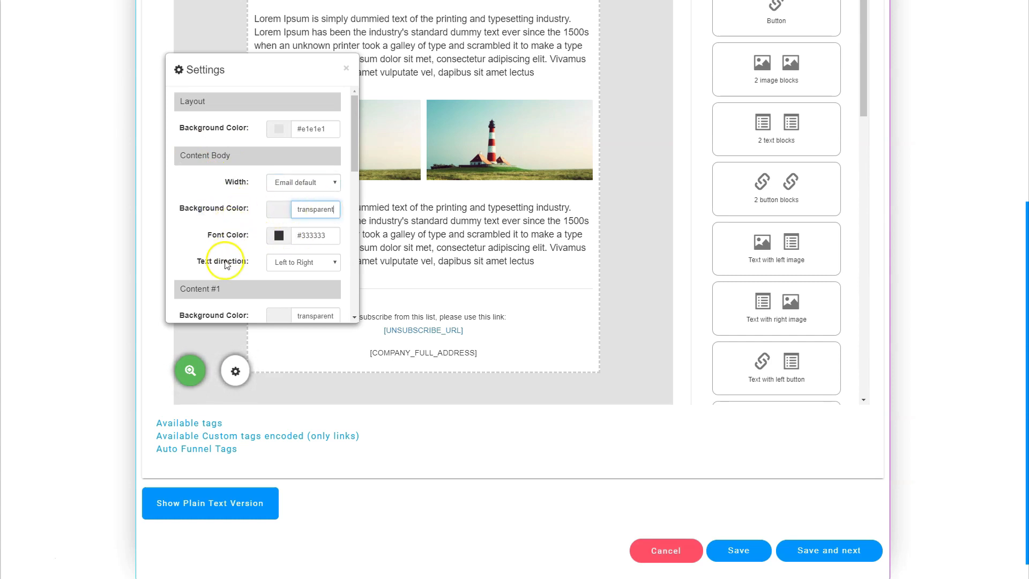
click(300, 262)
click(301, 262)
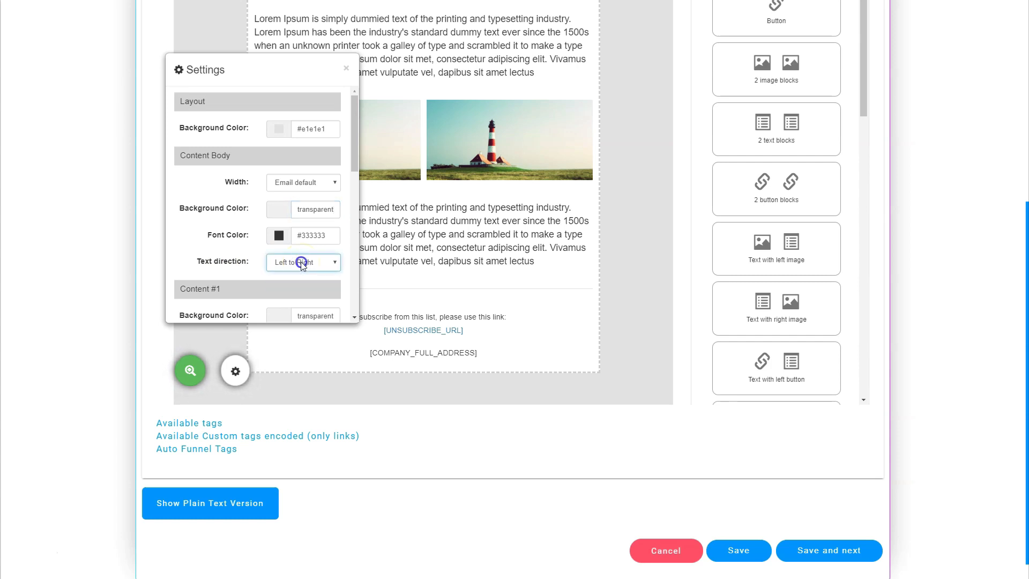
Step: Examine the background and font color settings for Content #1 through Content #6, and close the layout settings
scroll(205, 275, down, 2)
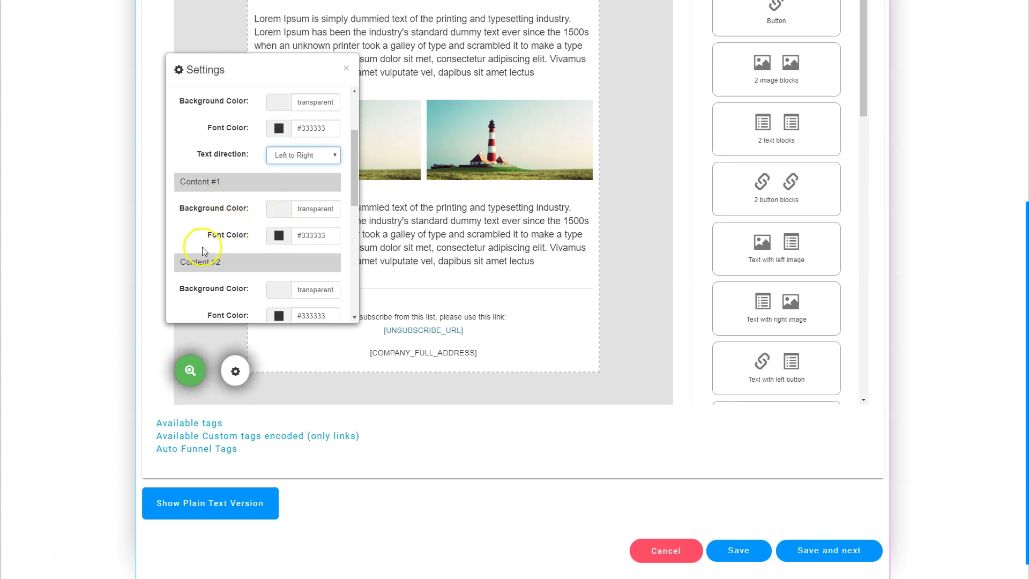
scroll(204, 251, down, 1)
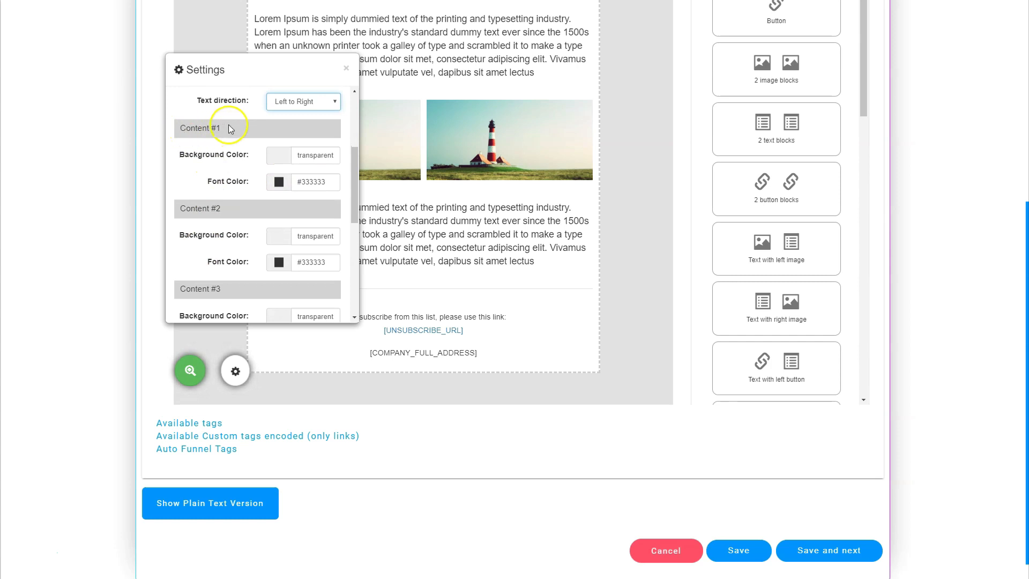
scroll(229, 254, down, 5)
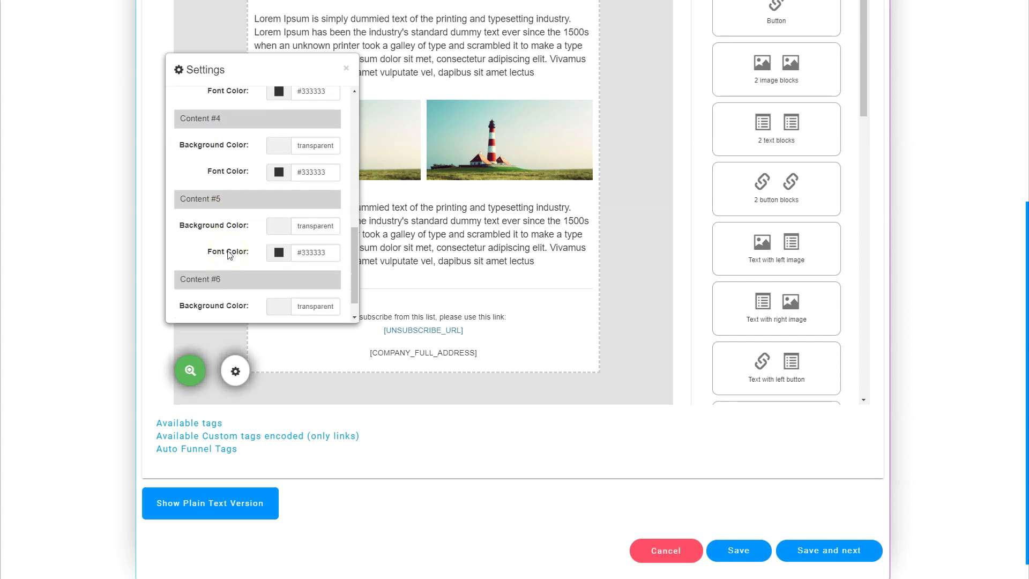
scroll(204, 249, down, 1)
scroll(209, 268, down, 1)
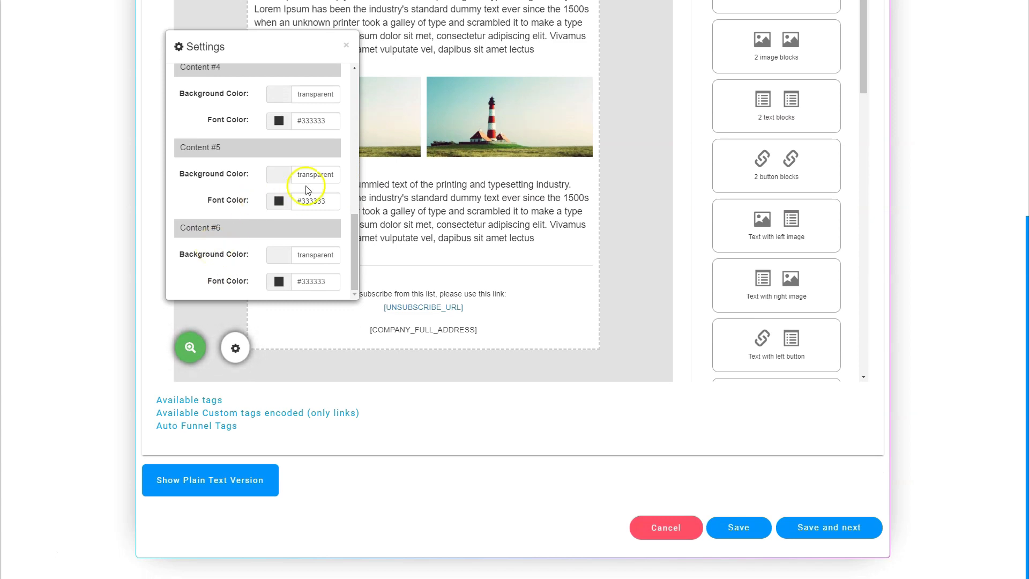
click(346, 45)
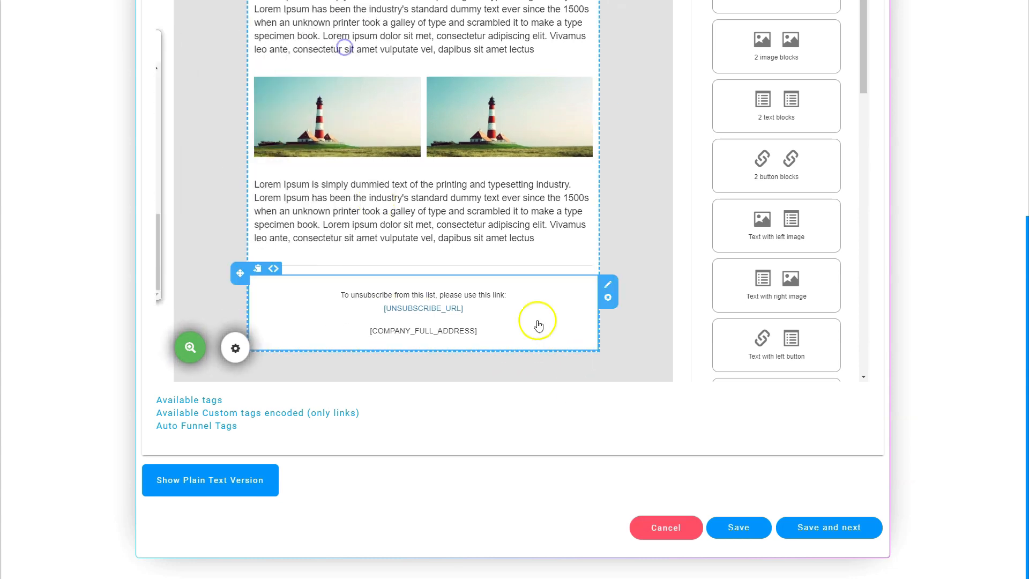
Step: Look through the available variable tags and the encoded custom tags for links, closing each list
click(189, 400)
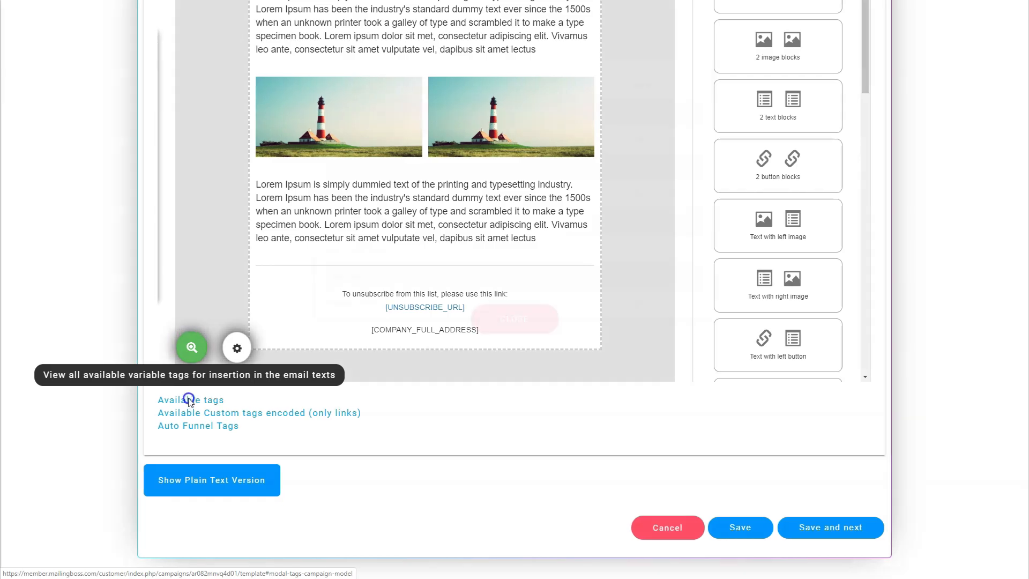
scroll(301, 207, down, 6)
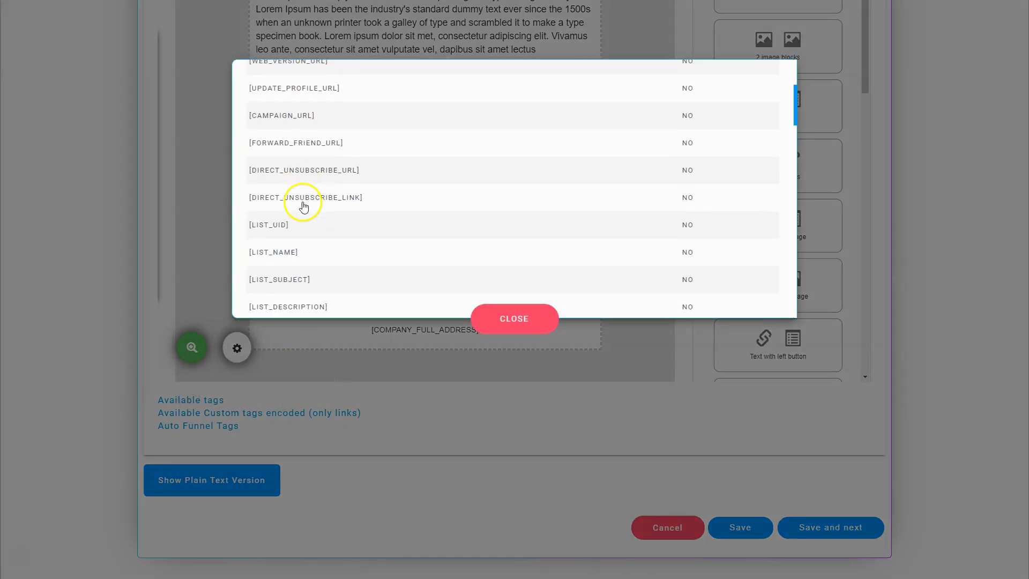
scroll(304, 218, down, 3)
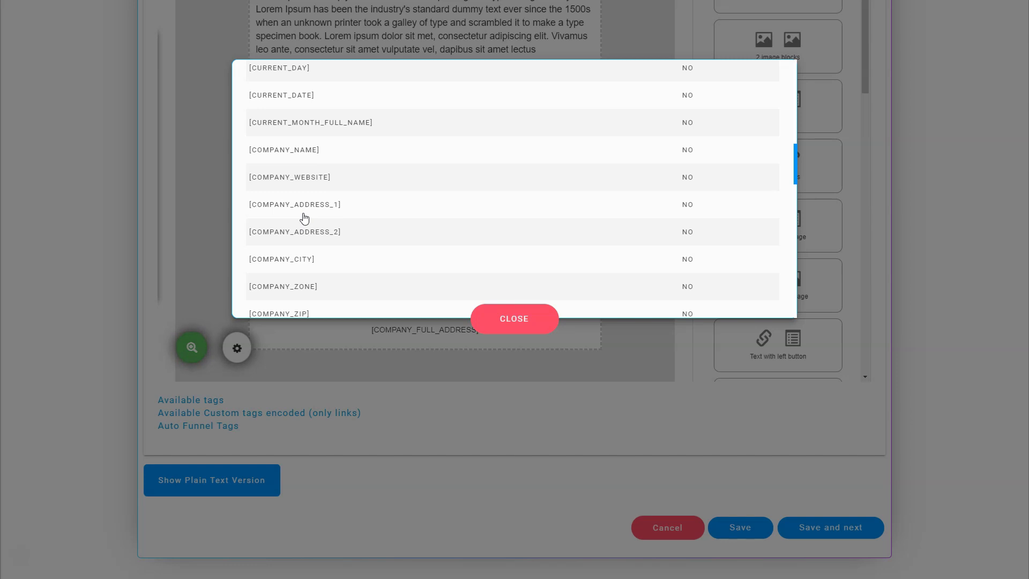
scroll(304, 217, down, 10)
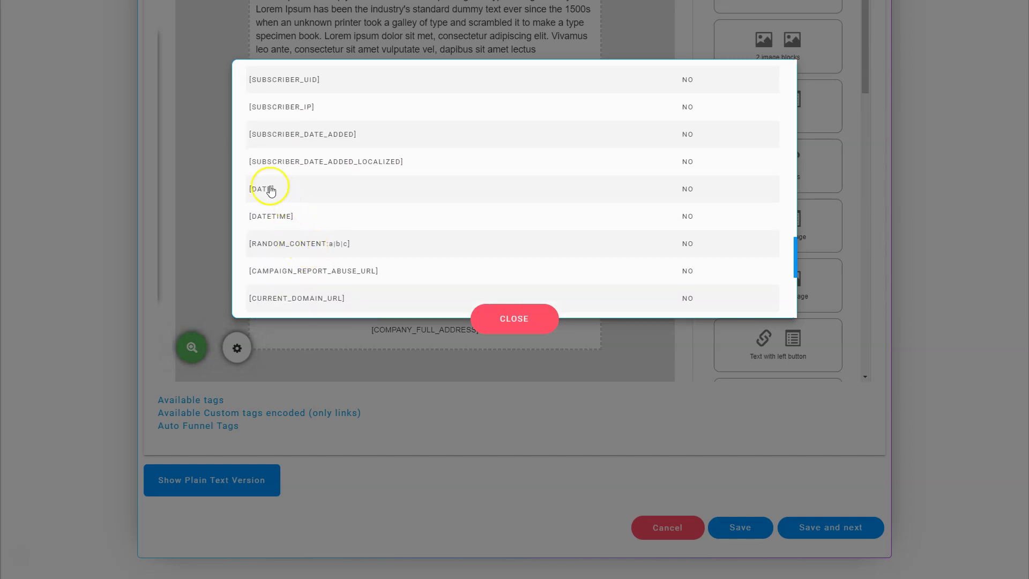
scroll(264, 188, down, 5)
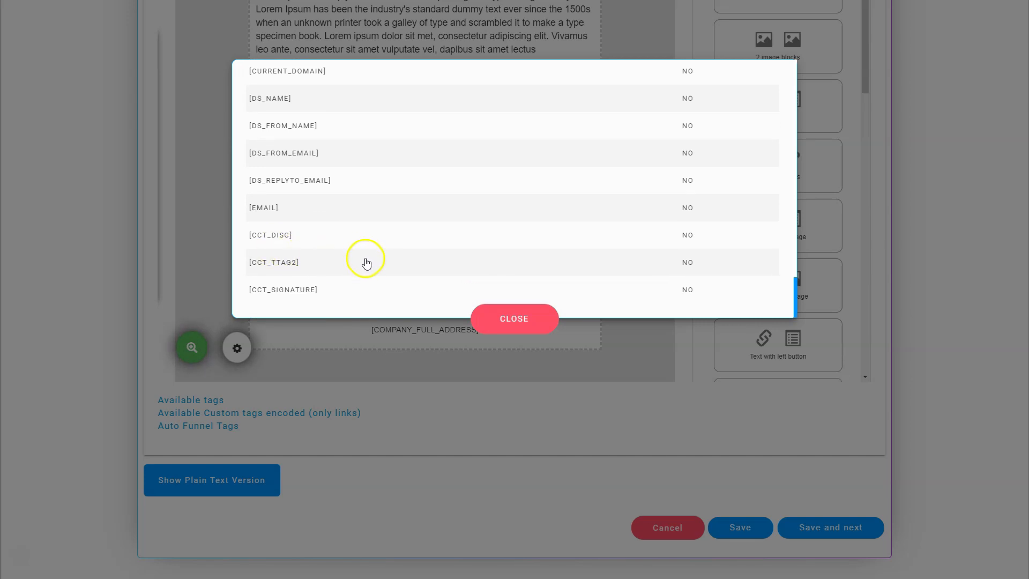
click(522, 322)
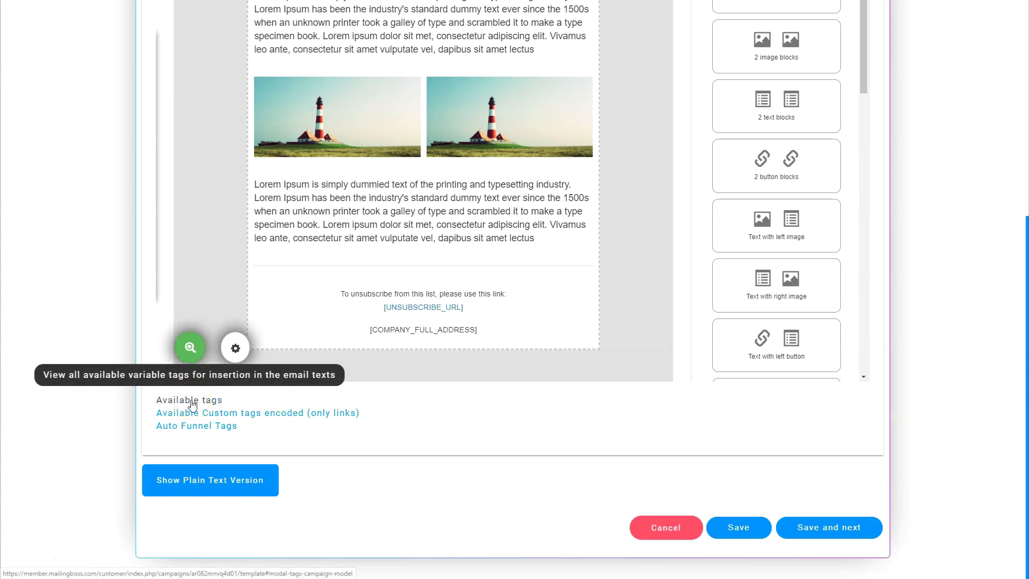
click(200, 418)
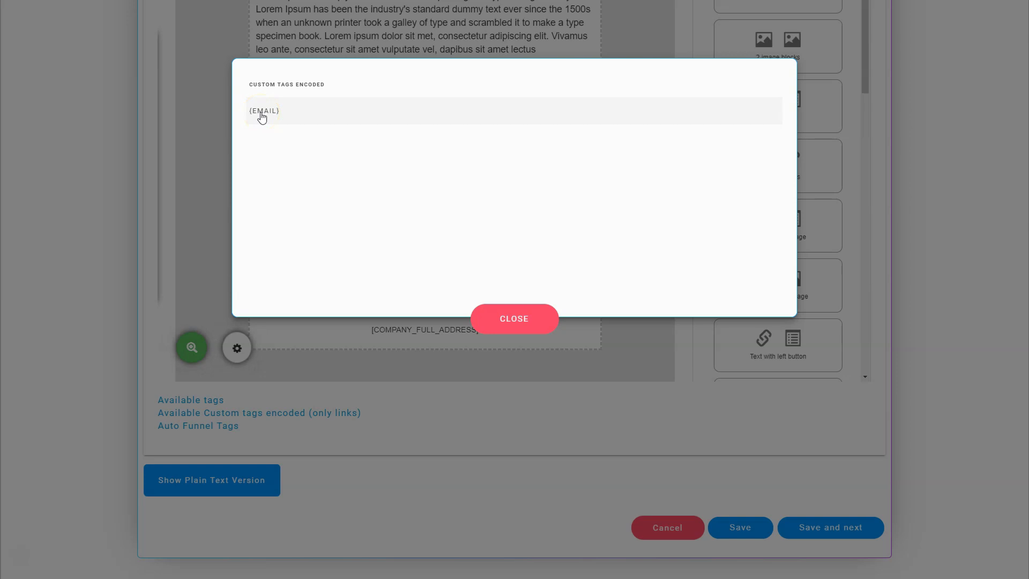
click(504, 319)
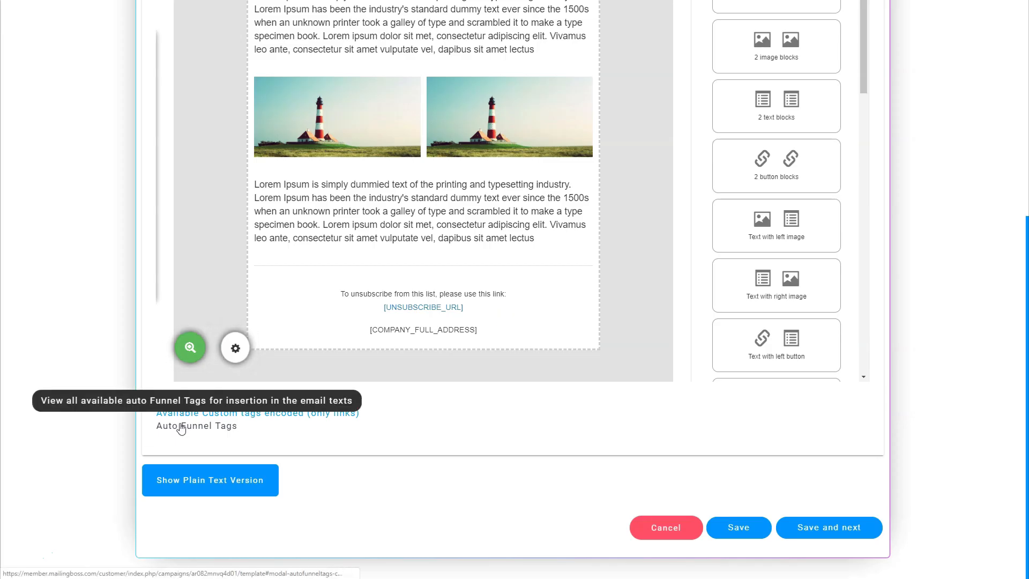
Step: Look through the Auto Funnel Tags list and close it
click(201, 427)
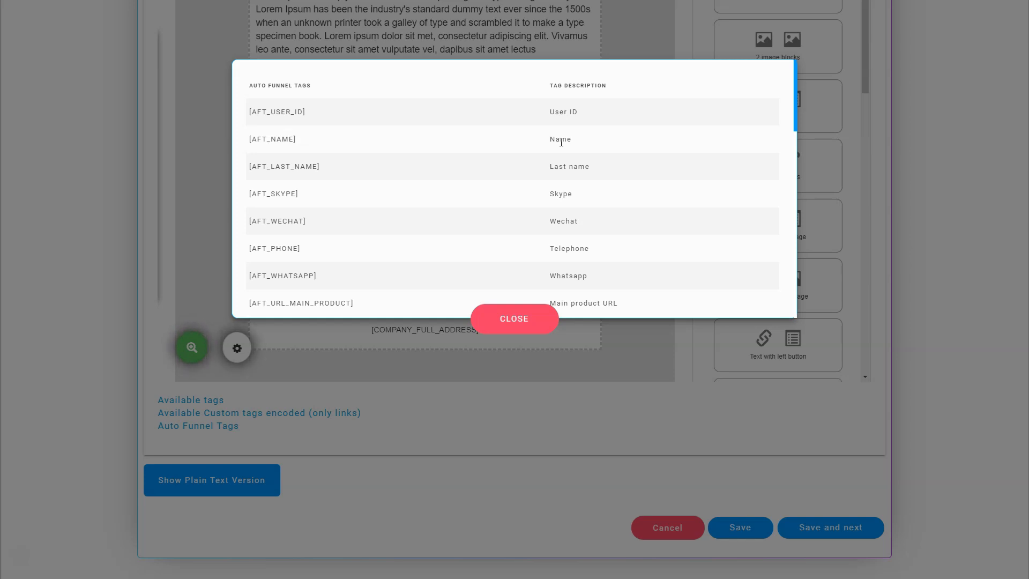
click(528, 316)
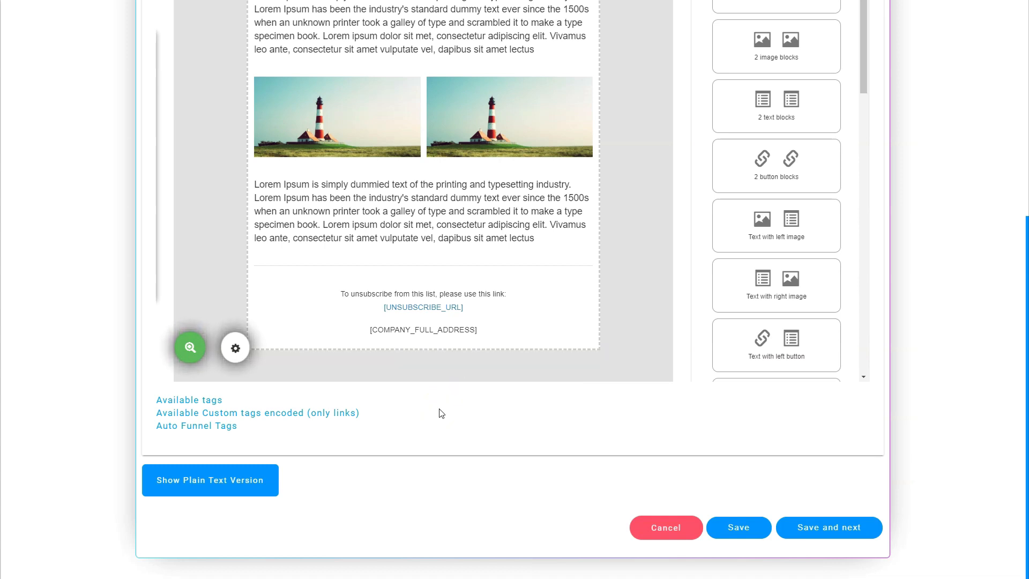
scroll(471, 343, up, 5)
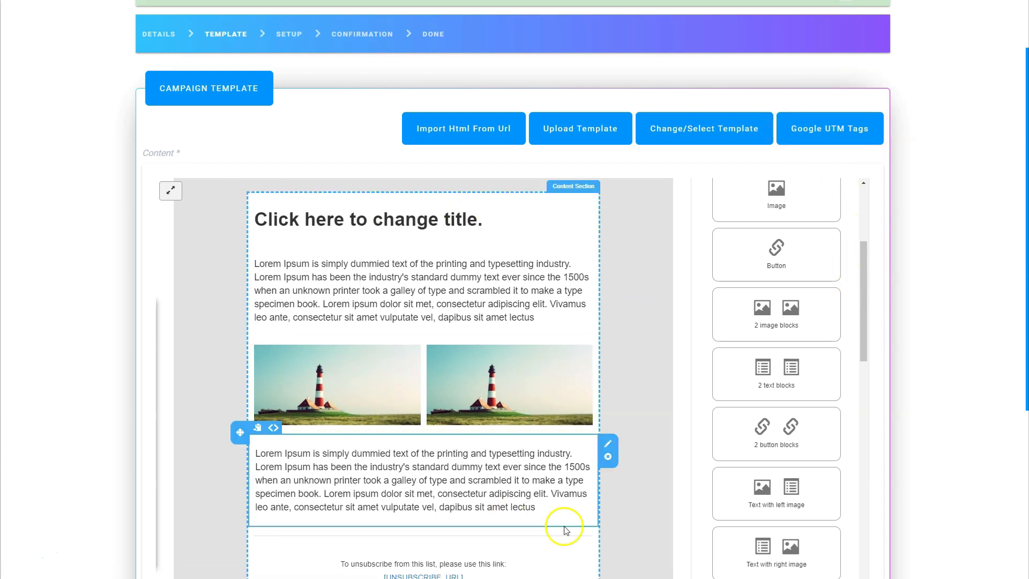
Step: Save the email template and continue to the campaign setup
scroll(885, 351, down, 5)
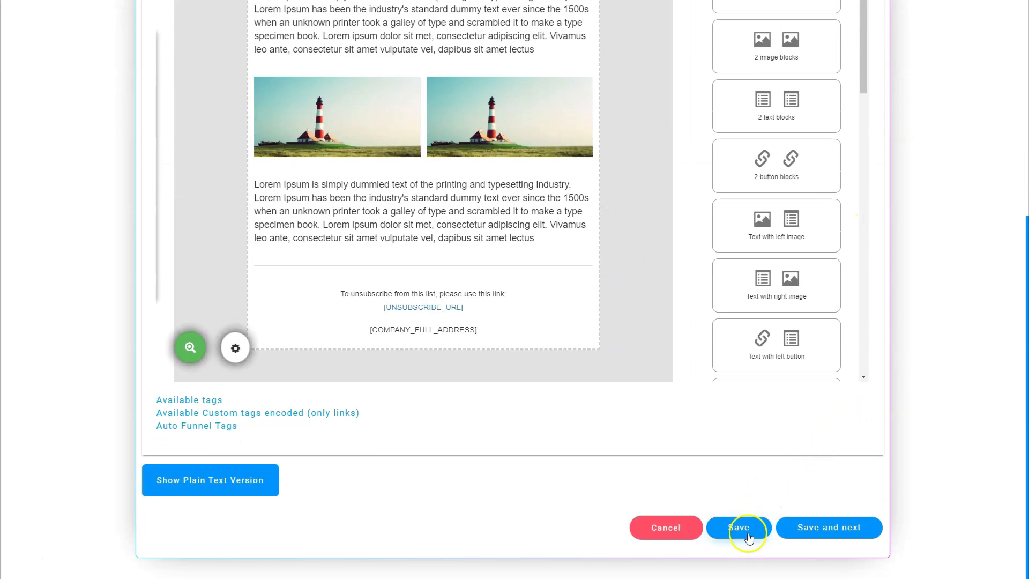
click(742, 528)
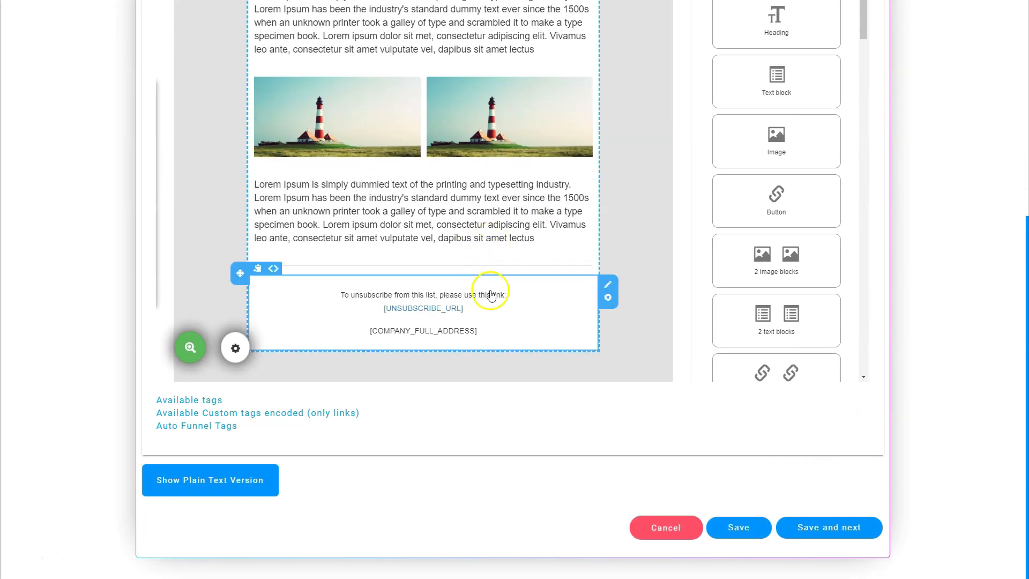
click(831, 531)
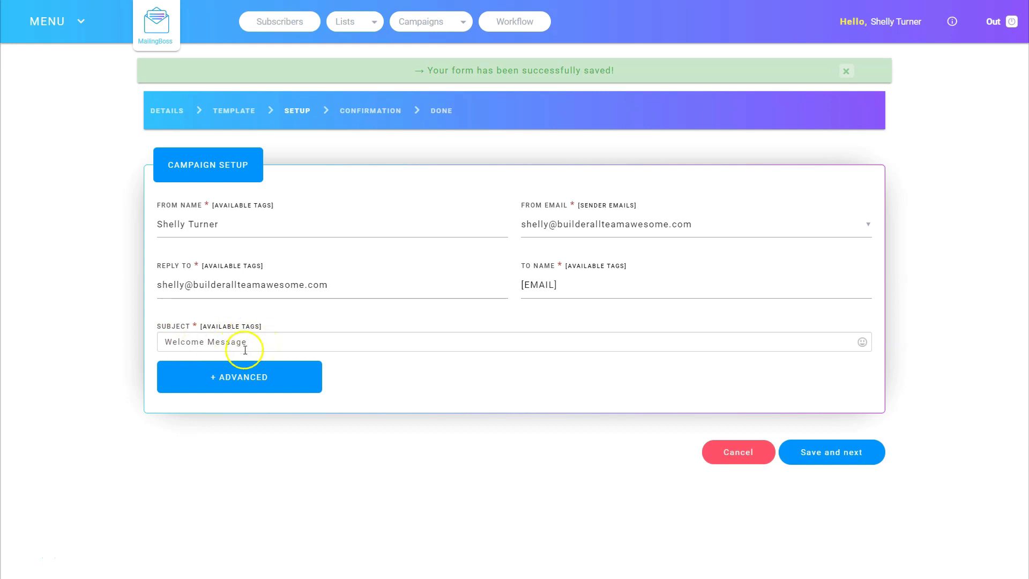
Step: Examine the advanced setup's action and target list choices for subscribers who open the campaign, using a trial action and removing it
click(249, 378)
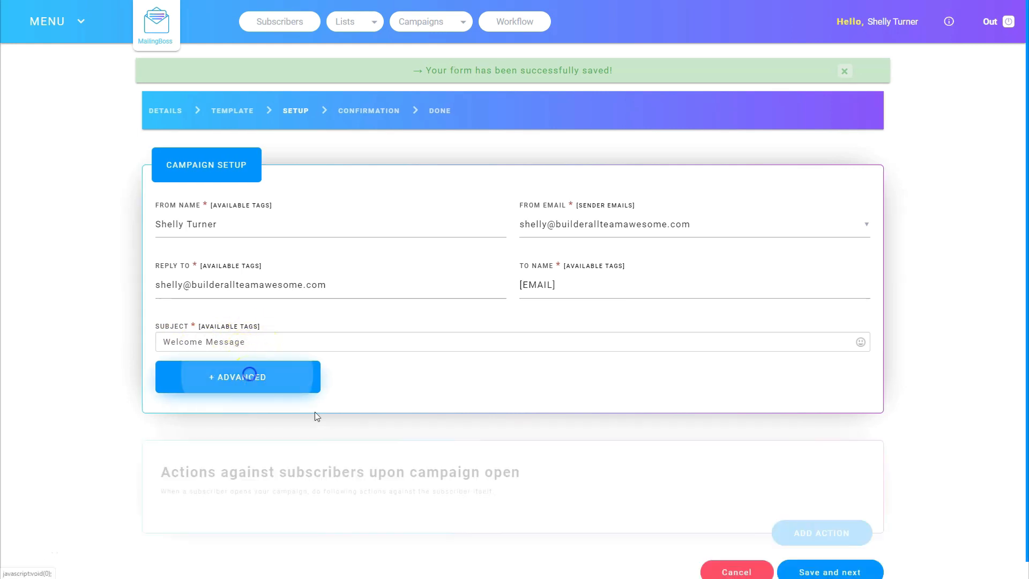
scroll(399, 470, down, 1)
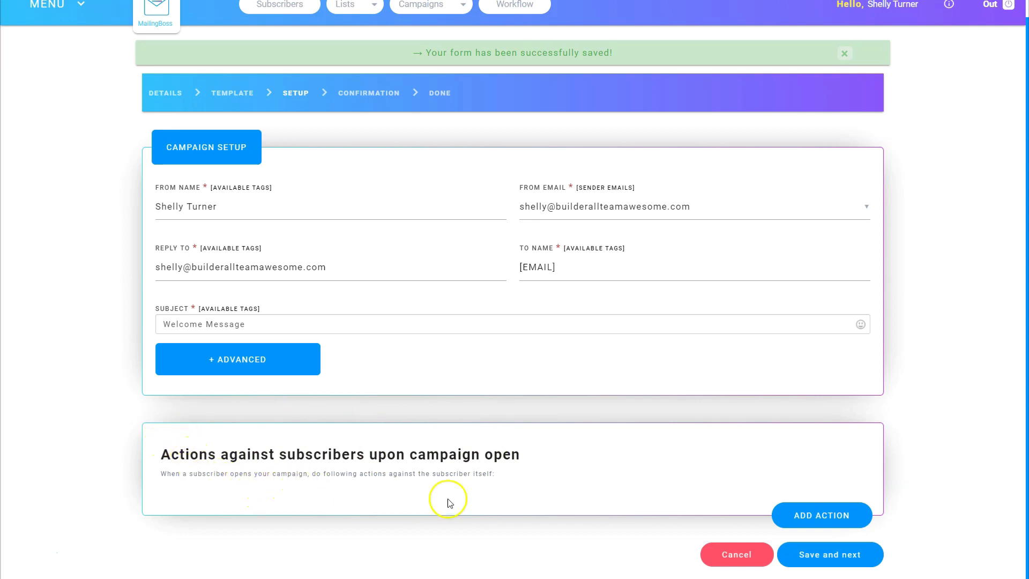
click(829, 513)
scroll(461, 466, down, 1)
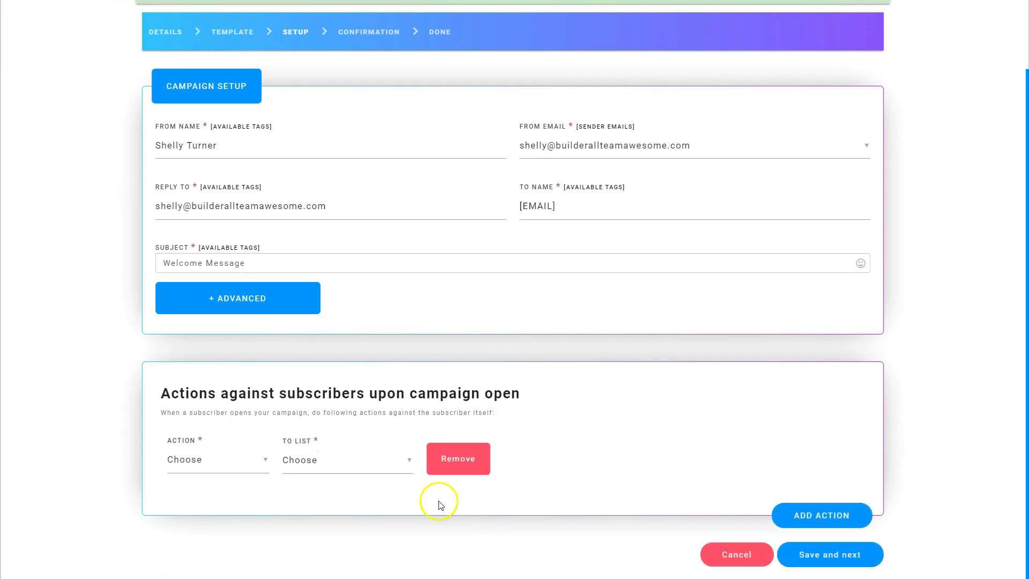
click(198, 470)
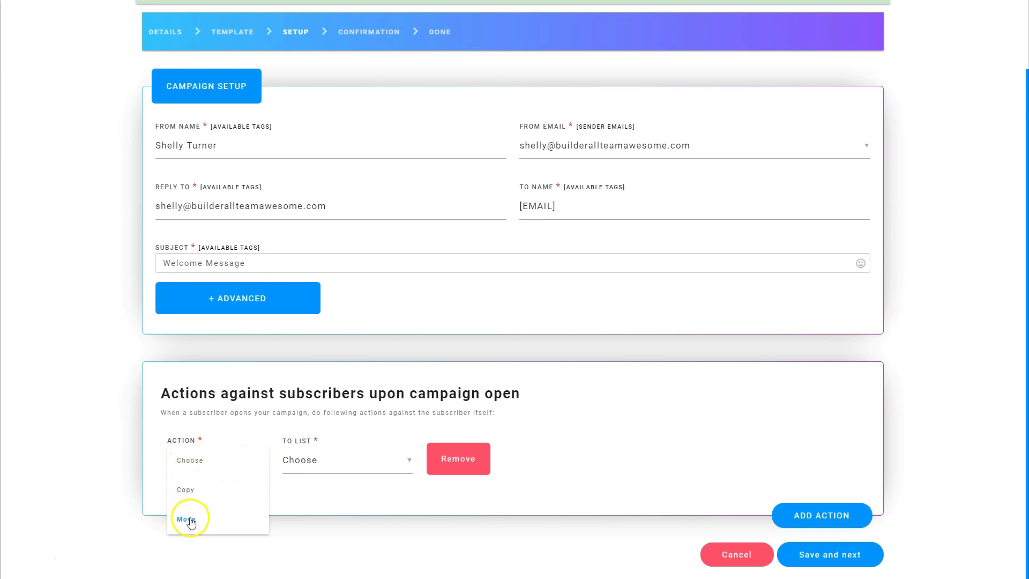
click(330, 461)
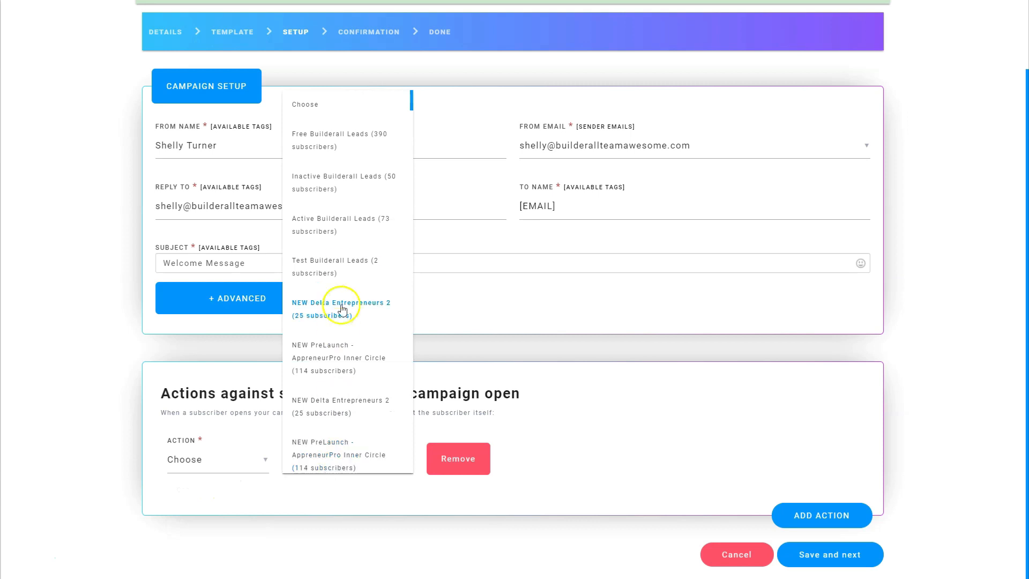
click(317, 493)
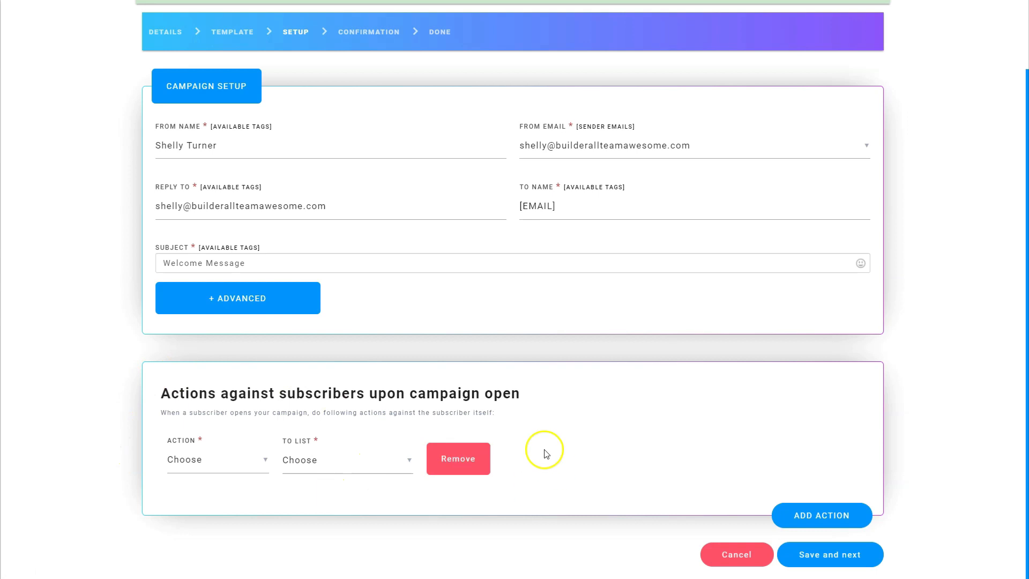
click(446, 458)
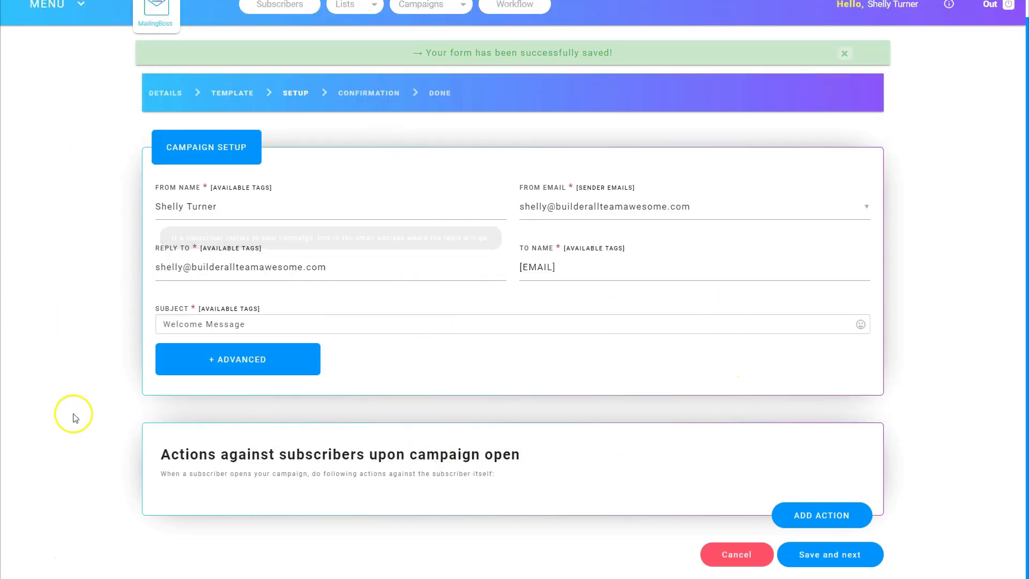
Step: Save the campaign setup, continue to the confirmation stage, and choose AFTER-SUBSCRIBE as the autoresponder event
click(851, 555)
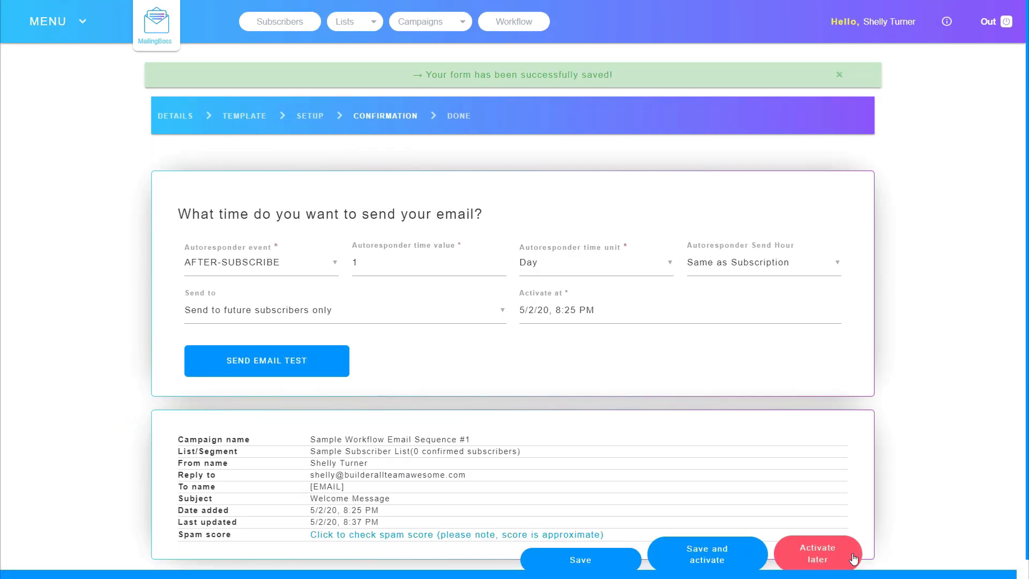
click(684, 539)
click(229, 259)
click(227, 263)
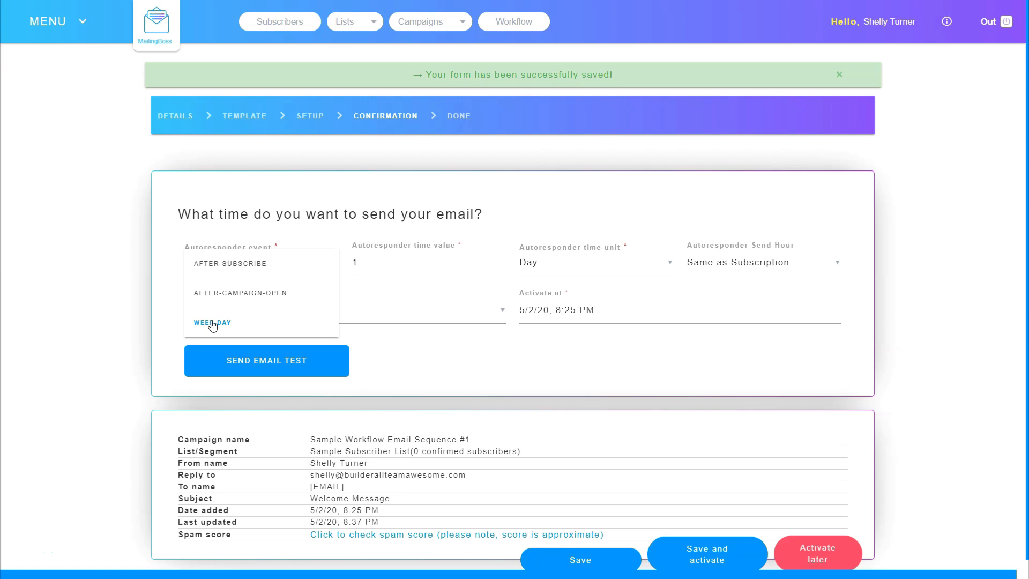
click(224, 265)
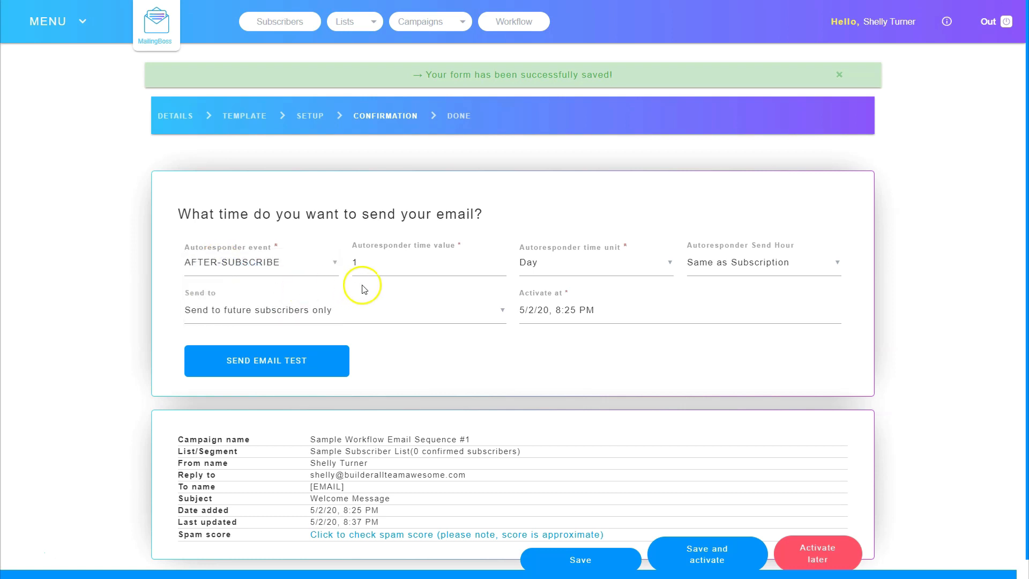
Step: Set the autoresponder time value to 0 and check the time unit choices, keeping Day
mouse_move(370, 265)
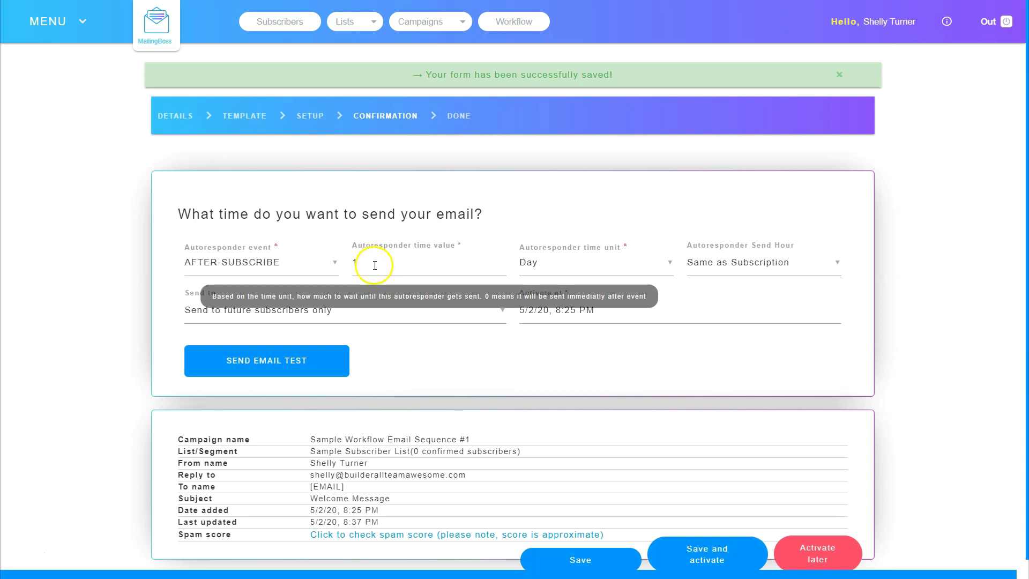
double_click(374, 266)
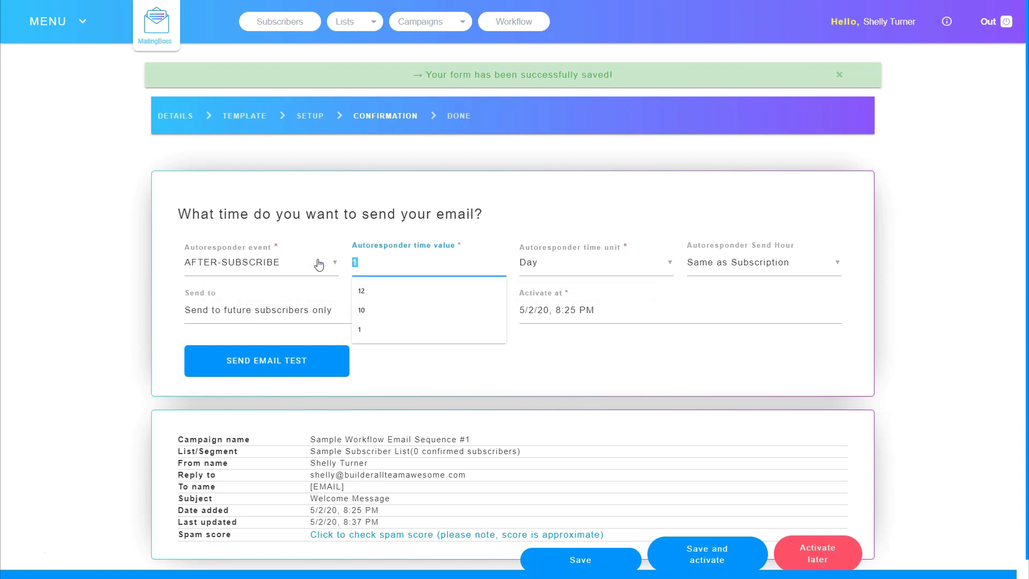
text(0)
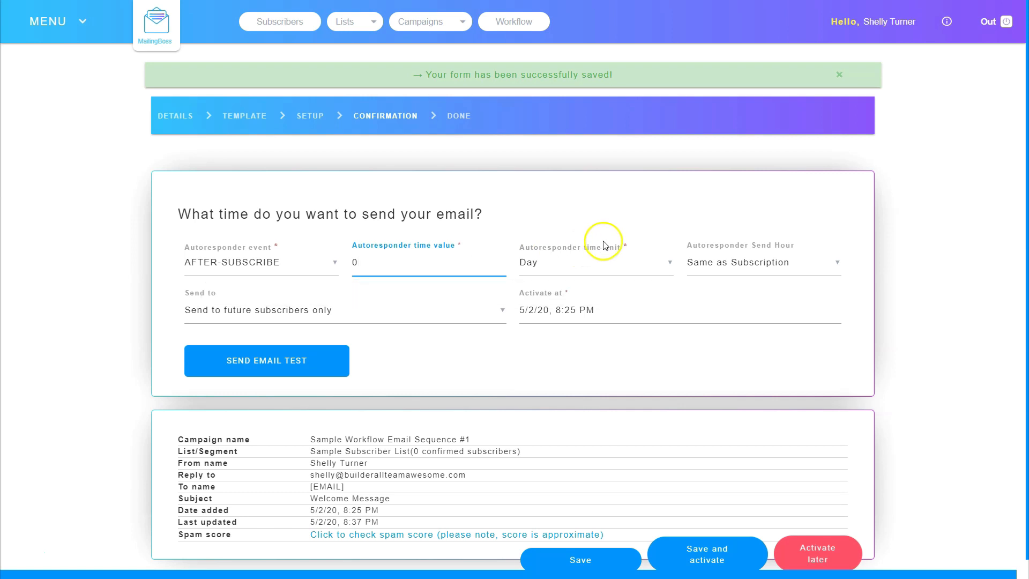
click(551, 263)
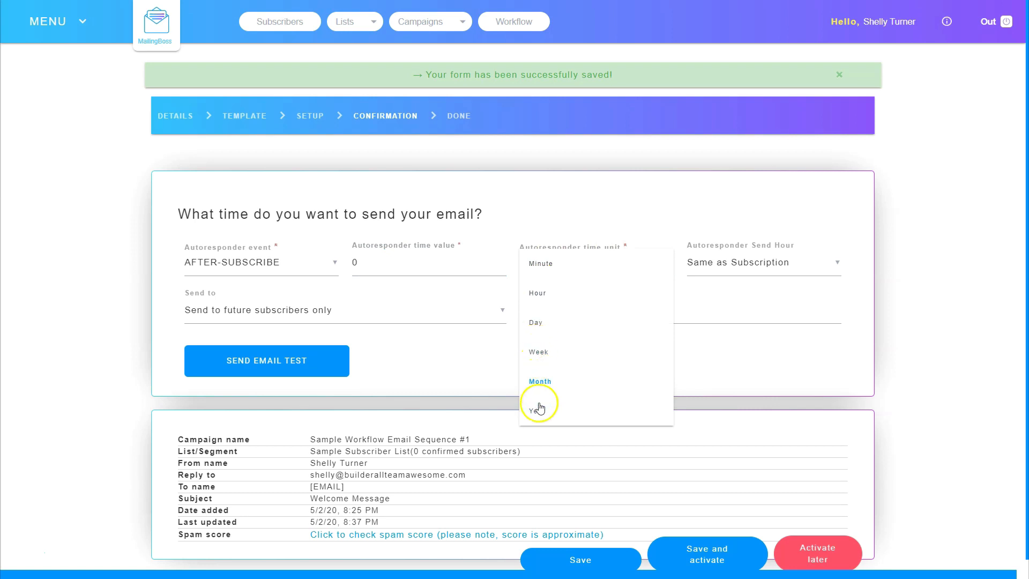
click(560, 217)
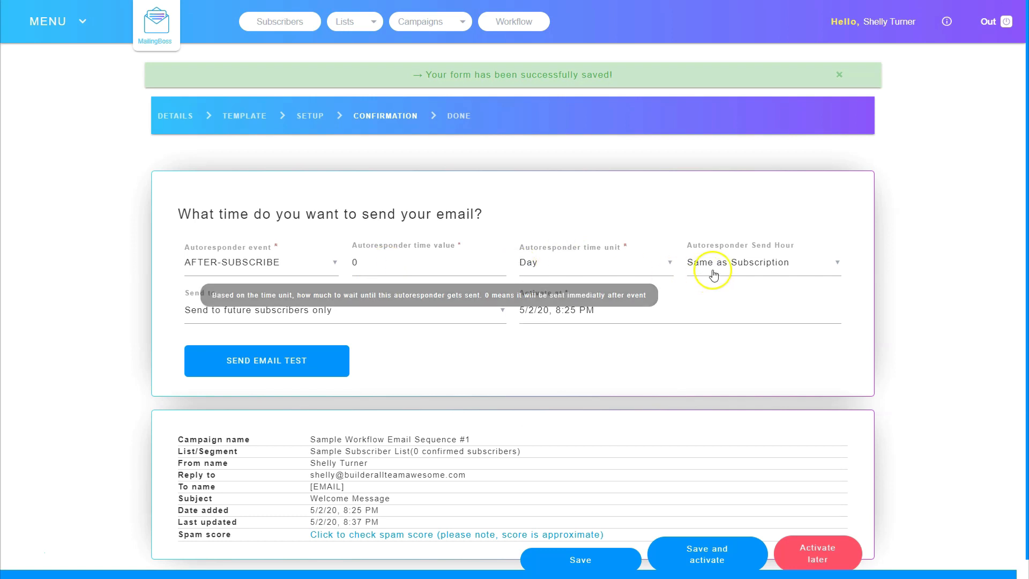
Step: Examine the autoresponder send hour choices, keeping Same as Subscription
click(752, 270)
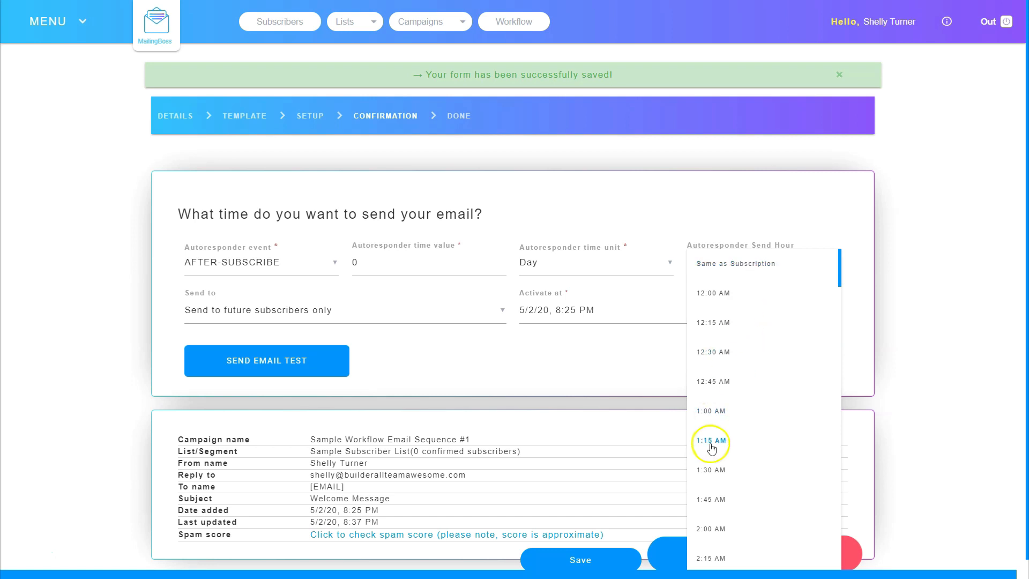
scroll(751, 459, down, 3)
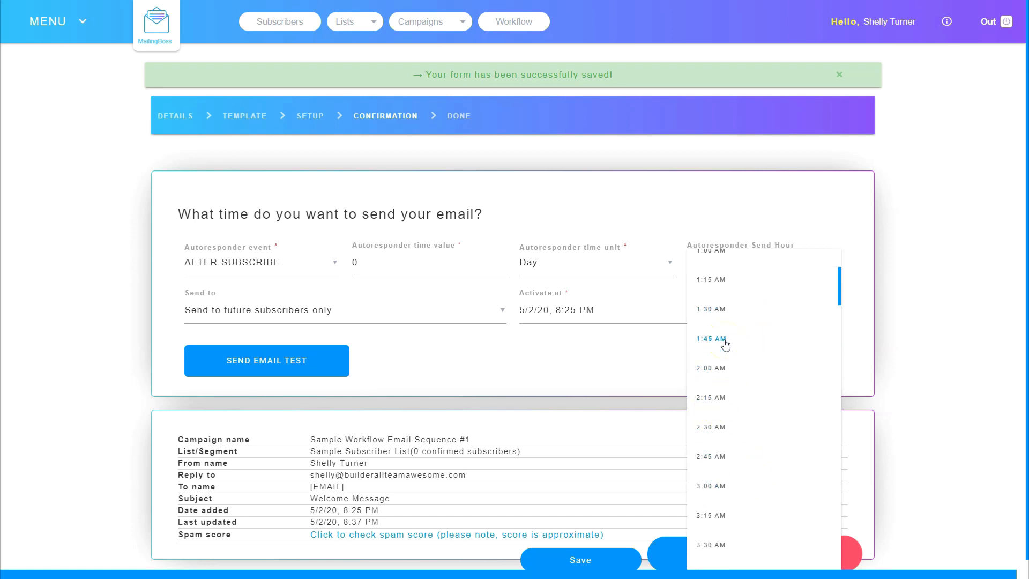
click(716, 220)
click(716, 215)
click(439, 227)
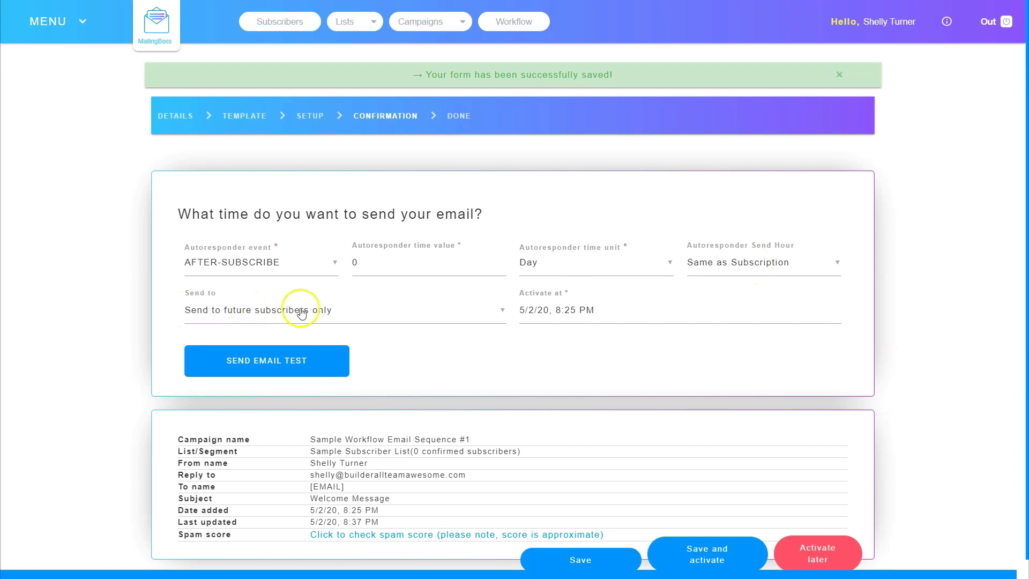
Step: Check the recipient choices, keeping Send to future subscribers only, and view the test email form without sending a test
click(264, 313)
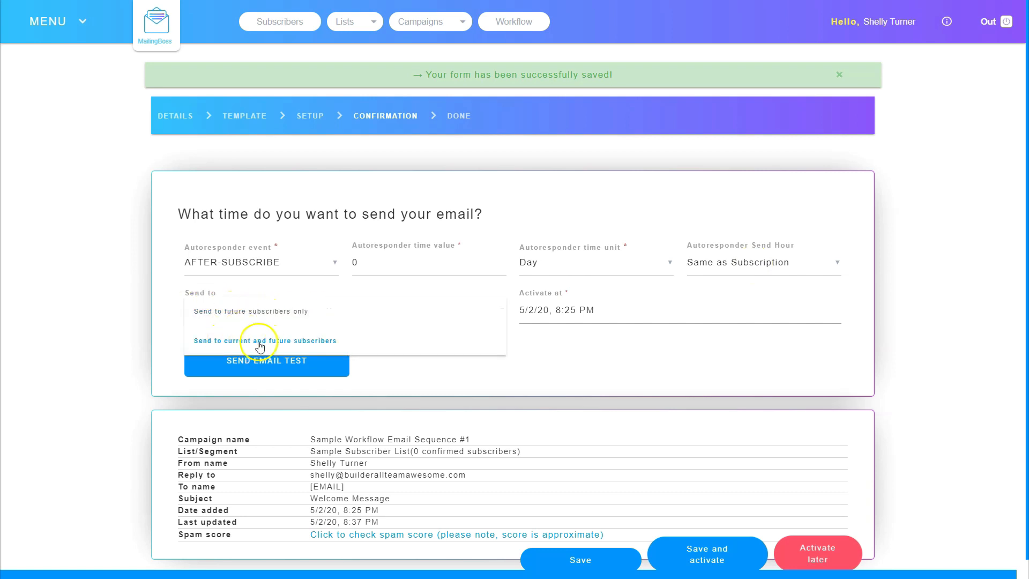
click(252, 312)
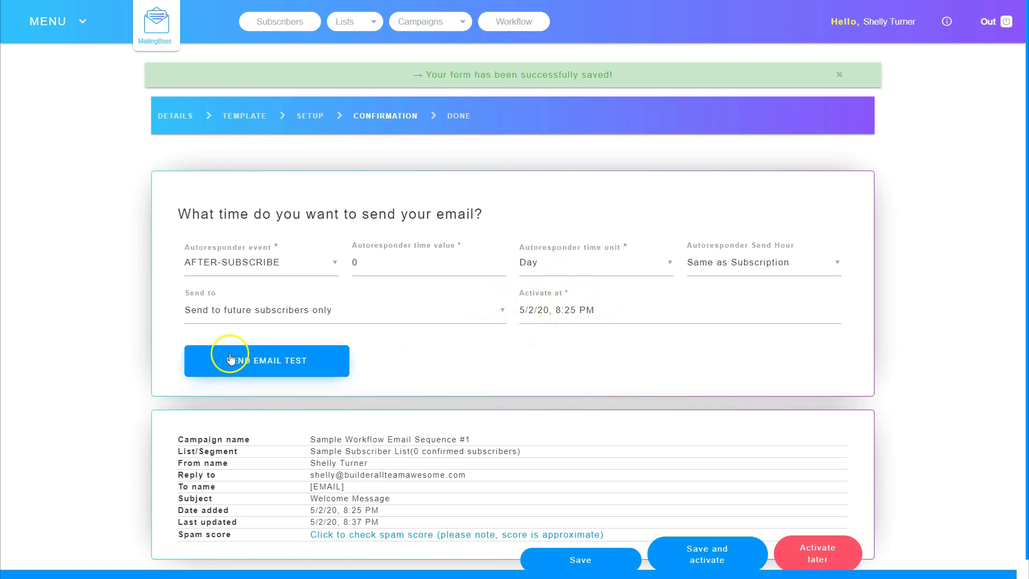
click(263, 365)
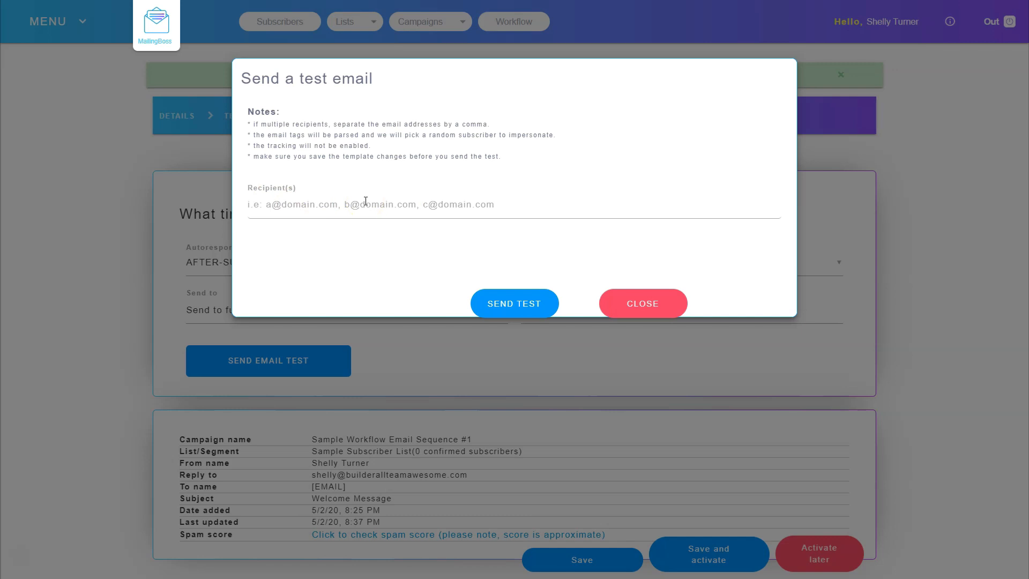
click(642, 301)
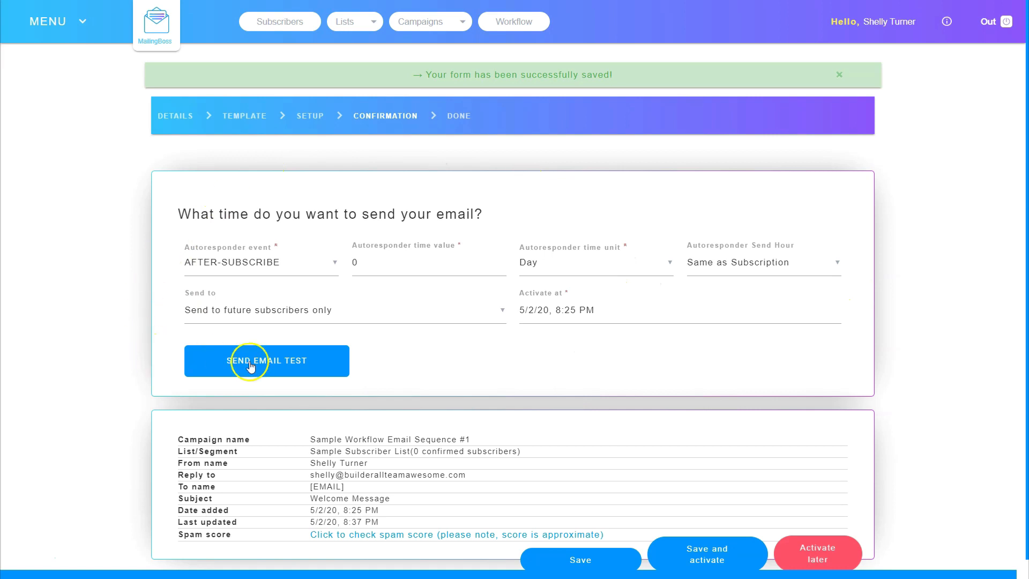
Step: Save the first autoresponder campaign and try to activate it
scroll(595, 461, down, 1)
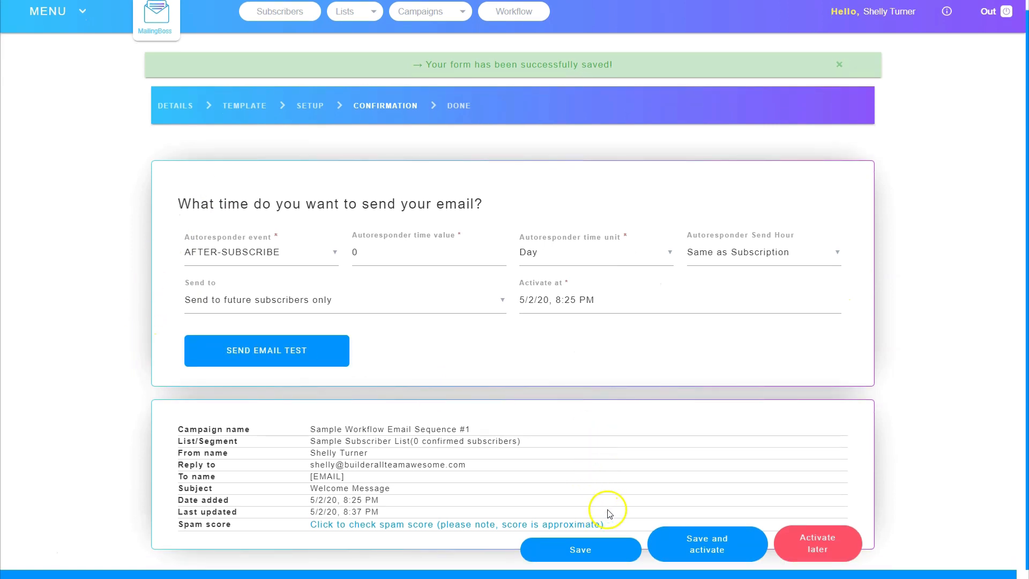
click(582, 552)
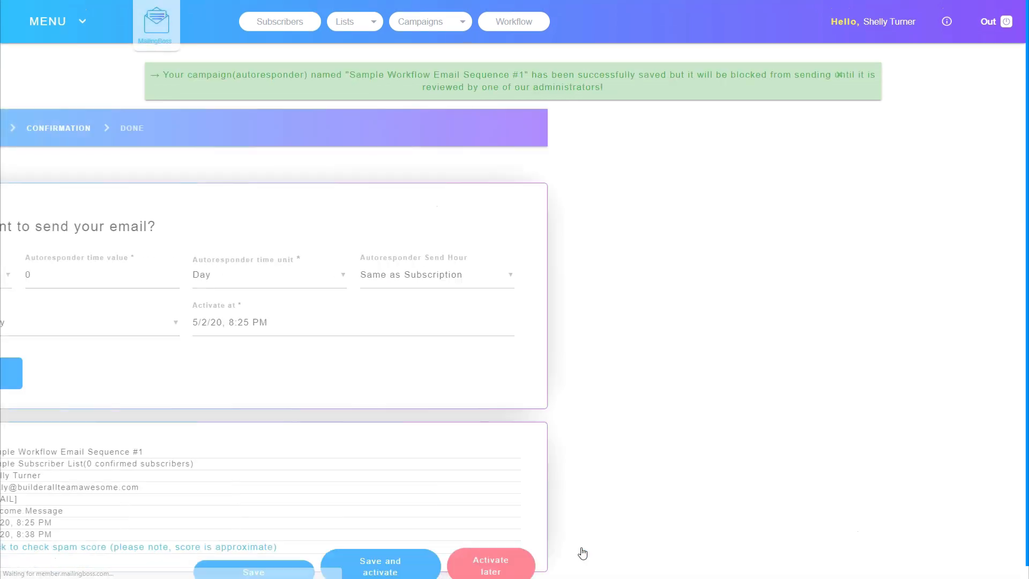
scroll(688, 475, down, 1)
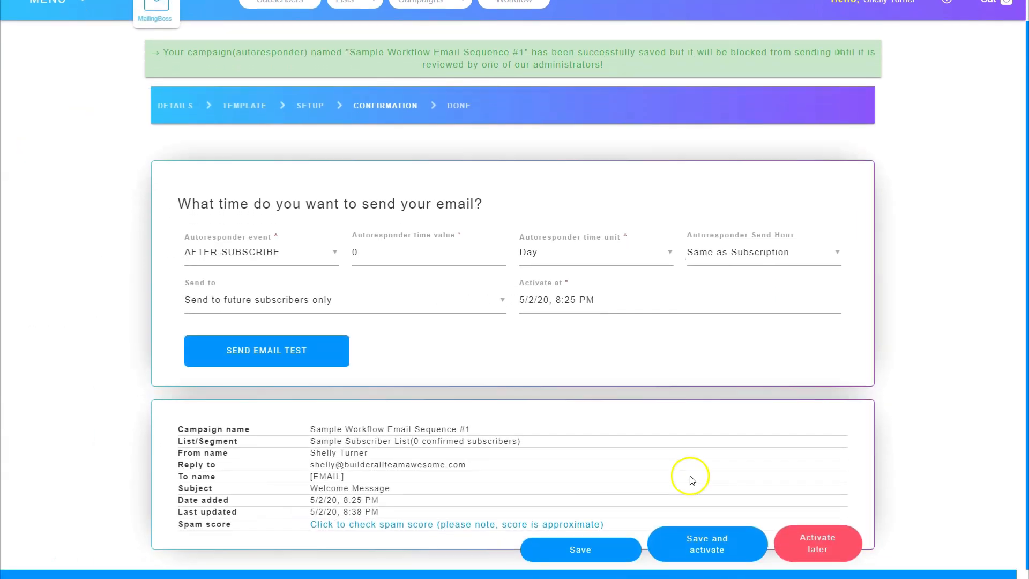
click(718, 556)
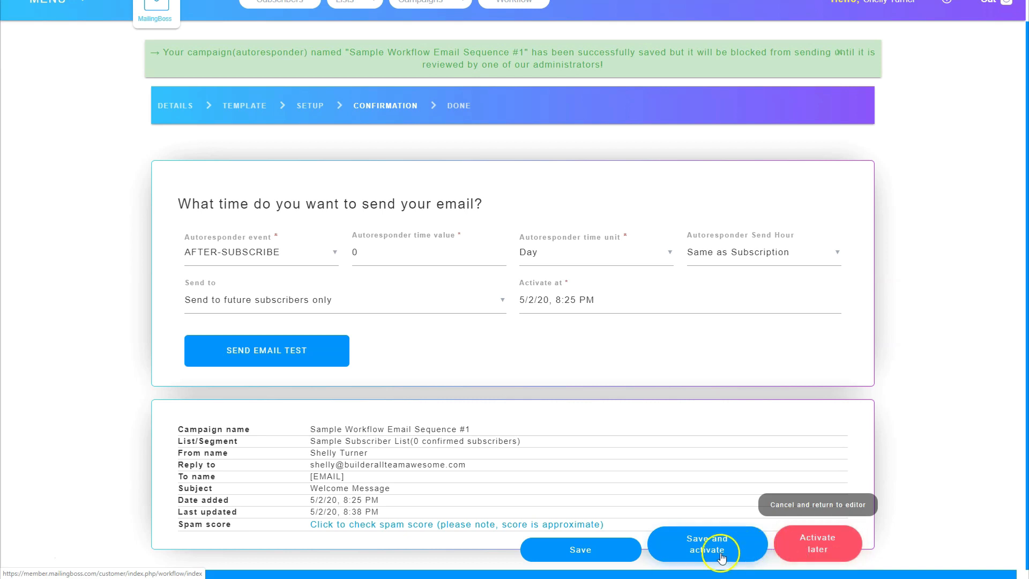
click(698, 547)
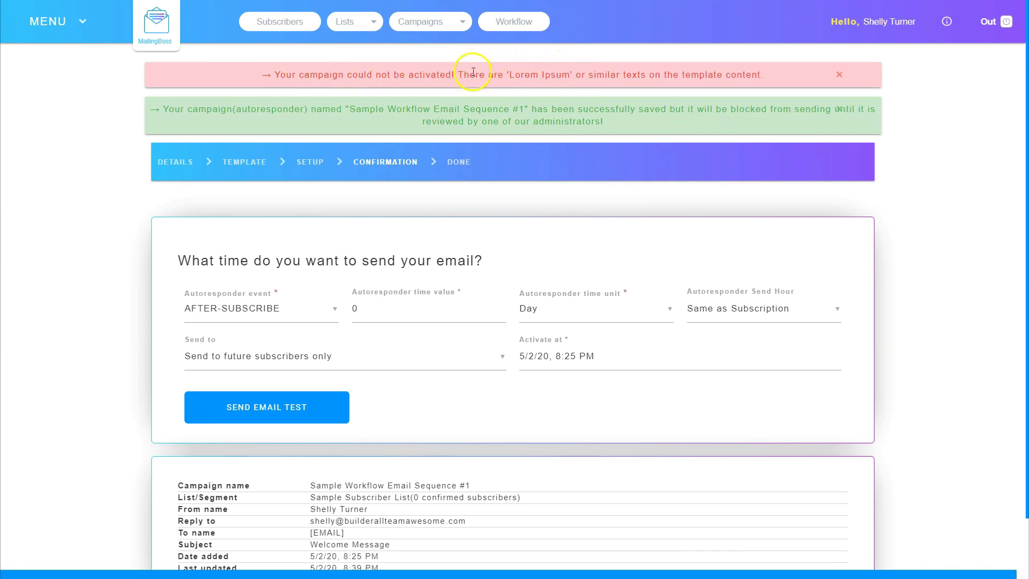
drag(509, 74, 570, 75)
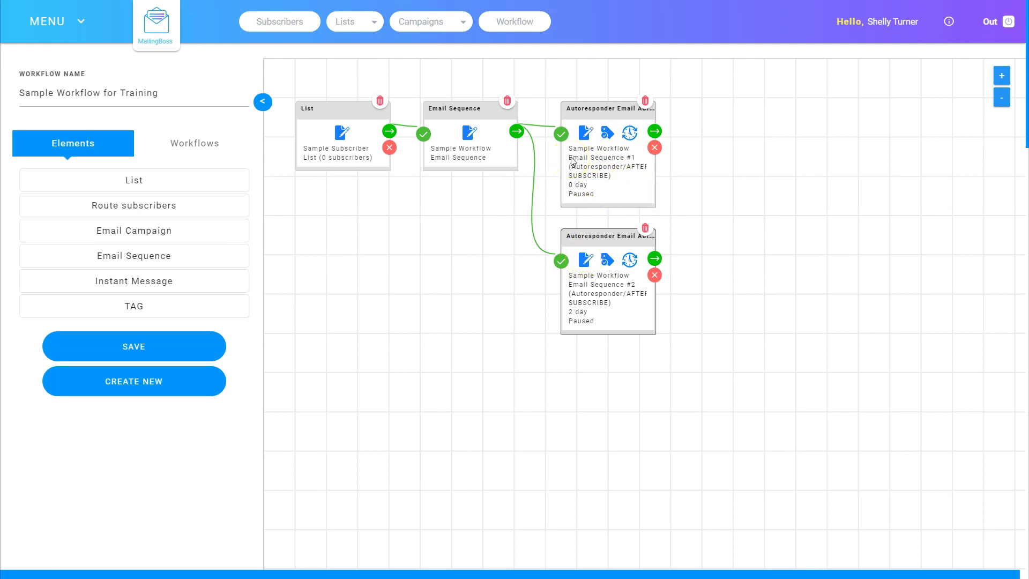
Step: Check the first autoresponder's tag filter without adding tags, and set its campaign status to Active
click(610, 135)
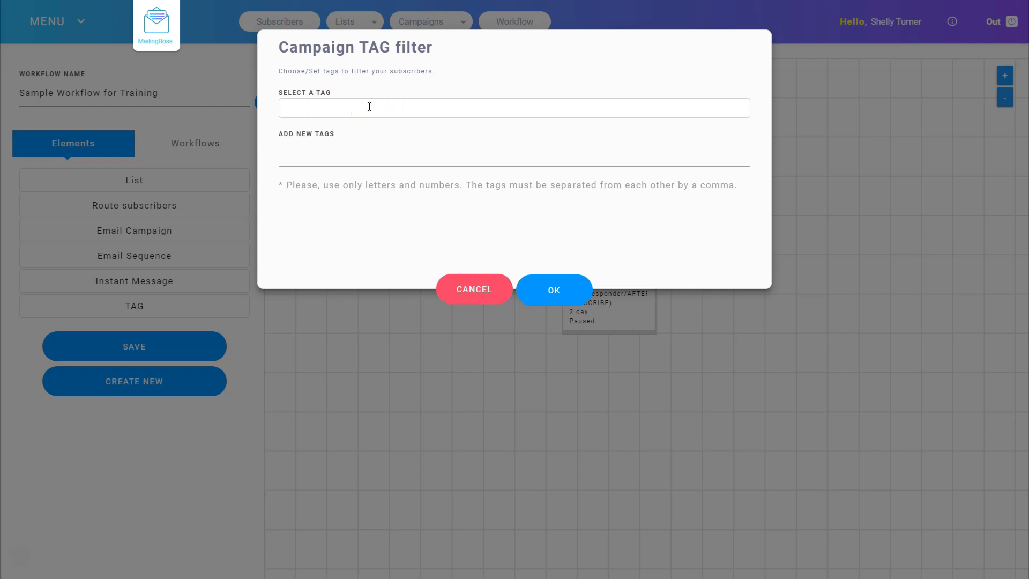
click(544, 289)
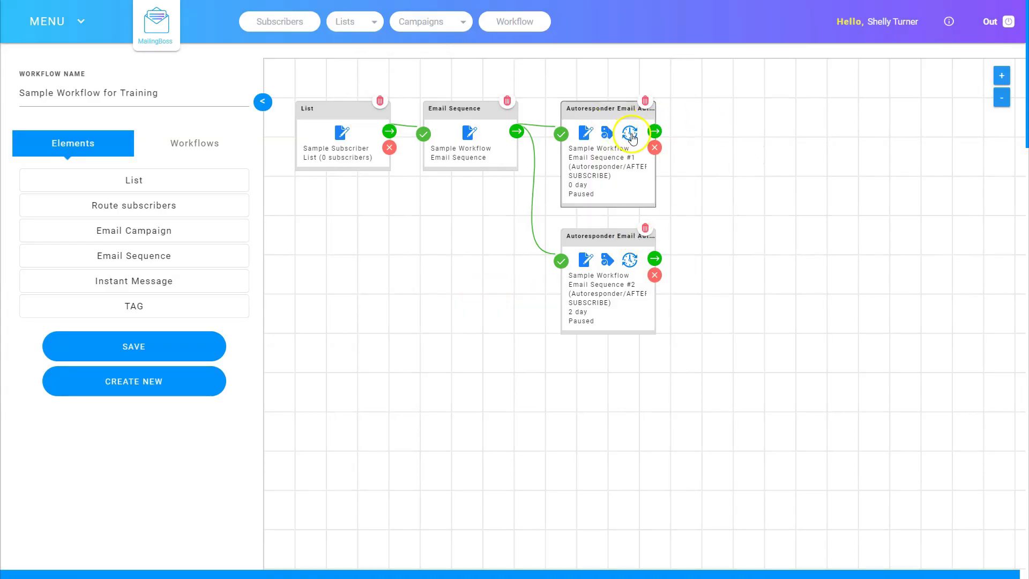
click(630, 134)
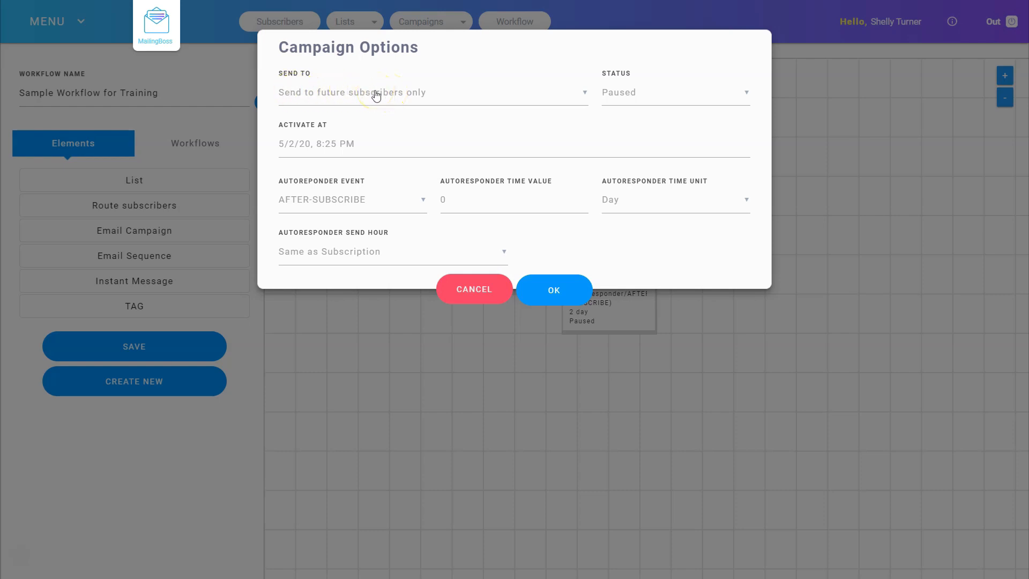
click(619, 96)
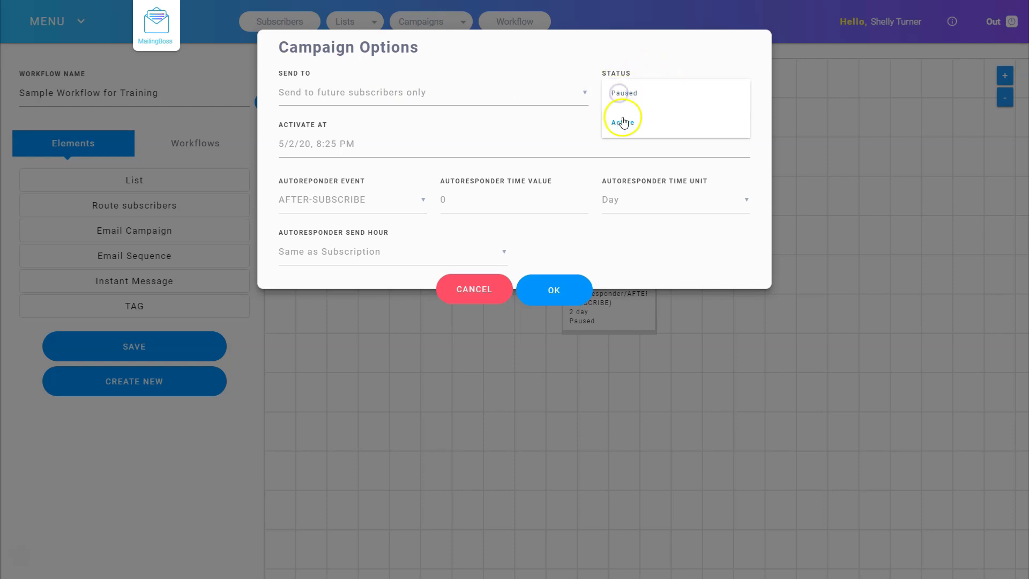
click(625, 119)
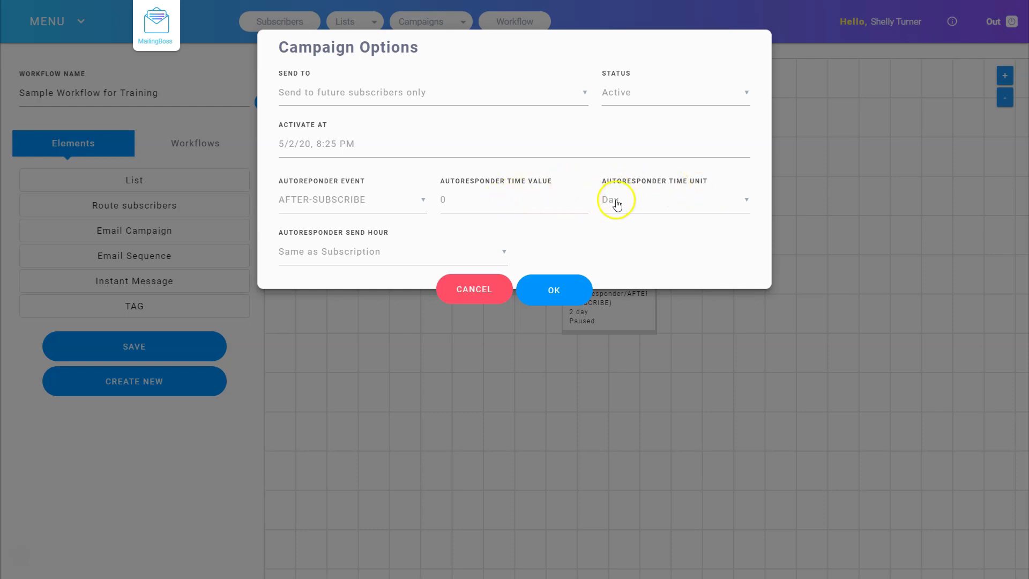
Step: Check the autoresponder send hour choices, keeping Same as Subscription, and apply the first autoresponder's campaign options
click(339, 255)
click(332, 483)
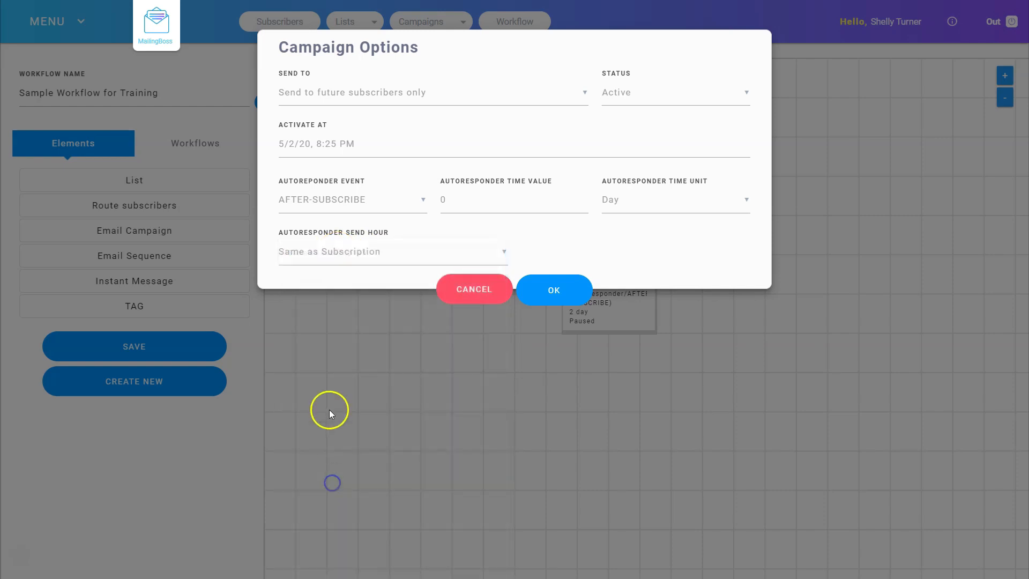
click(333, 258)
scroll(315, 453, down, 4)
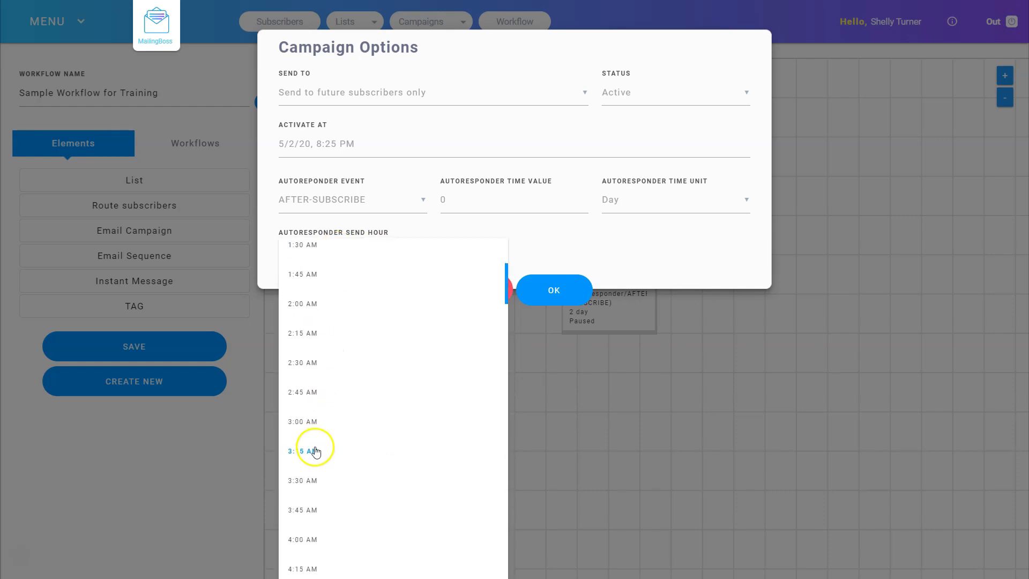
click(641, 243)
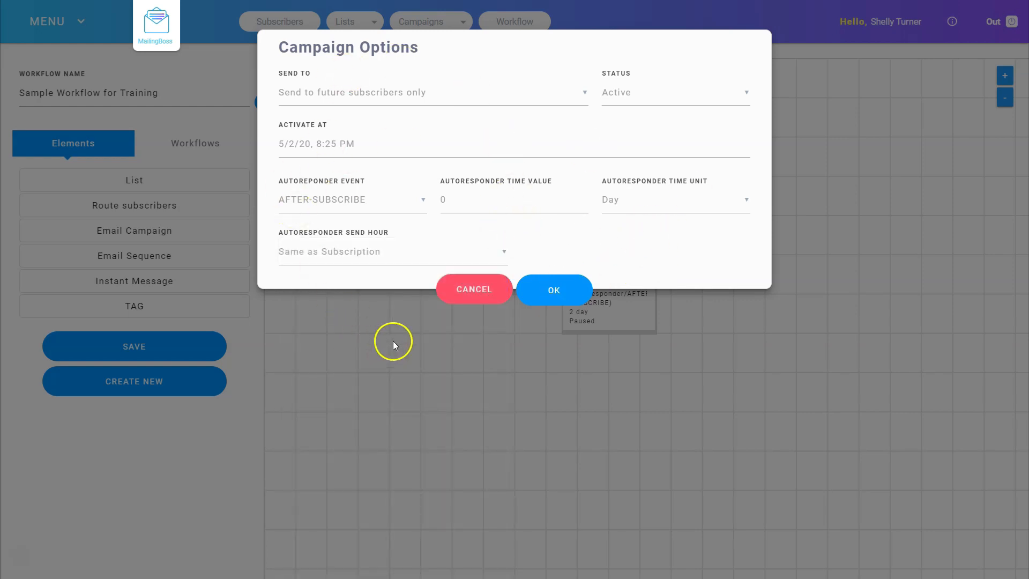
click(559, 288)
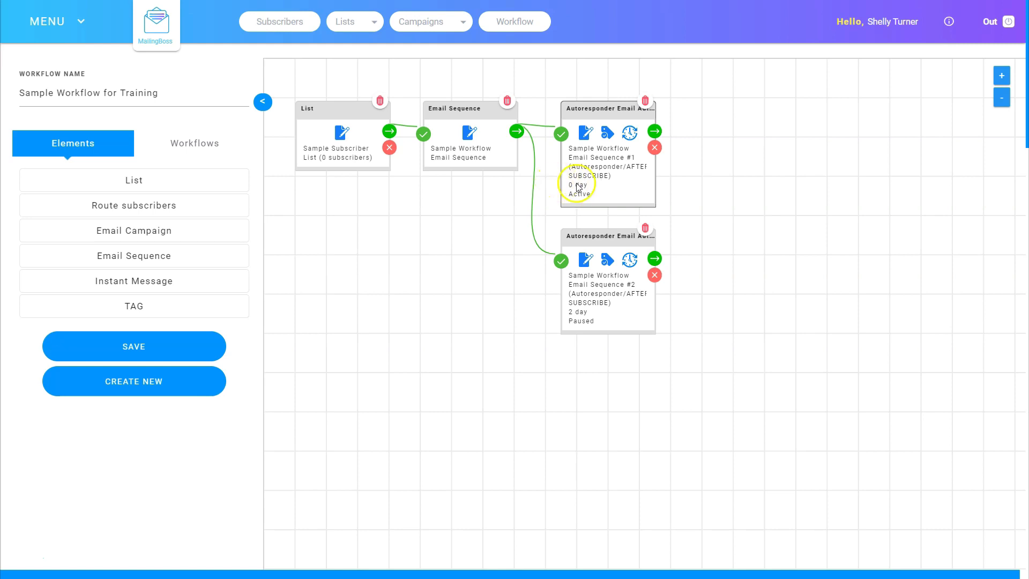
Step: Examine the follow-up actions available from the first autoresponder's green and red connectors without adding any
click(656, 132)
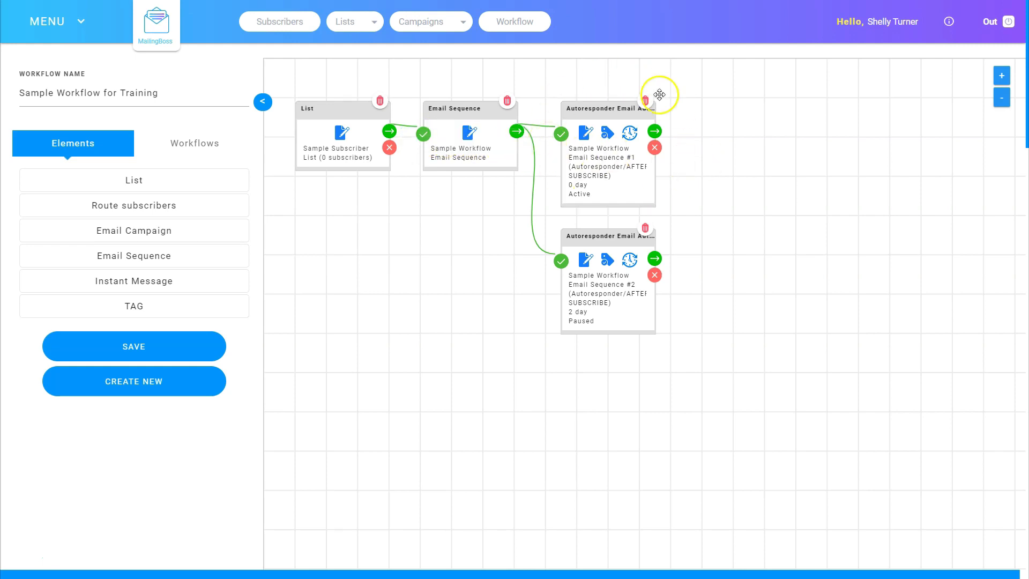
click(655, 148)
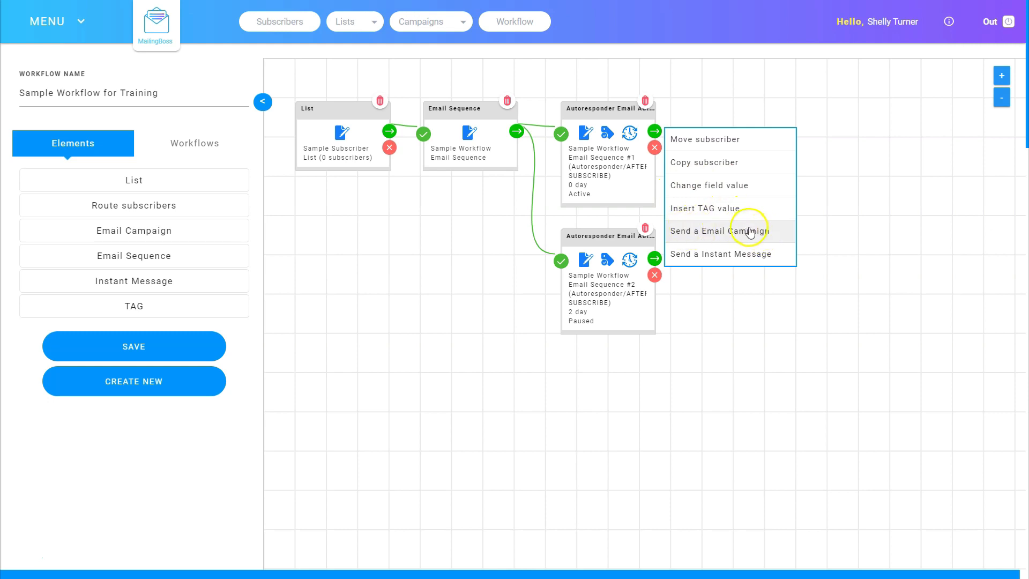
click(686, 258)
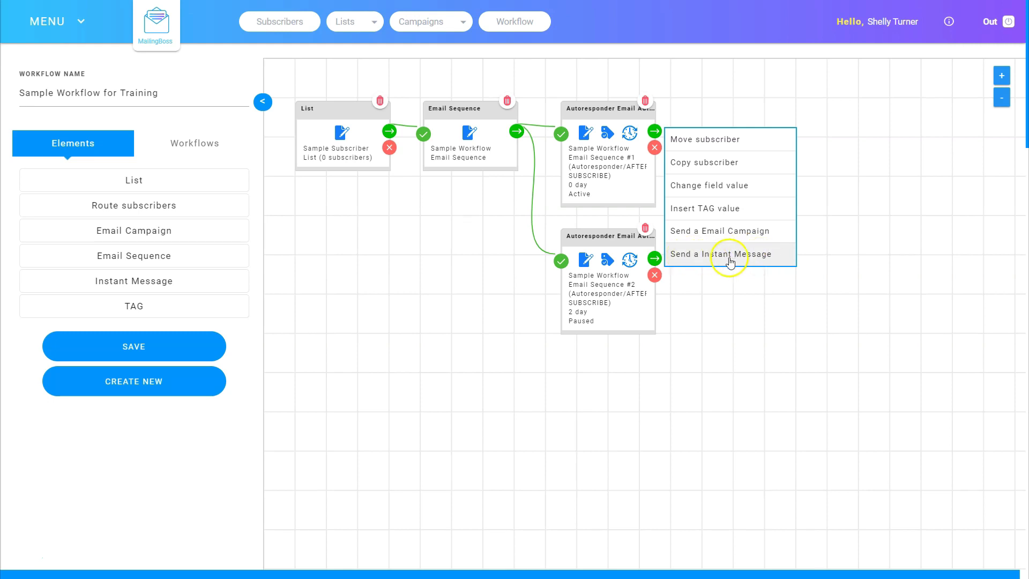
click(485, 224)
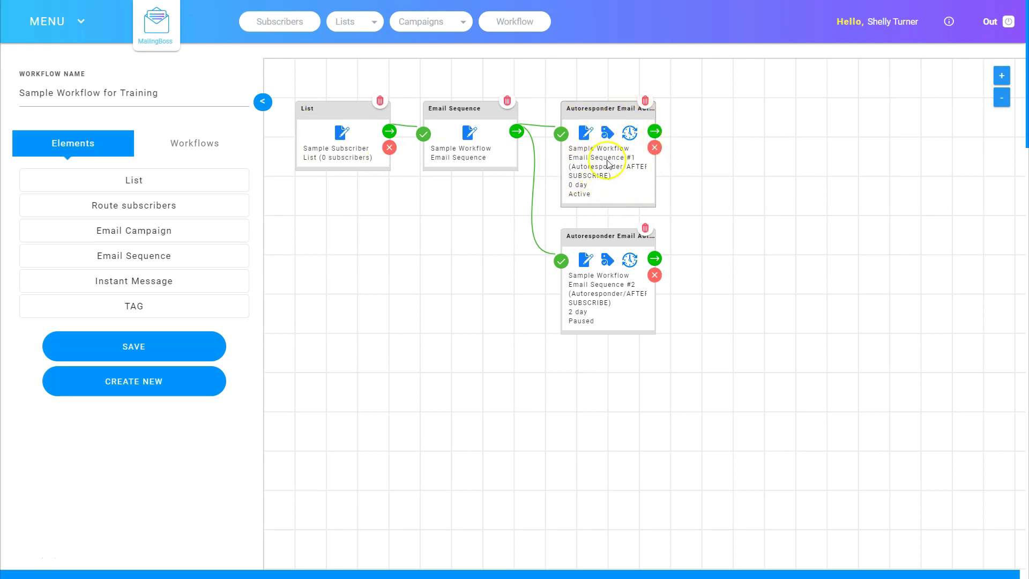
click(655, 148)
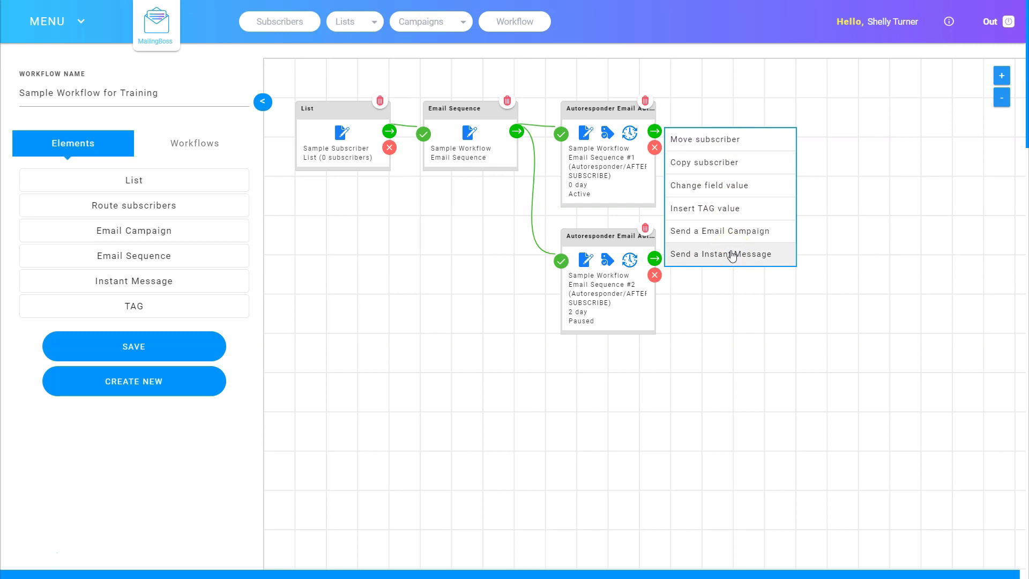
click(721, 231)
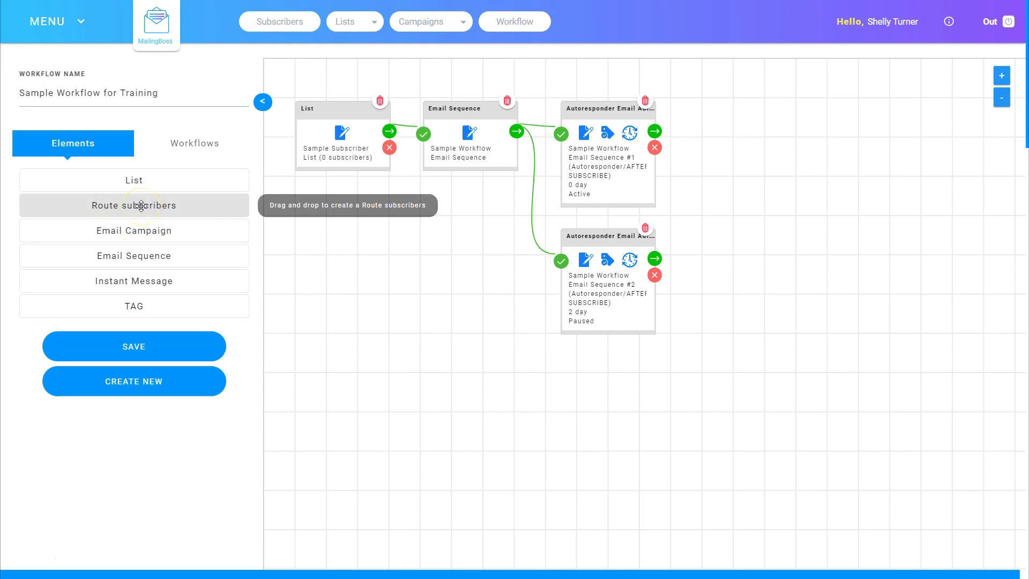
Step: Add a Route subscribers element for the 023 - Dog Grooming list and place it well below the List element
drag(141, 205, 464, 240)
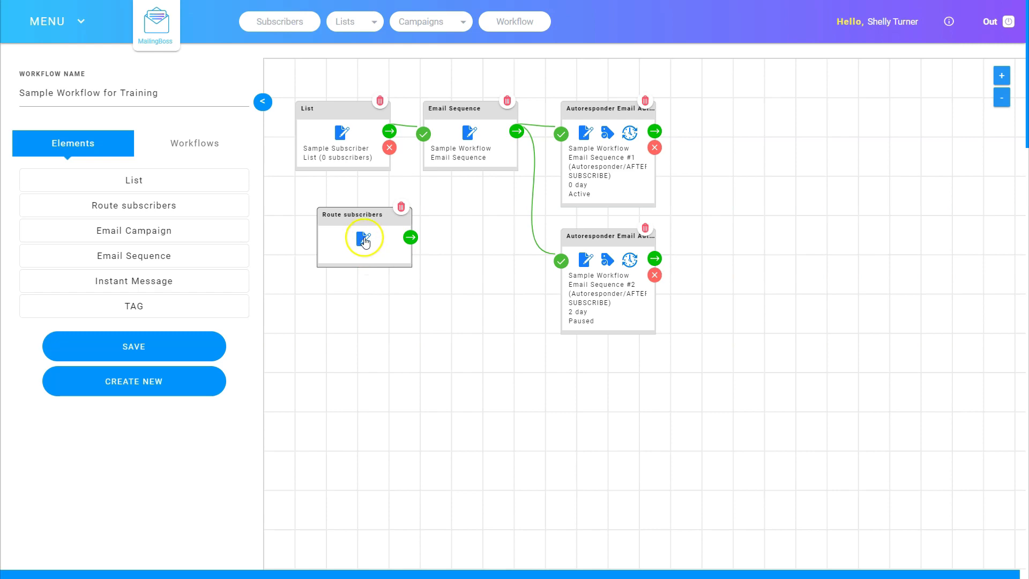
click(364, 239)
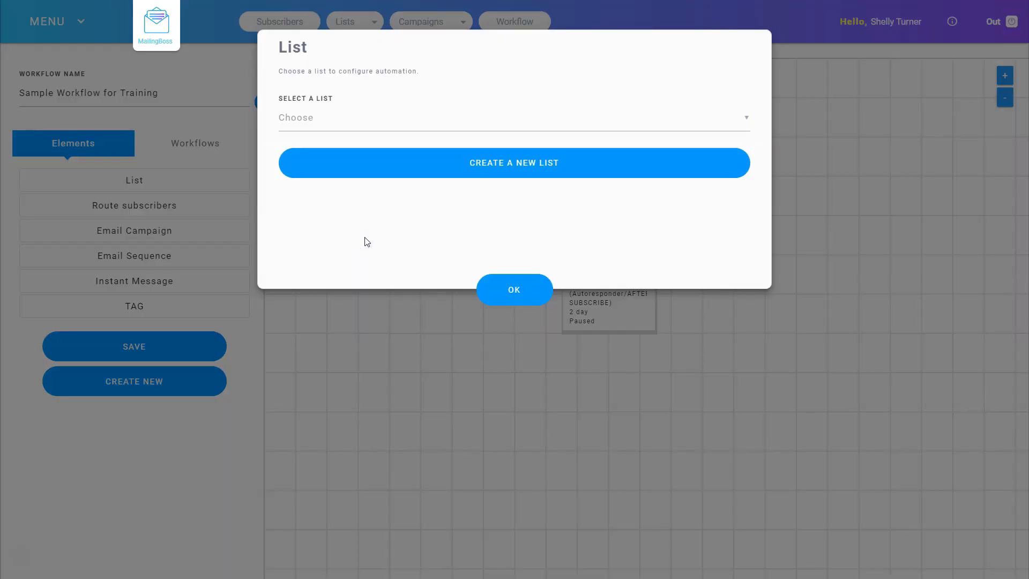
click(318, 116)
scroll(370, 408, down, 2)
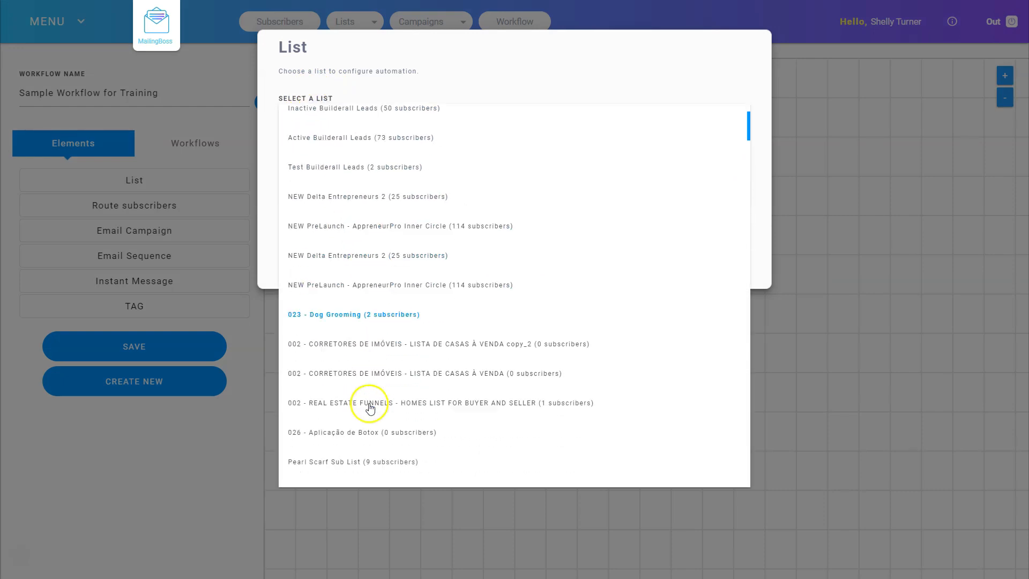
click(345, 304)
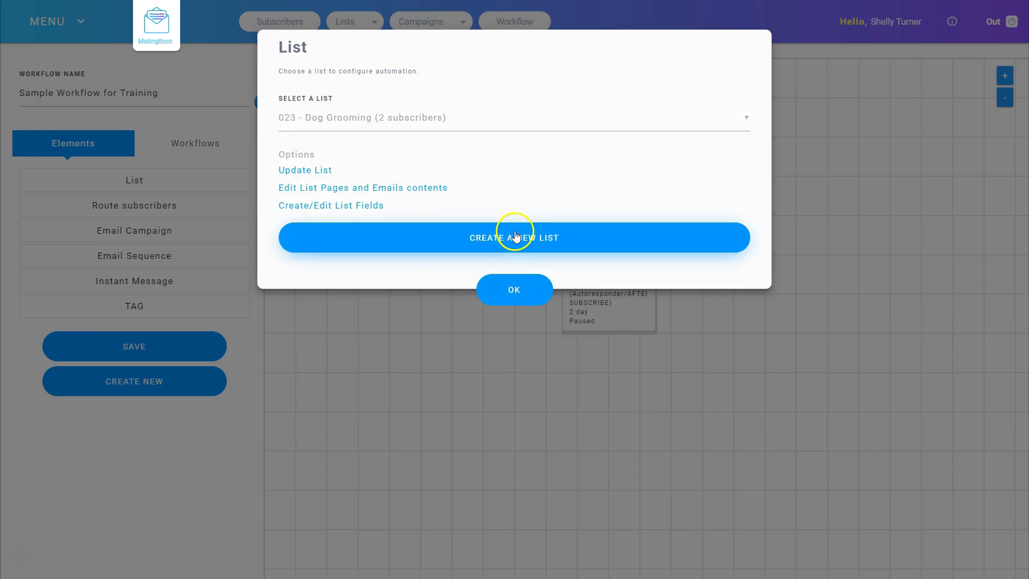
click(515, 290)
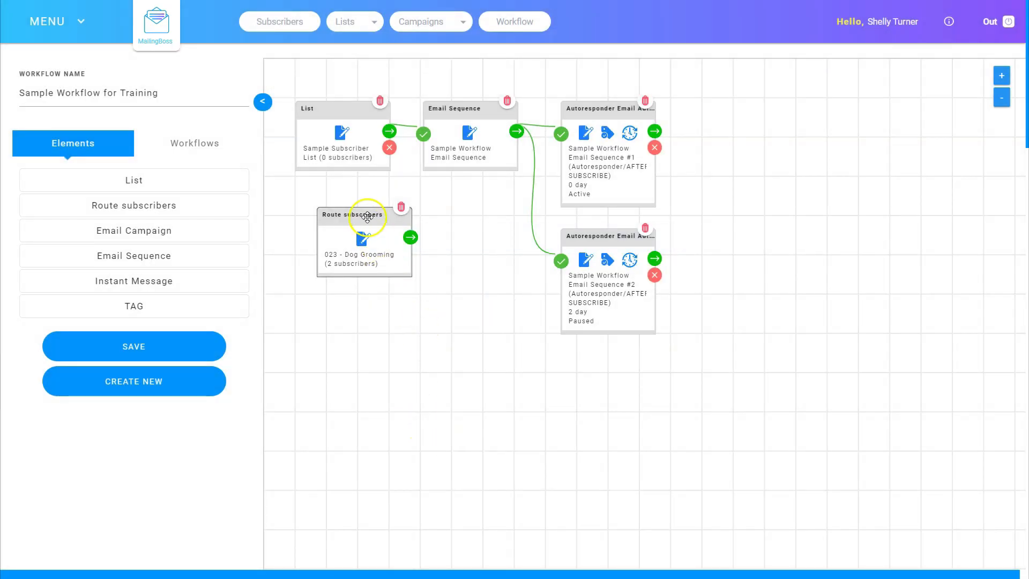
drag(366, 216, 356, 322)
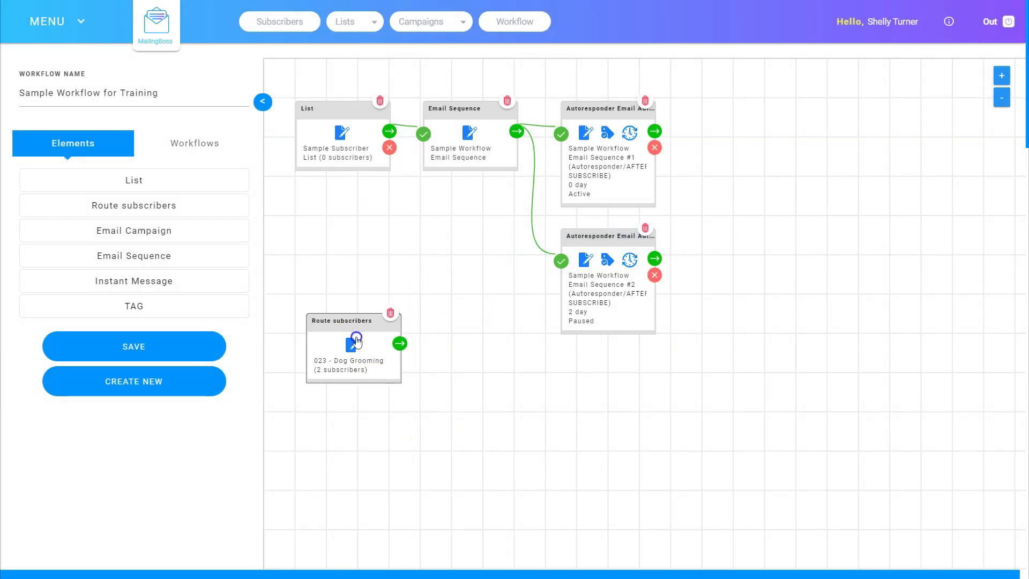
Step: Add a Move subscriber action after Route subscribers, targeting the list 002 - CORRETORES DE IMÓVEIS - LISTA DE CASAS À VENDA copy_2
click(400, 344)
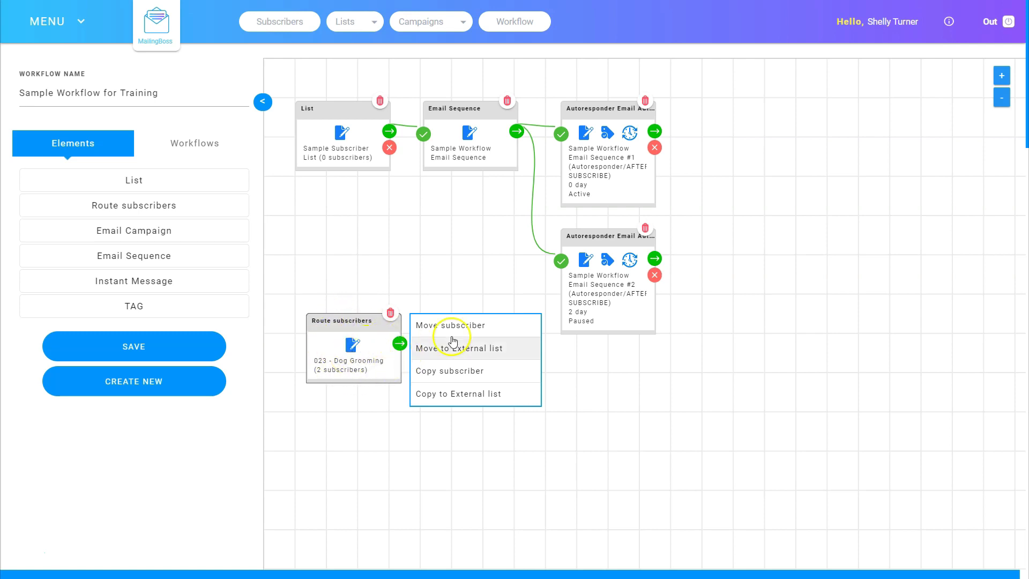
click(466, 325)
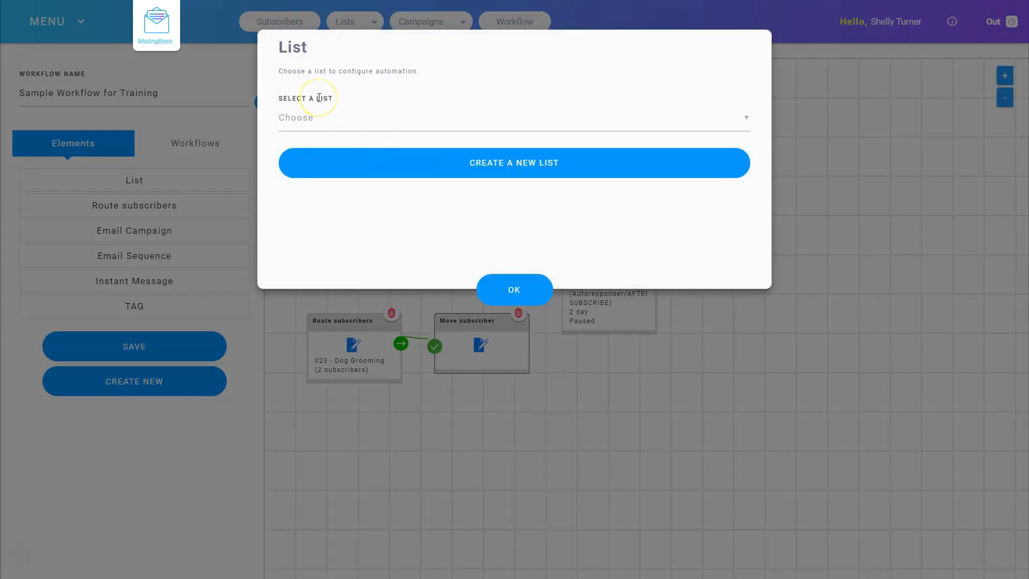
click(317, 117)
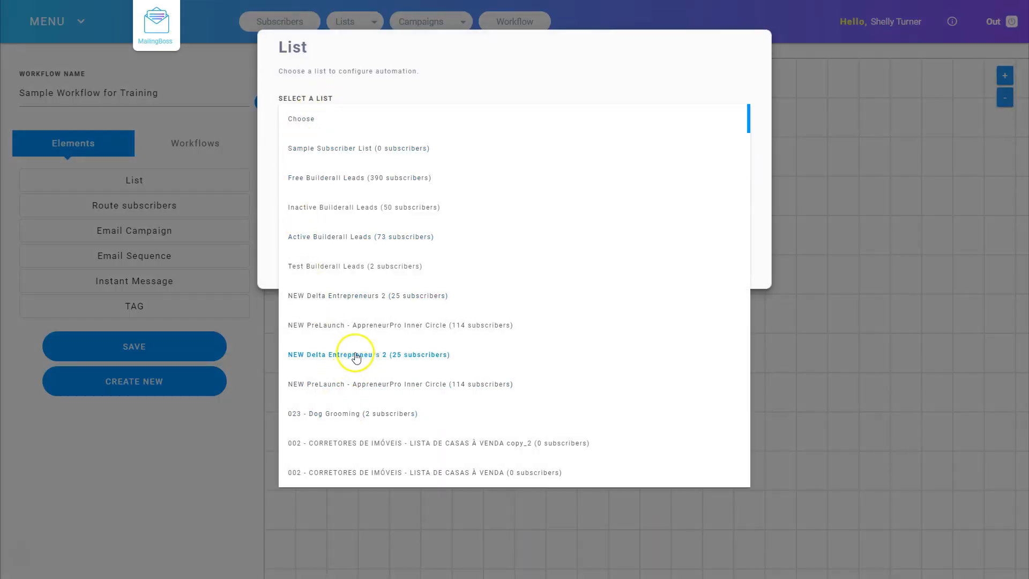
click(375, 442)
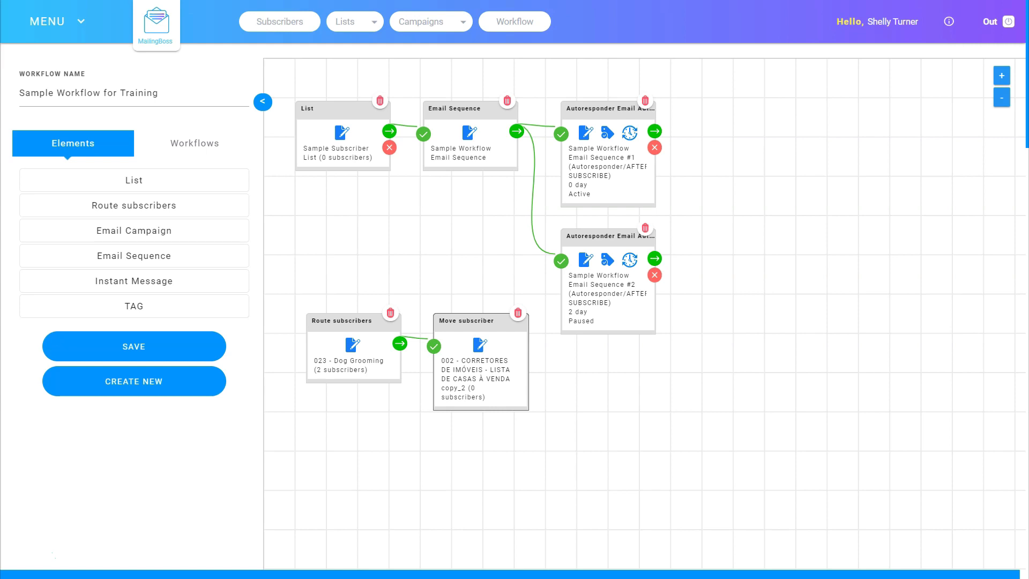
Step: Add a Move to External list action to the Route subscribers element, leaving the other account's list ID blank
click(480, 345)
click(469, 347)
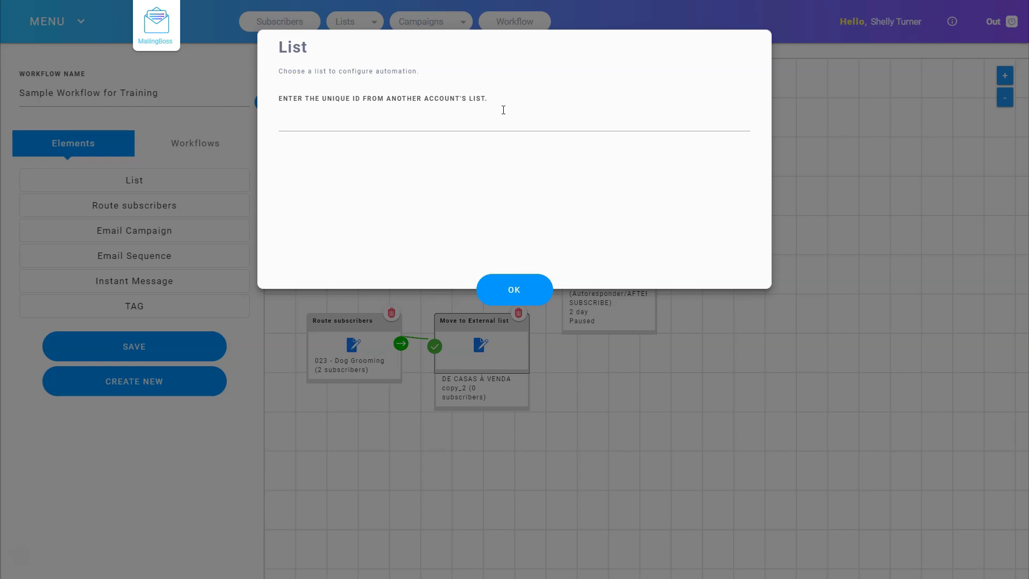
click(314, 119)
click(513, 289)
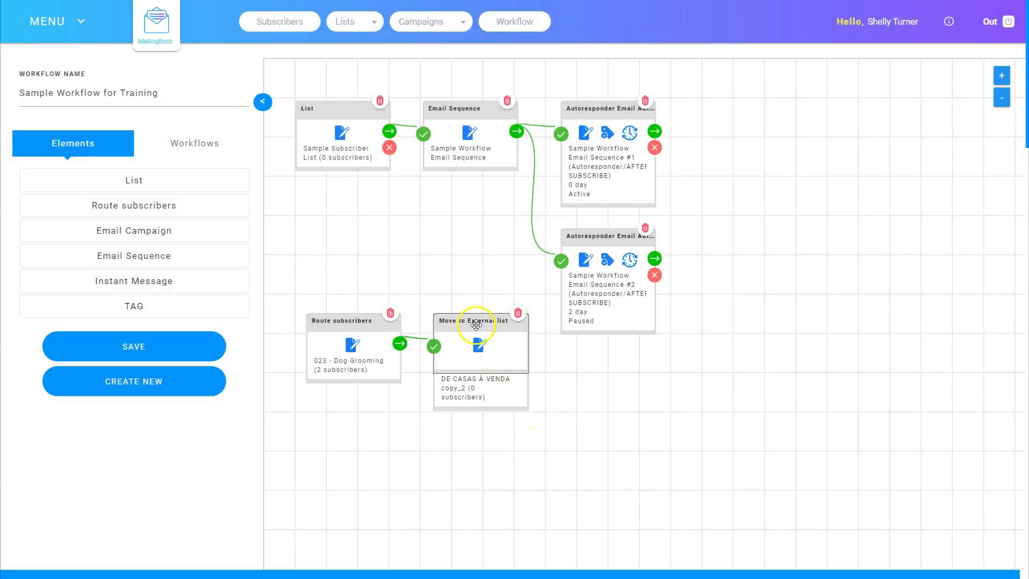
drag(476, 322, 485, 363)
Step: Check the Copy subscriber and Copy to External list actions of Route subscribers without adding either
click(399, 345)
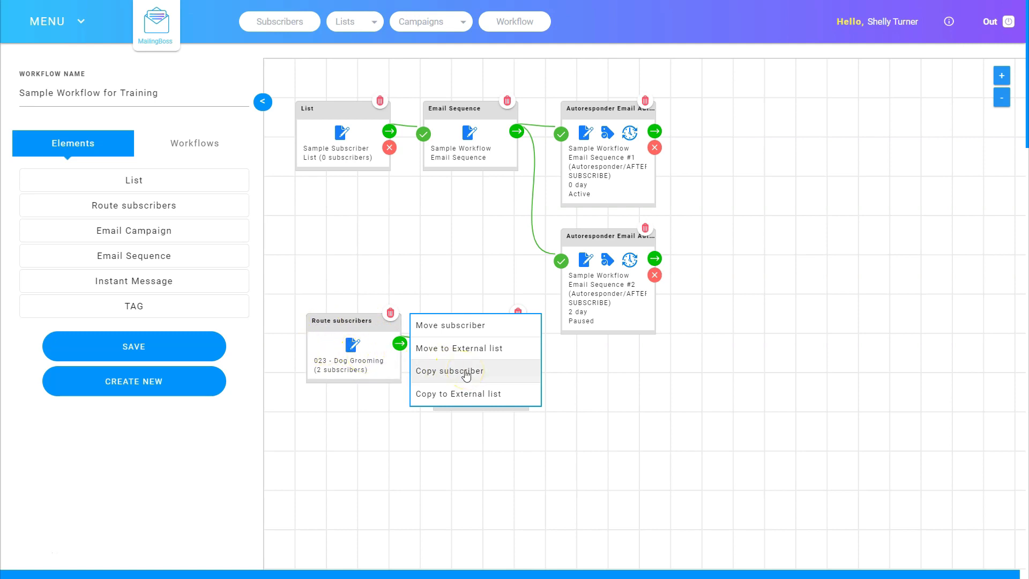
click(448, 401)
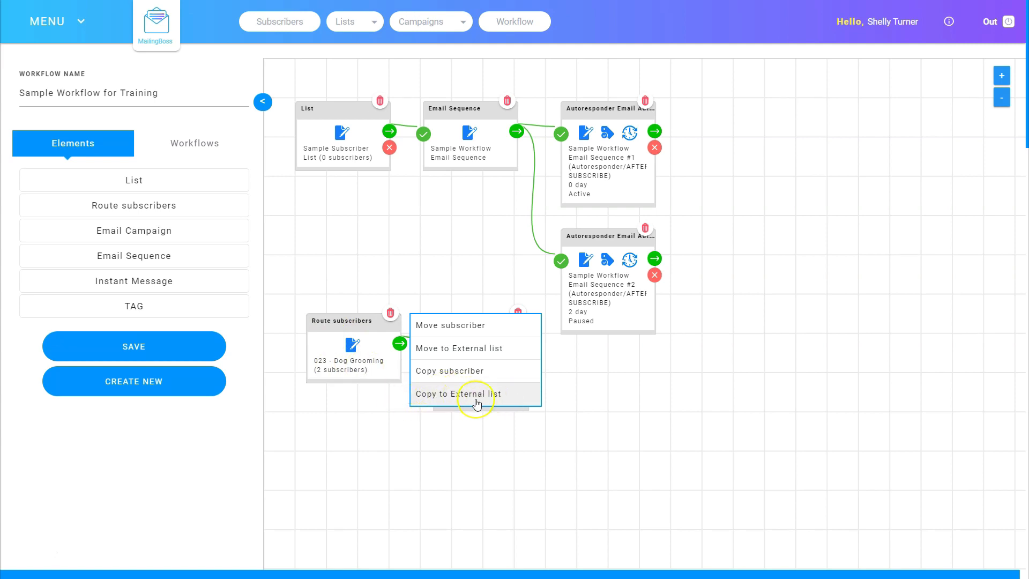
click(594, 375)
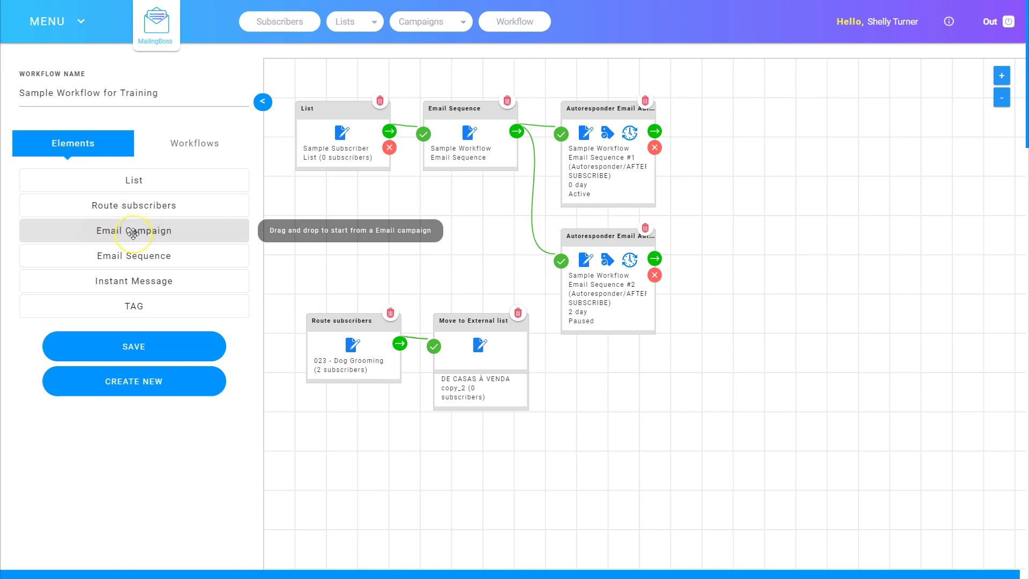
Step: Add an Email Campaign element and an Instant Message element below it, in the empty canvas area beyond the autoresponder emails
drag(133, 234, 976, 236)
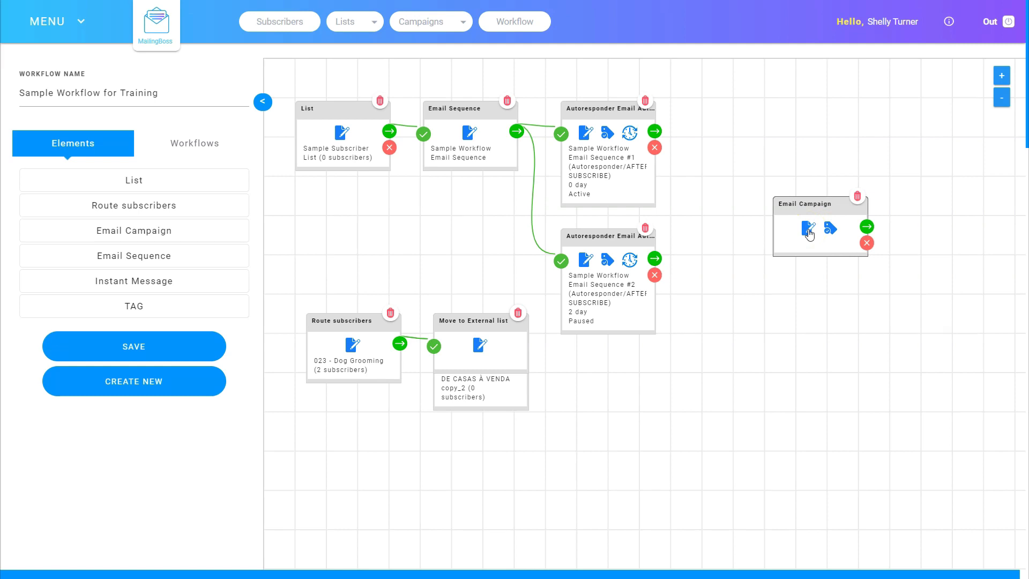
click(830, 230)
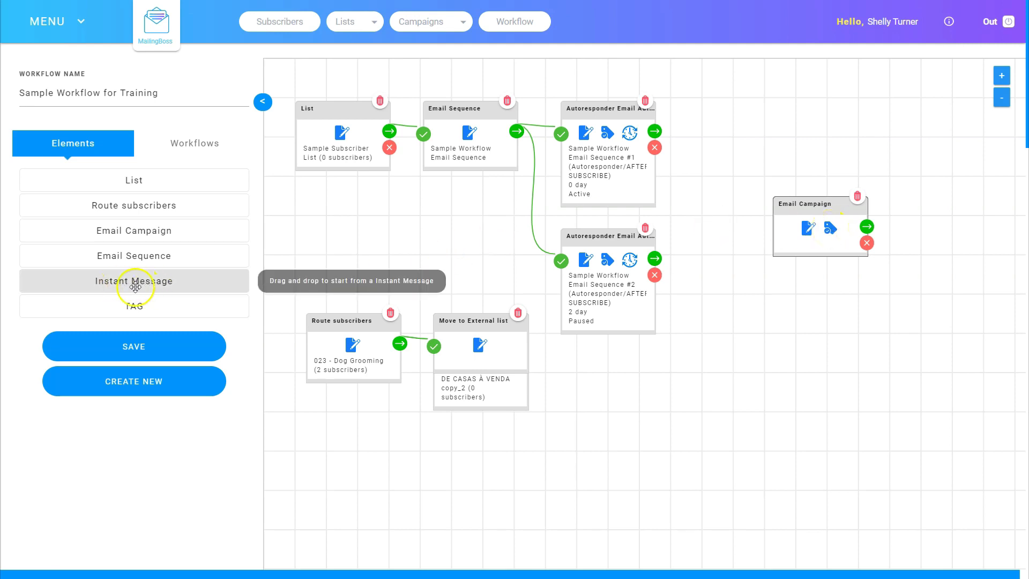
drag(123, 284, 925, 379)
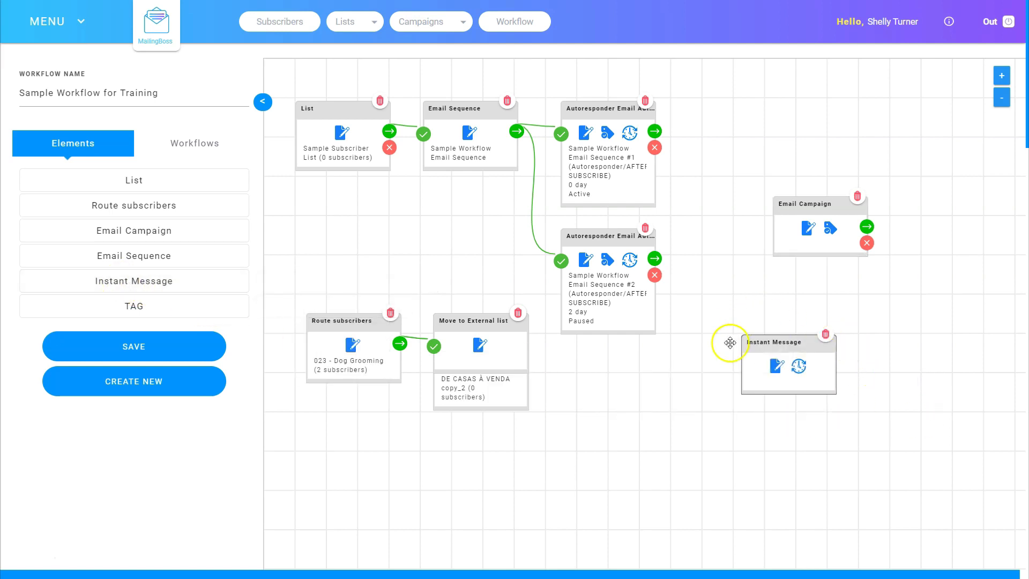
Step: Try out a new SMS instant message named Instant Message, check its list options, and leave without creating it
click(777, 368)
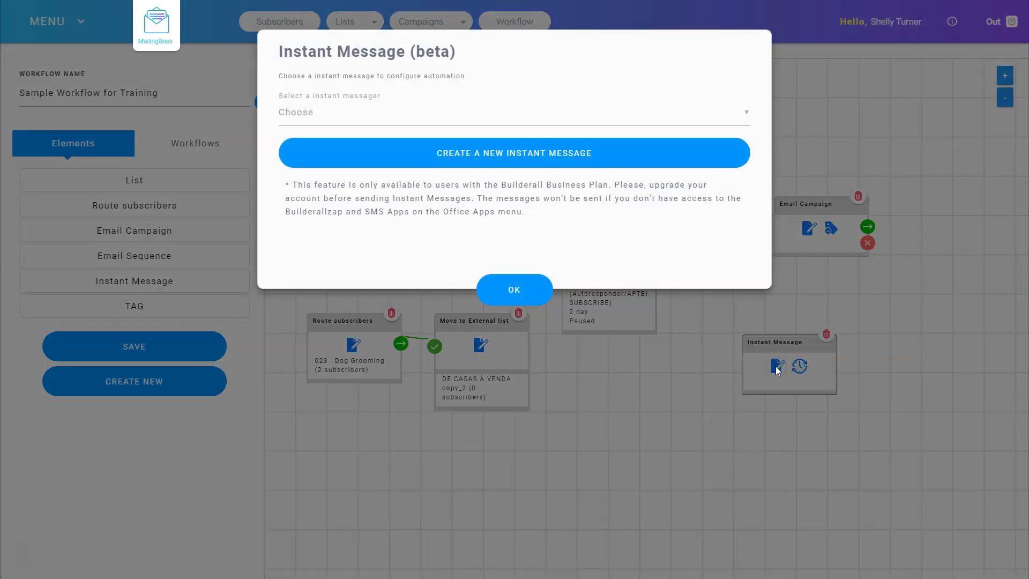
click(308, 107)
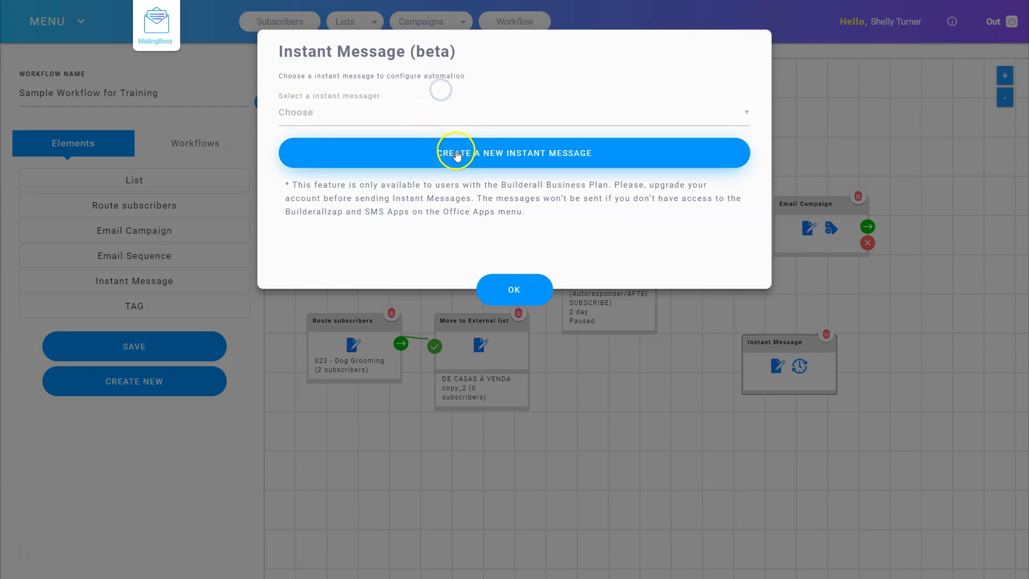
click(501, 157)
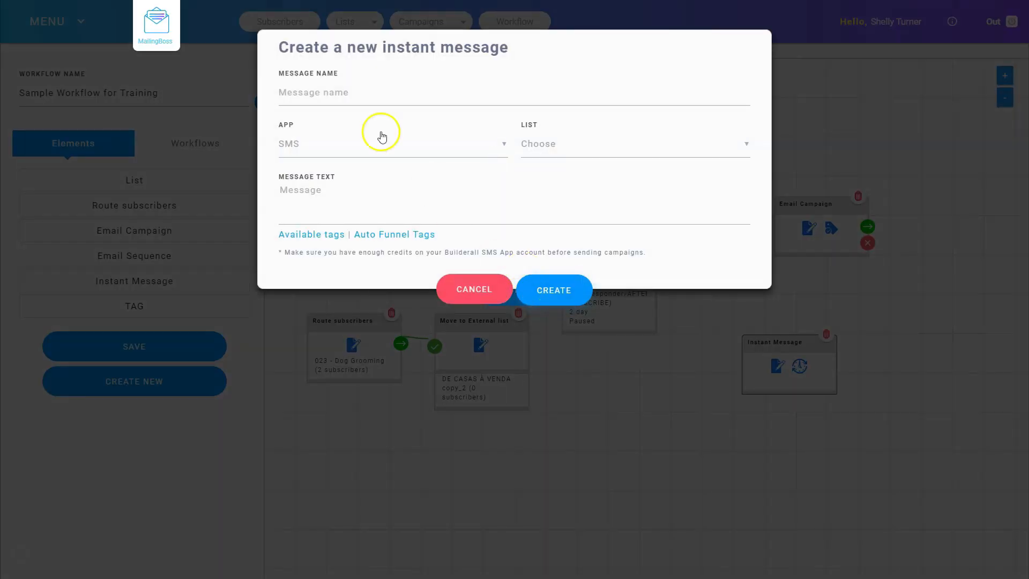
click(330, 93)
text(Instant Message)
click(302, 149)
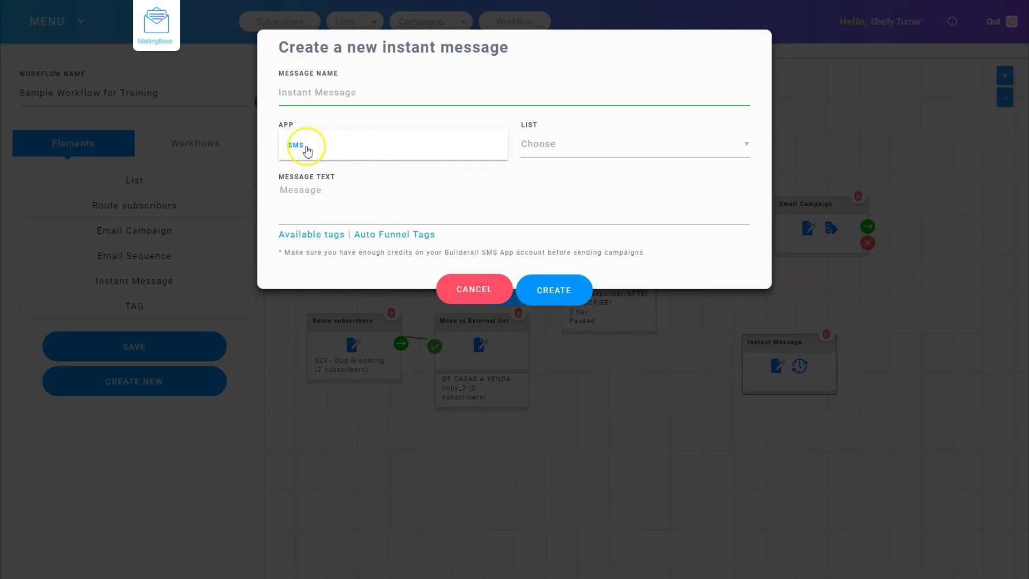
click(306, 149)
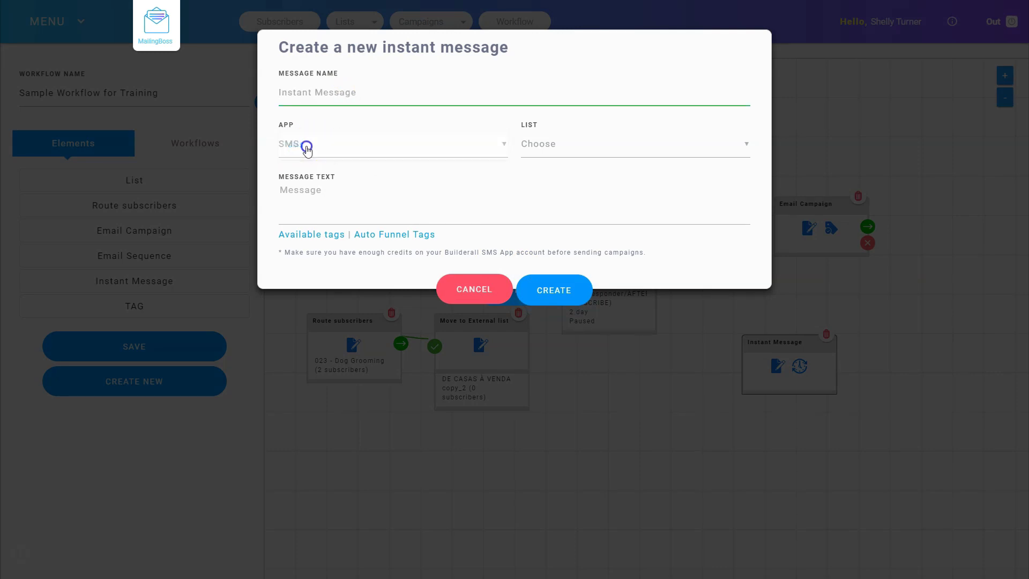
click(564, 149)
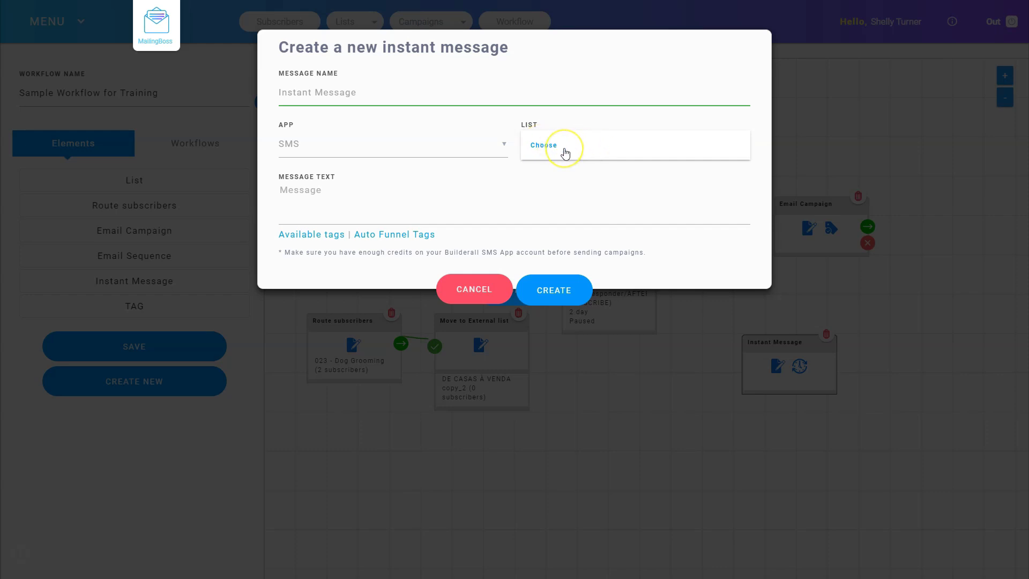
click(616, 174)
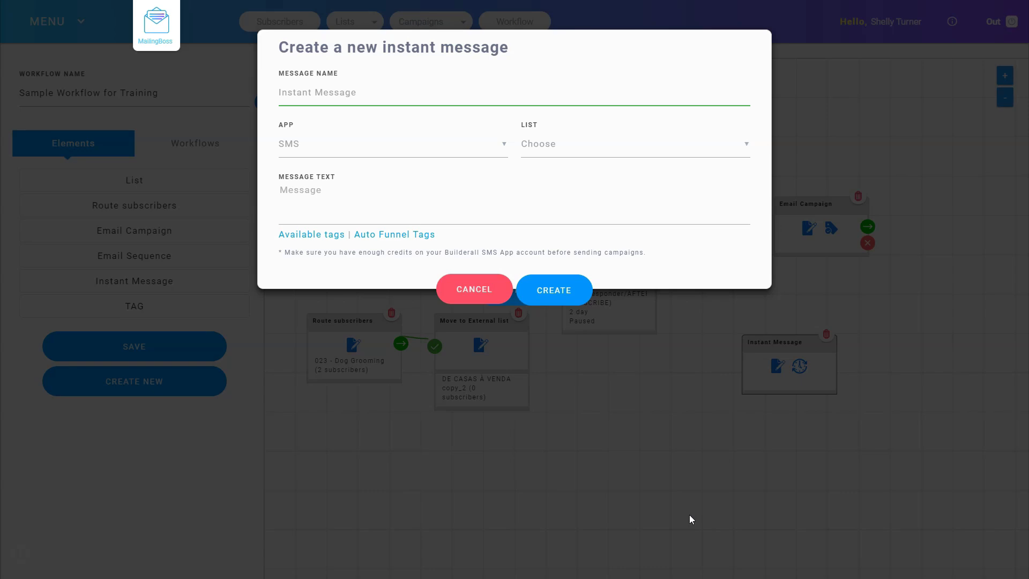
click(520, 324)
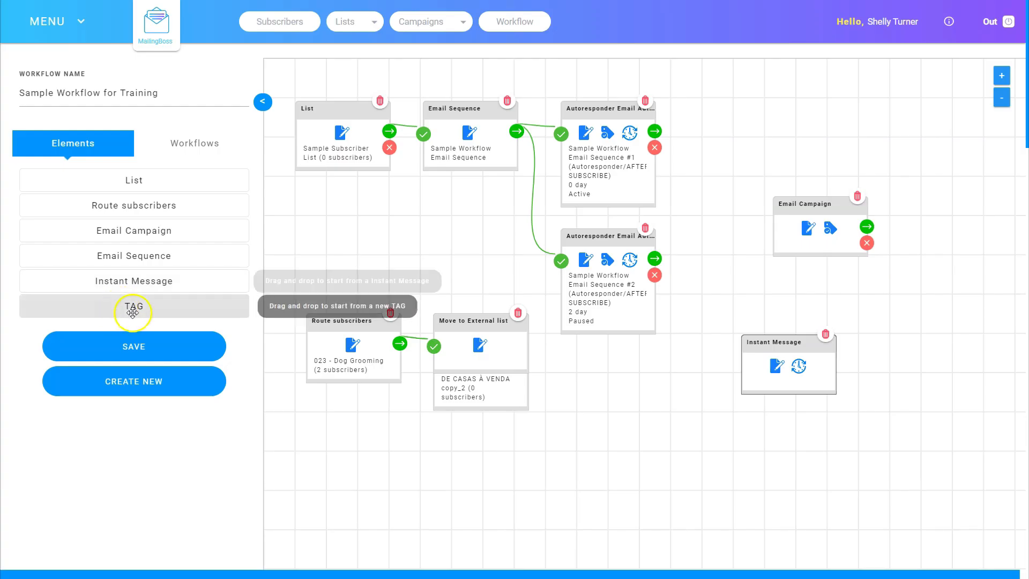
Step: Add a TAG element below the second autoresponder email and set its trigger tag to NEWTAG
drag(137, 304, 735, 436)
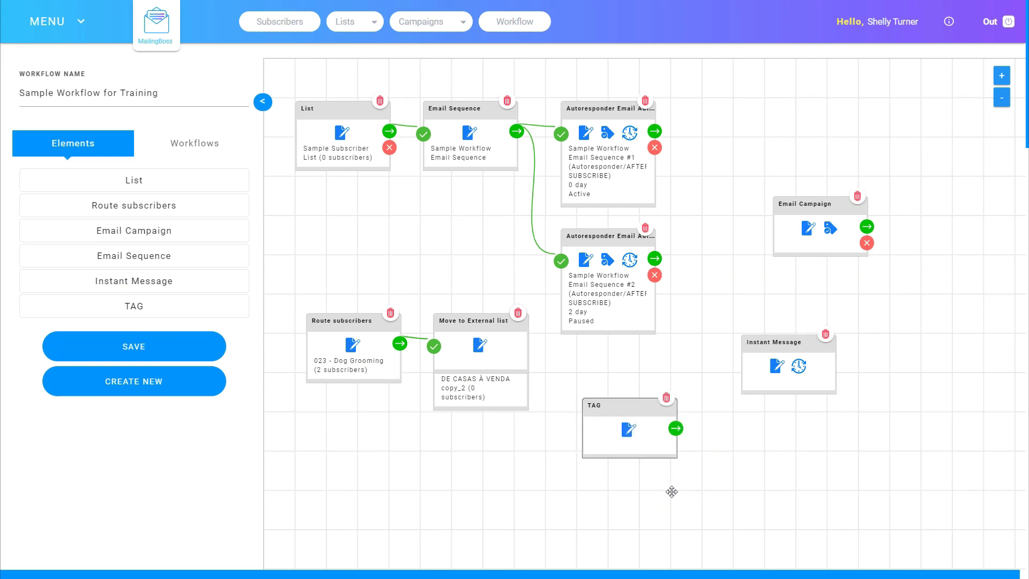
click(627, 431)
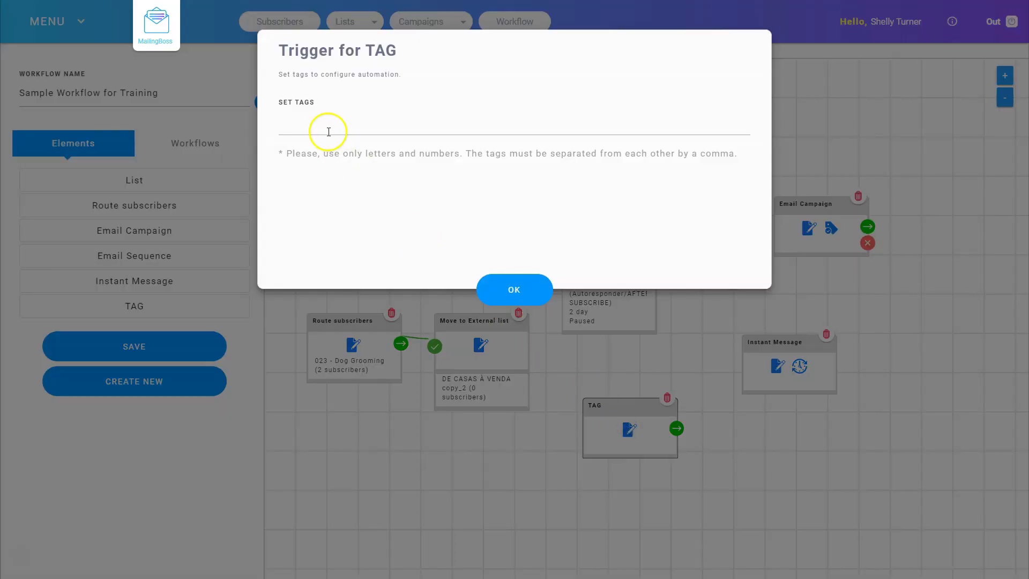
click(328, 129)
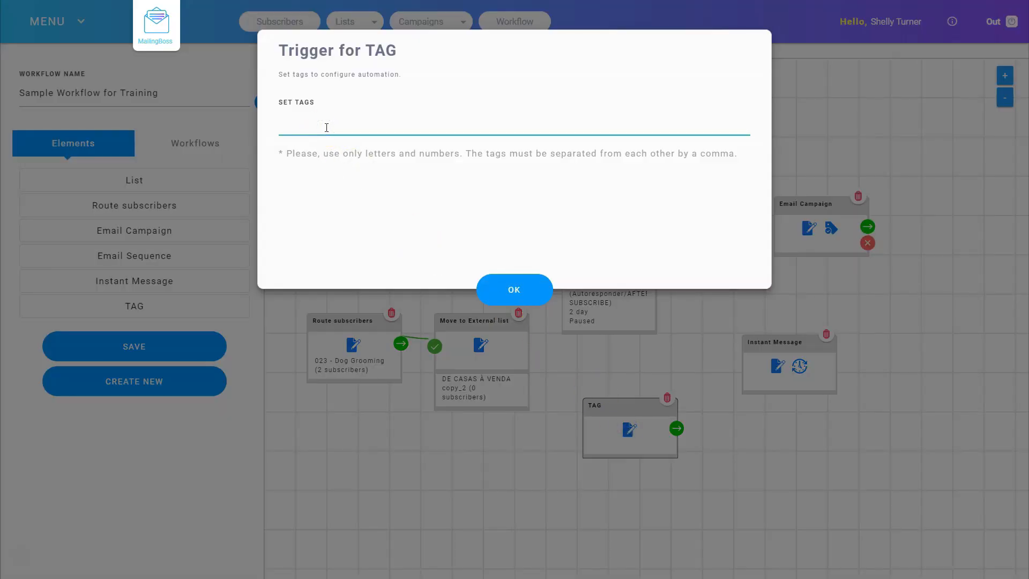
text(NEWTAG)
click(318, 151)
click(514, 291)
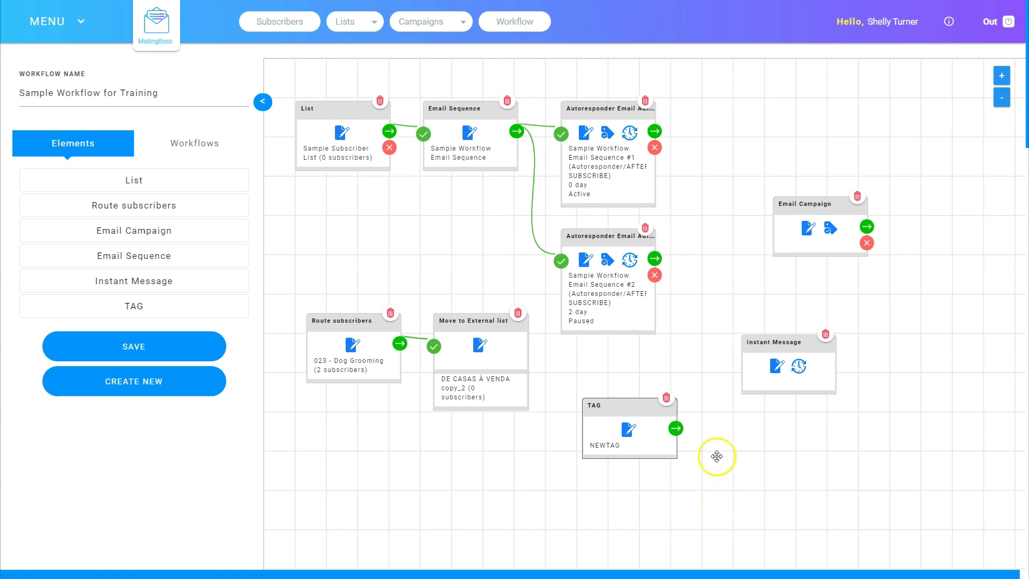
Step: Check the TAG element's follow-up actions without adding any, and shift the element slightly toward the Instant Message element
click(678, 430)
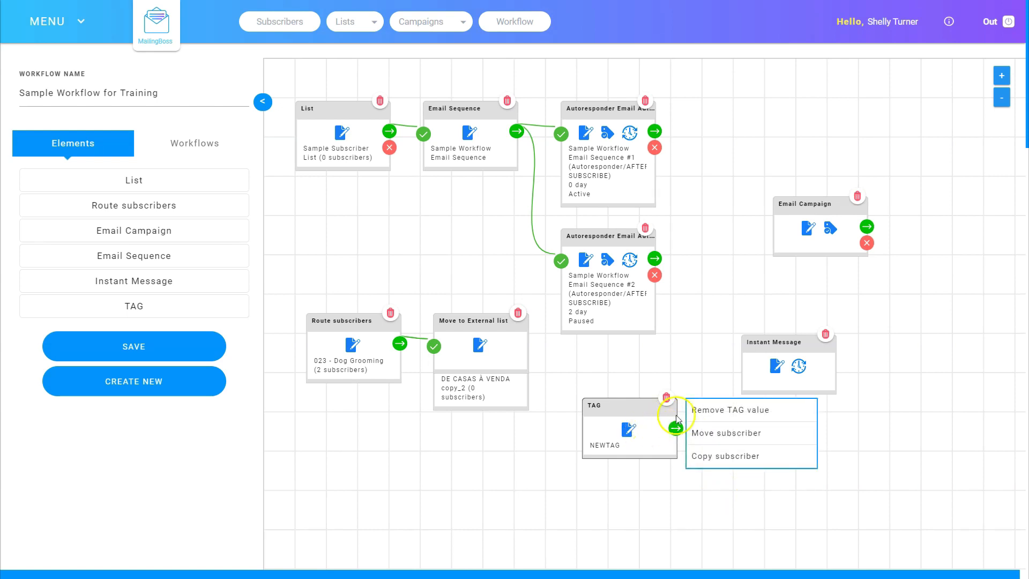
click(740, 412)
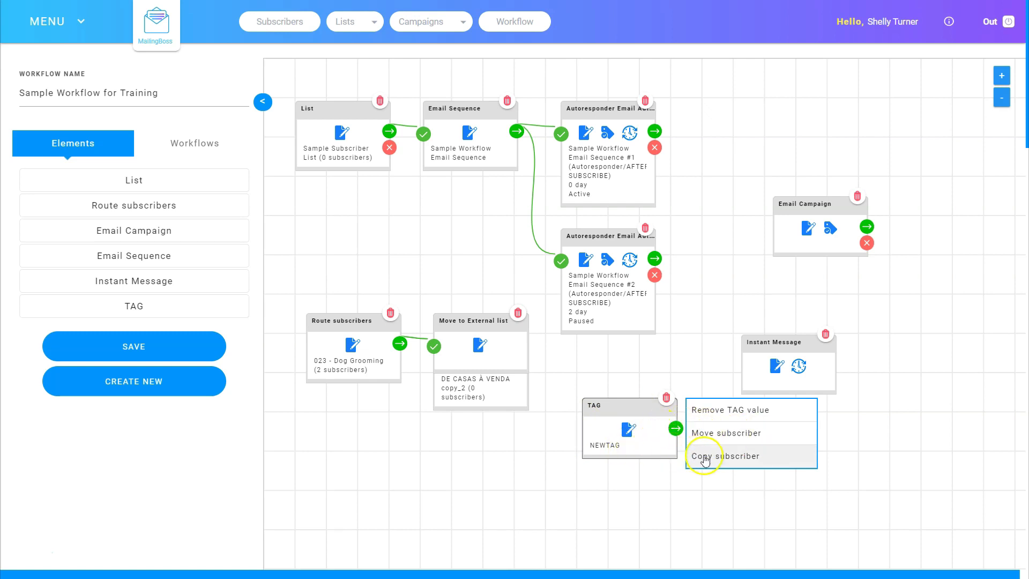
click(727, 487)
mouse_move(616, 404)
mouse_down()
mouse_move(643, 426)
mouse_move(623, 433)
mouse_move(636, 404)
mouse_up()
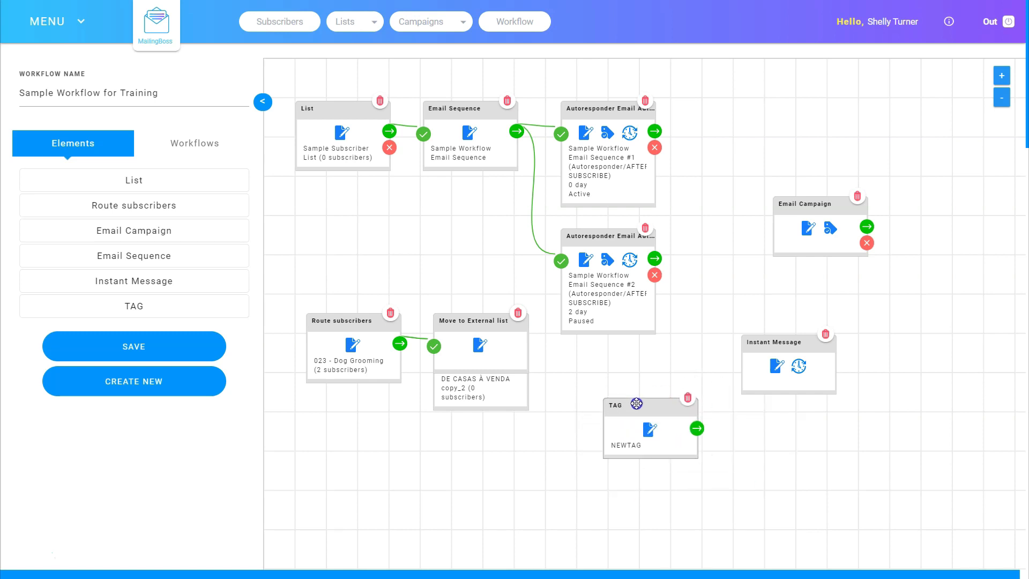
Step: Compare the follow-up actions offered by the List element with those of the TAG element
click(390, 132)
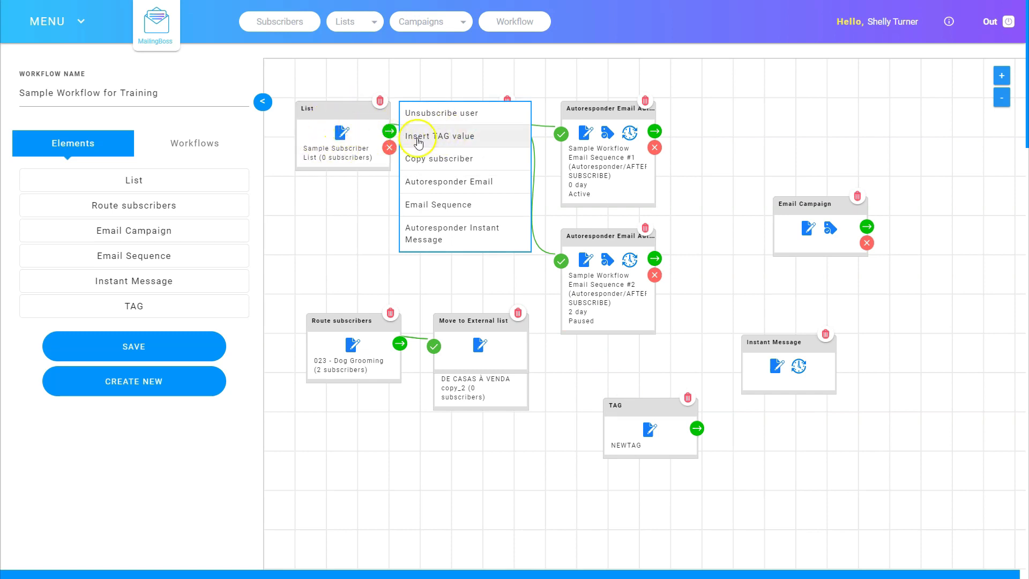
click(697, 428)
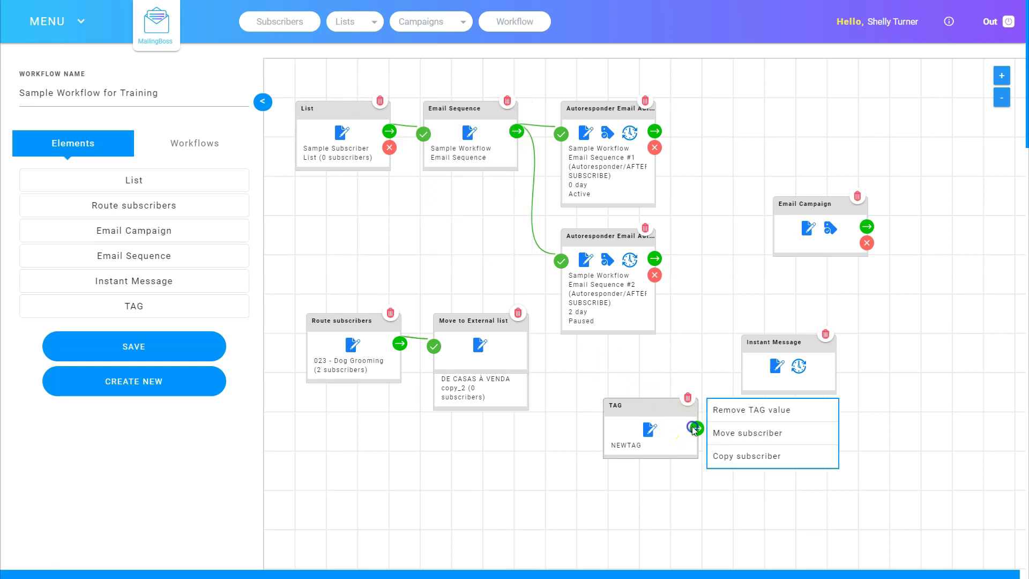
click(650, 367)
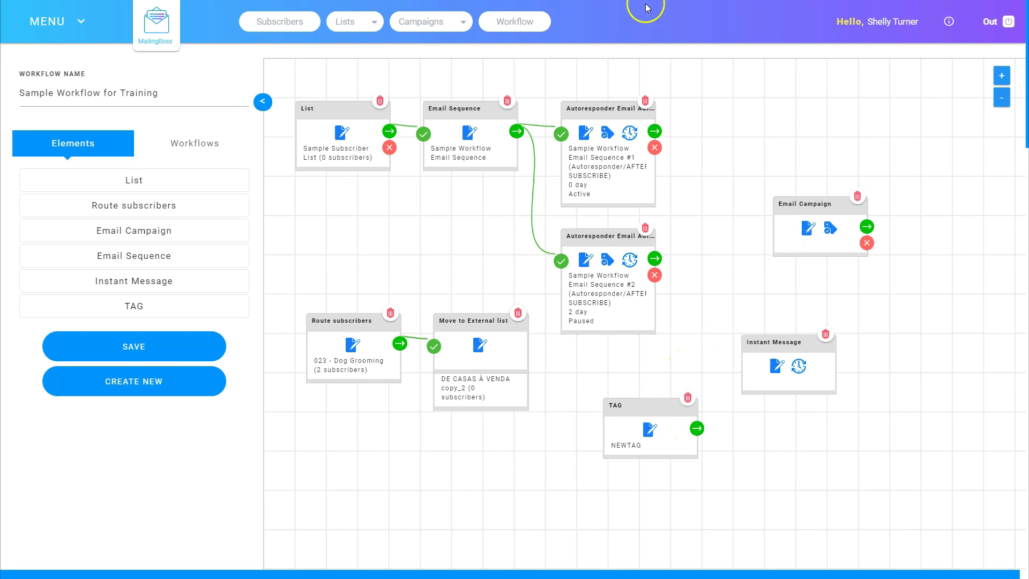
Step: Save the workflow and check that Sample Workflow for Training is listed among the saved workflows
click(134, 349)
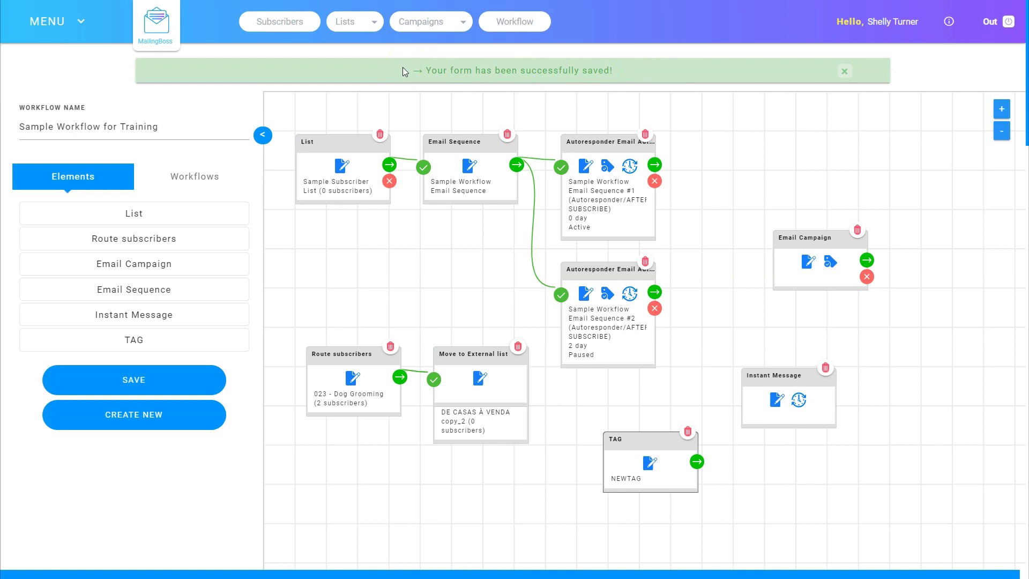
click(172, 172)
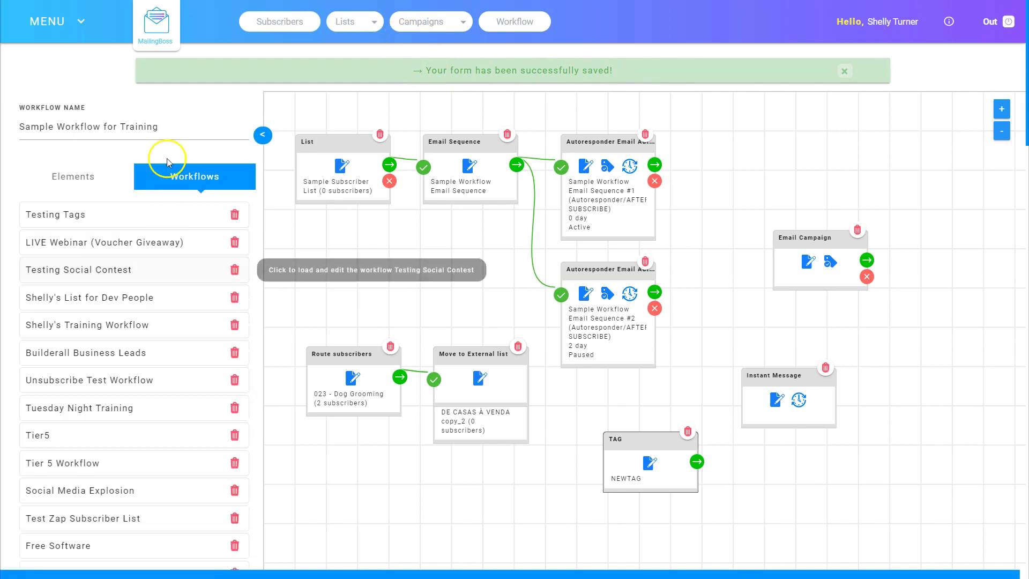
scroll(115, 407, down, 15)
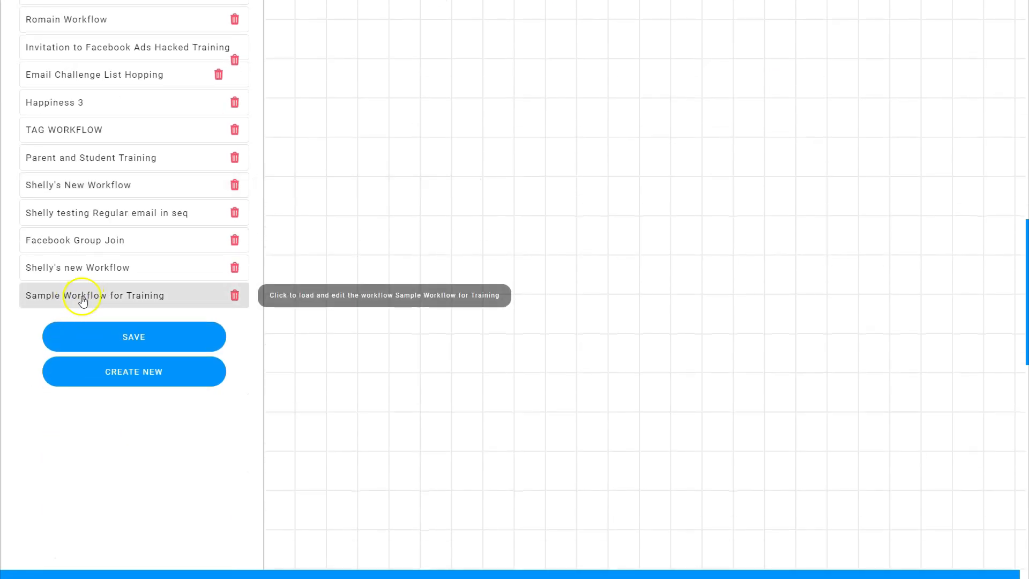
click(106, 298)
scroll(137, 415, up, 13)
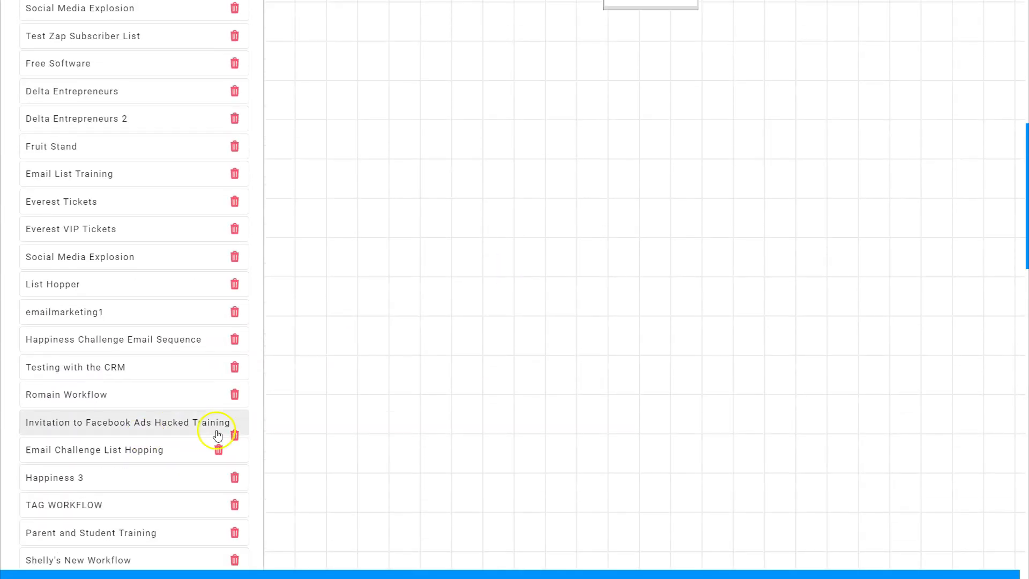
scroll(797, 197, up, 3)
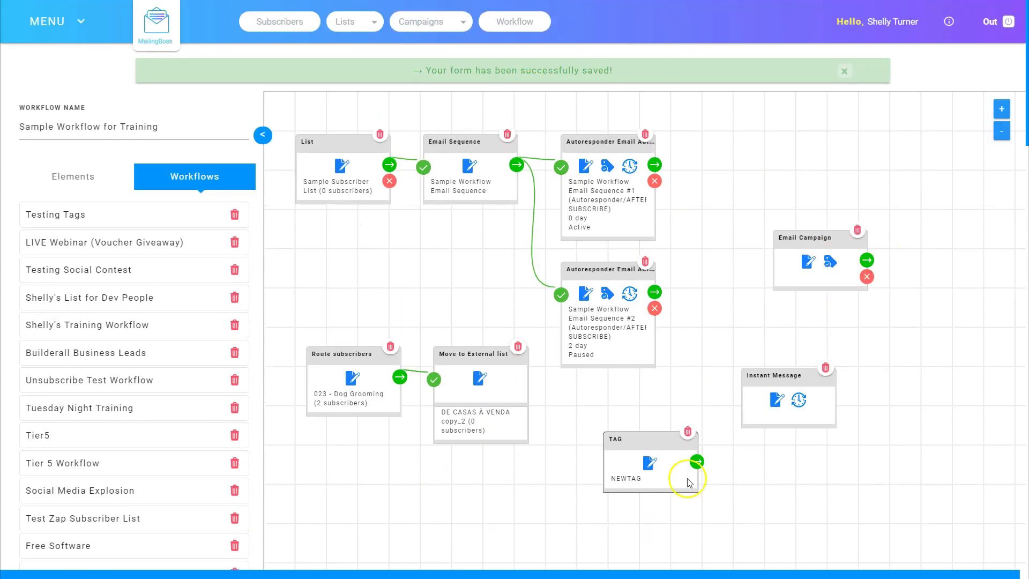